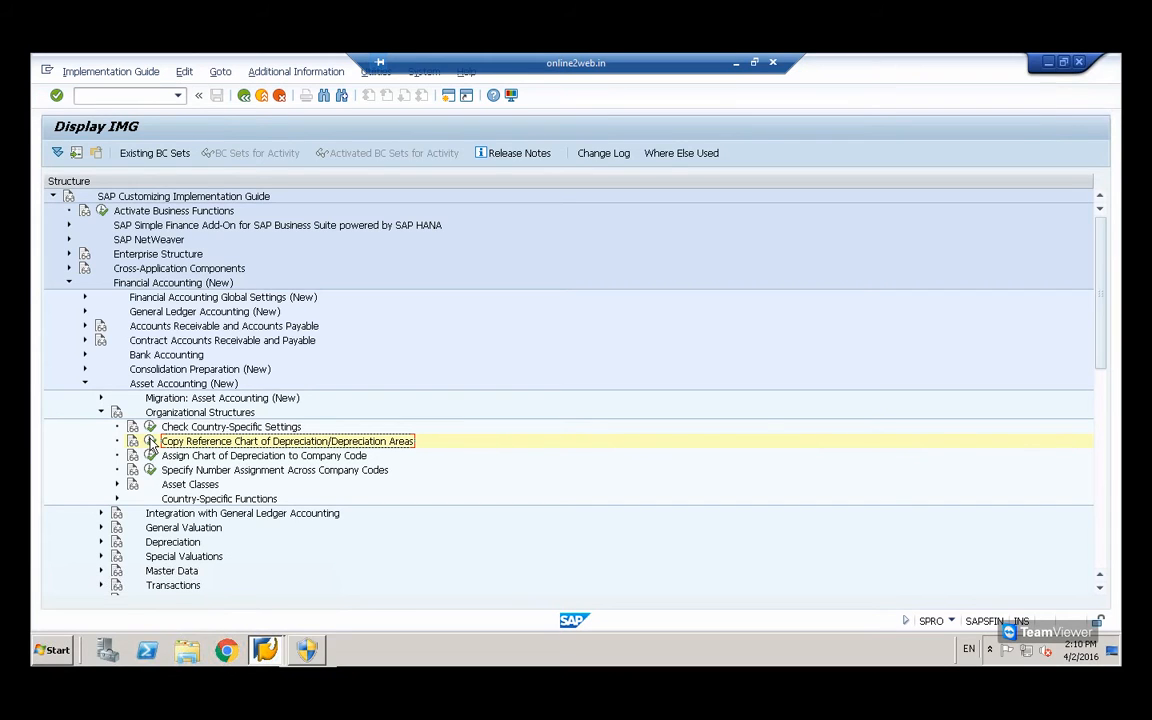
- Copy the reference chart of depreciation 1300 (Sample chart of depreciation: India) to chart of depreciation TRIC
{"action": "left_click", "coordinate": [149, 442]}
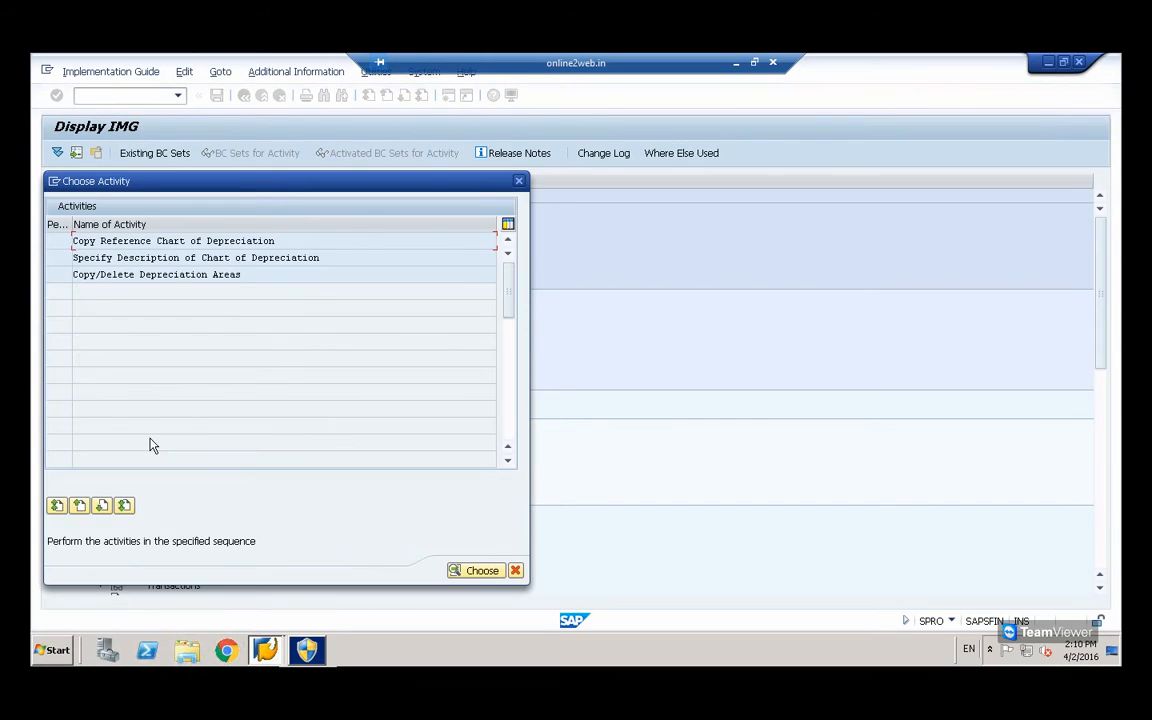
{"action": "double_click", "coordinate": [120, 241]}
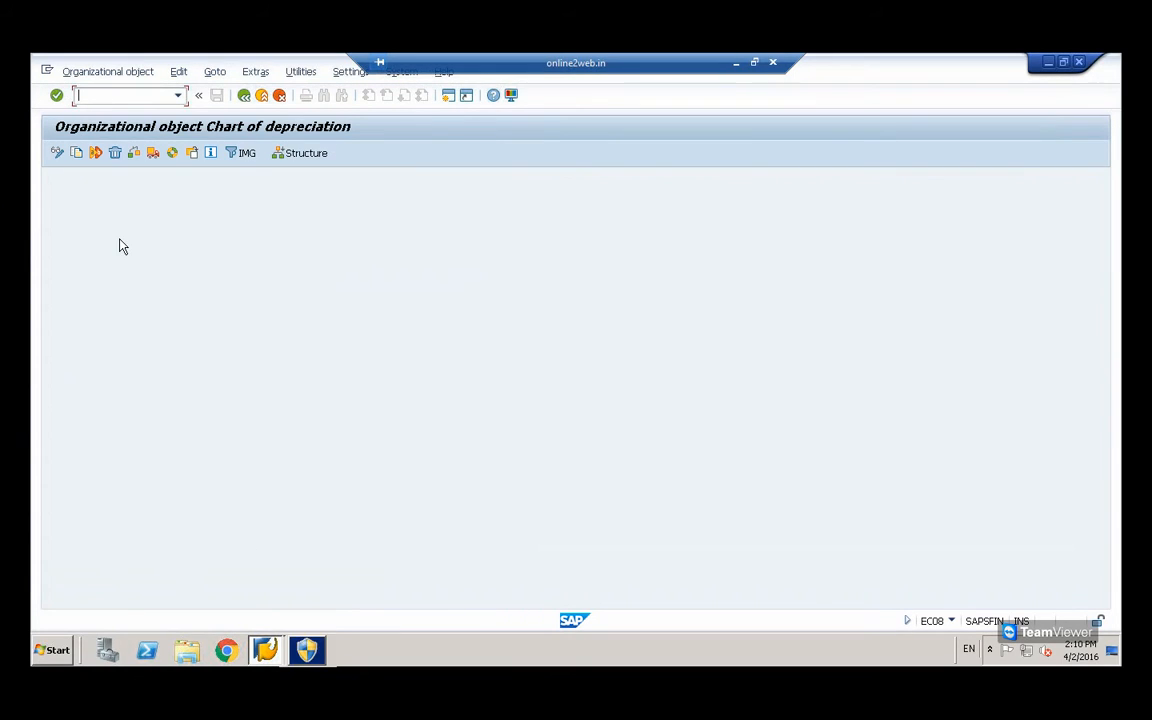
{"action": "left_click", "coordinate": [77, 152]}
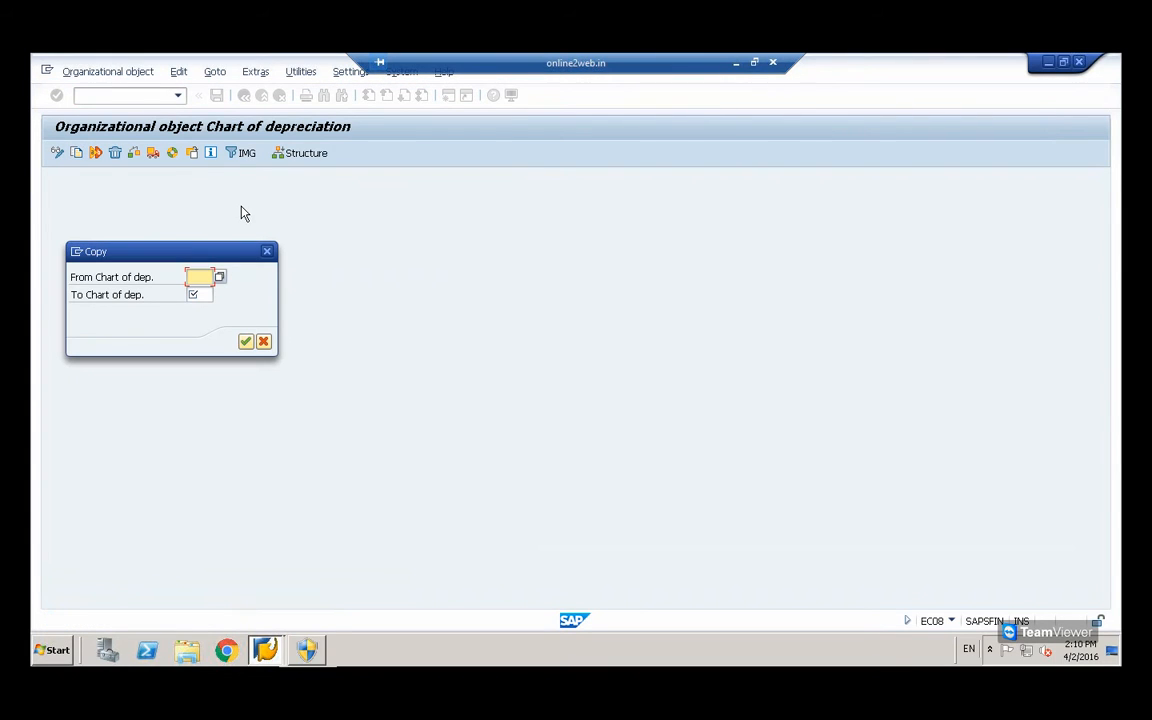
{"action": "left_click", "coordinate": [219, 277]}
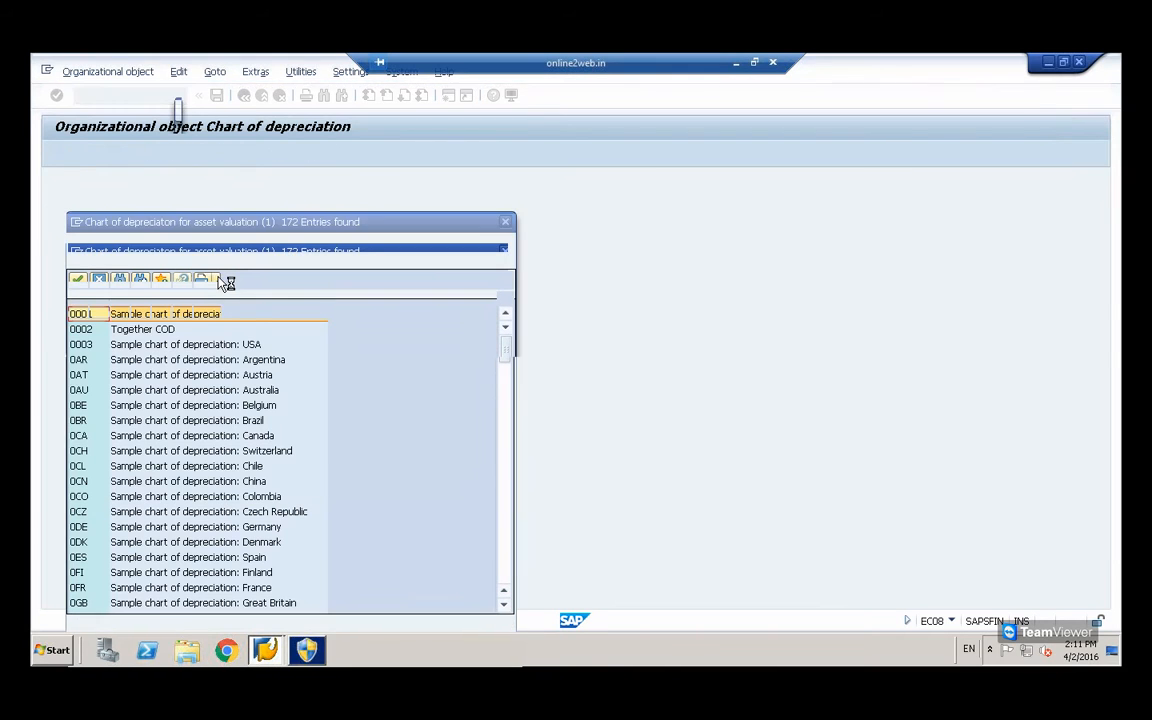
{"action": "left_click_drag", "start_coordinate": [363, 230], "coordinate": [386, 174]}
{"action": "left_click_drag", "start_coordinate": [533, 300], "coordinate": [540, 368]}
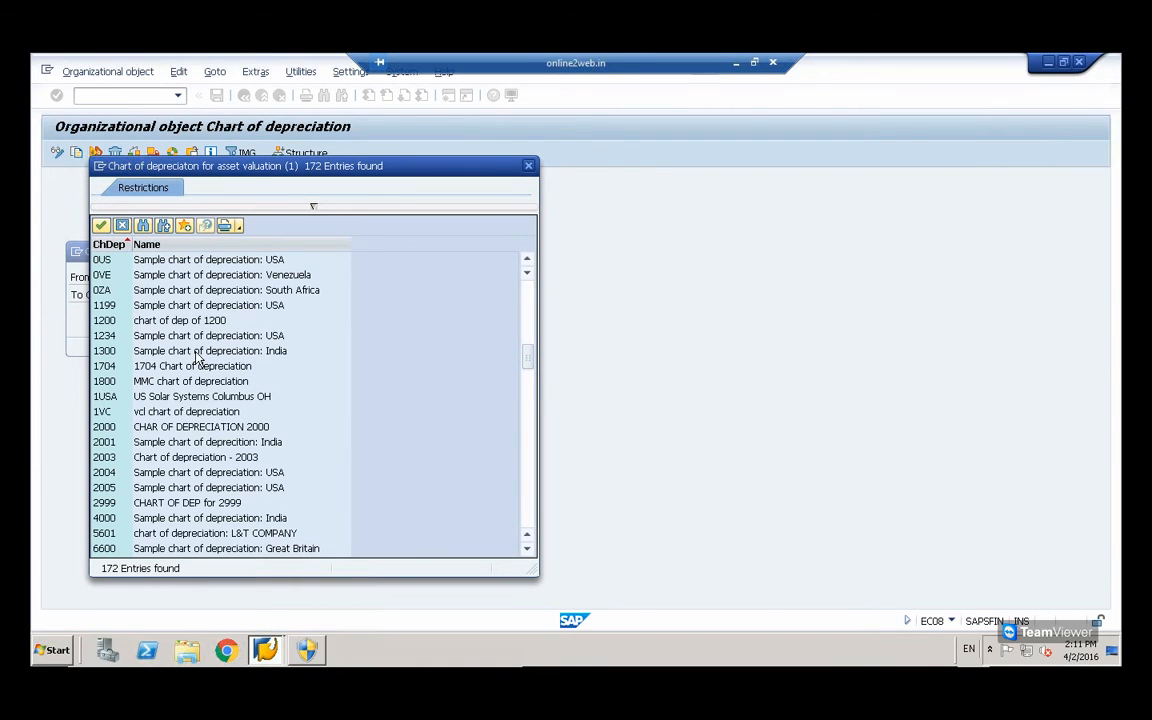
{"action": "double_click", "coordinate": [196, 354]}
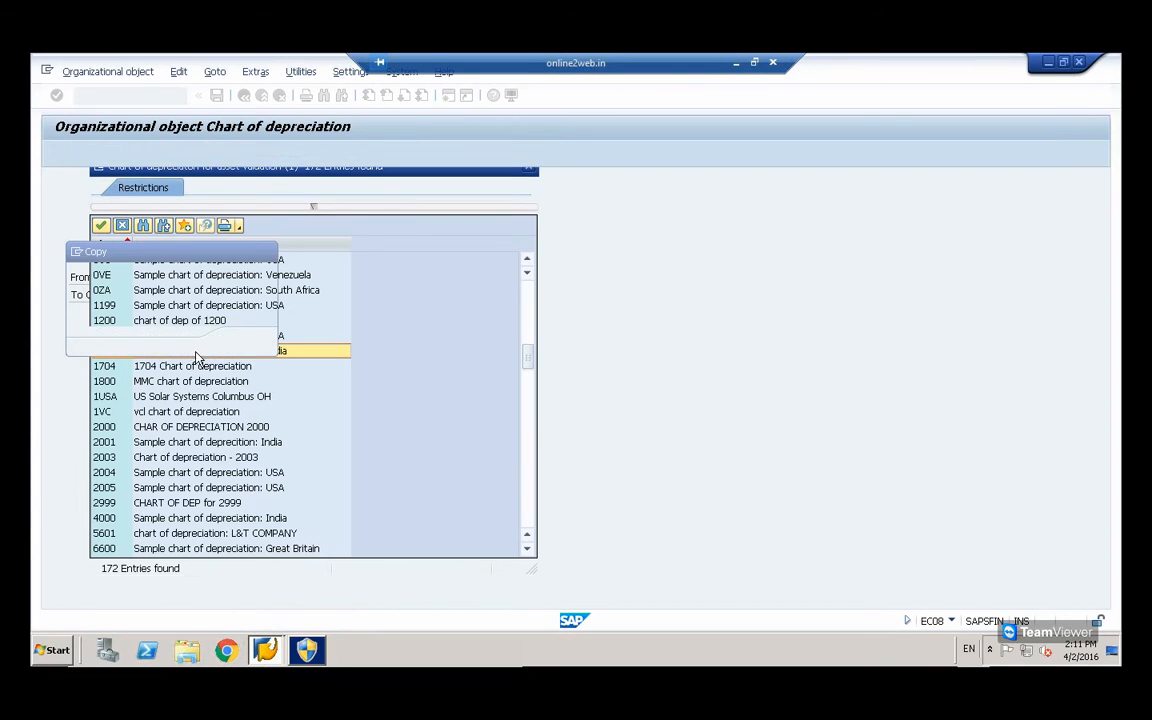
{"action": "left_click", "coordinate": [199, 295]}
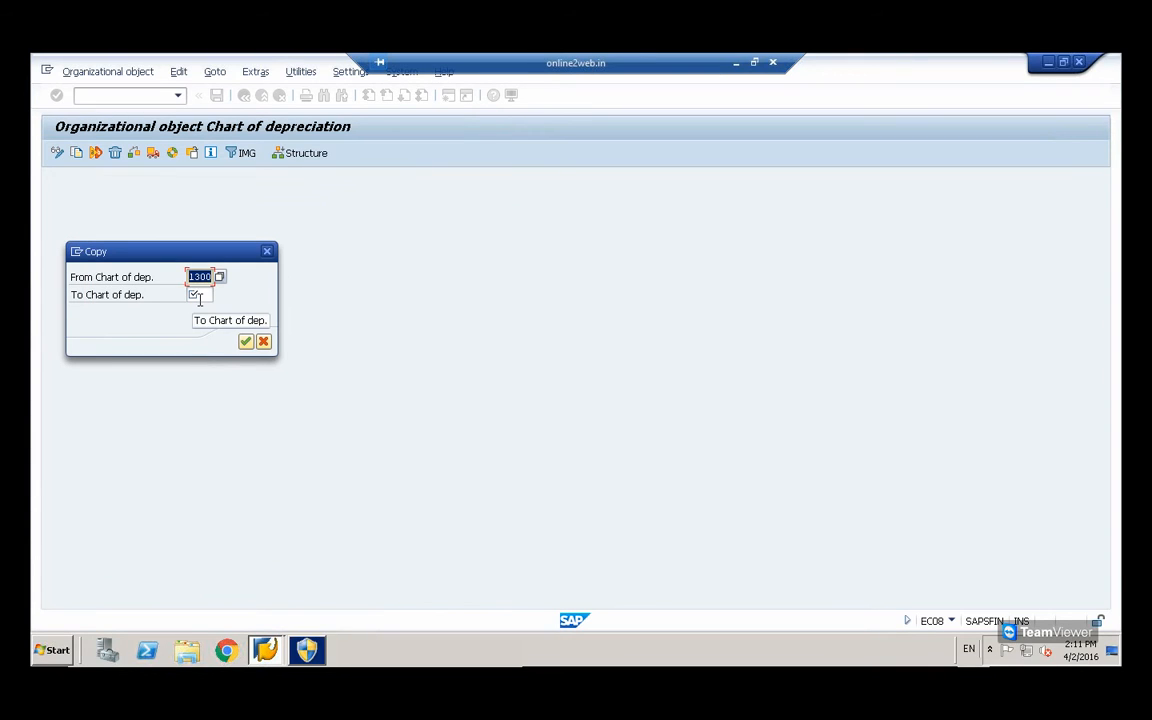
{"action": "type", "text": "TRIC"}
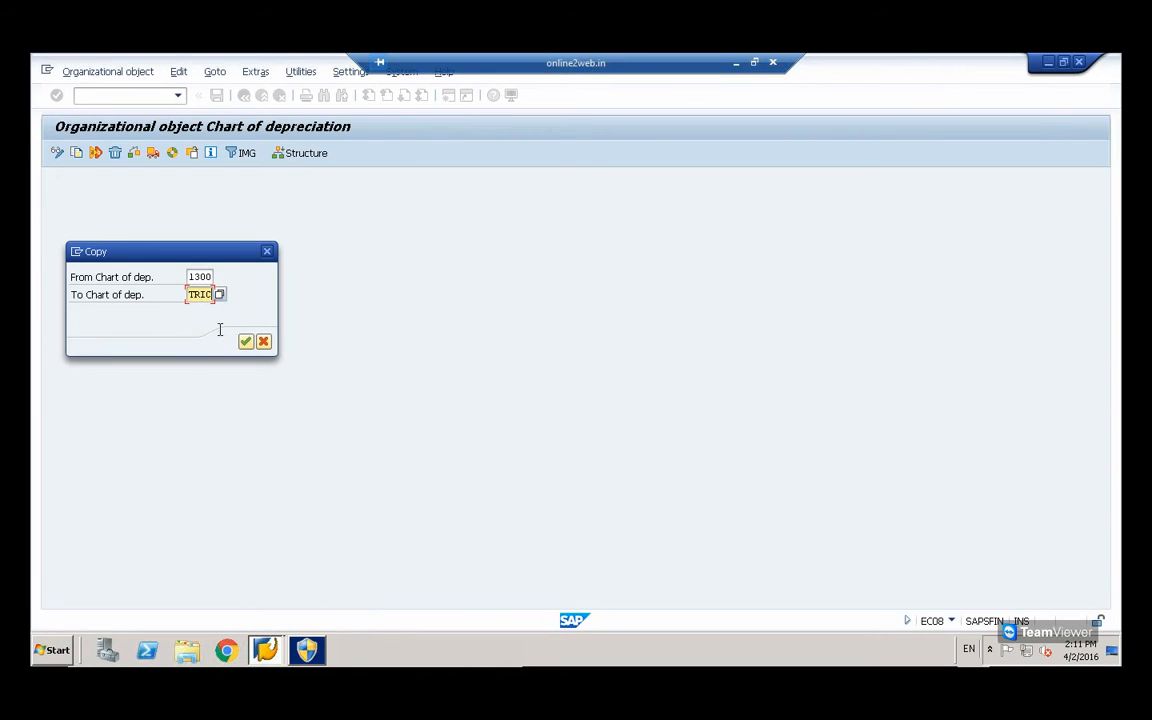
{"action": "left_click", "coordinate": [245, 344]}
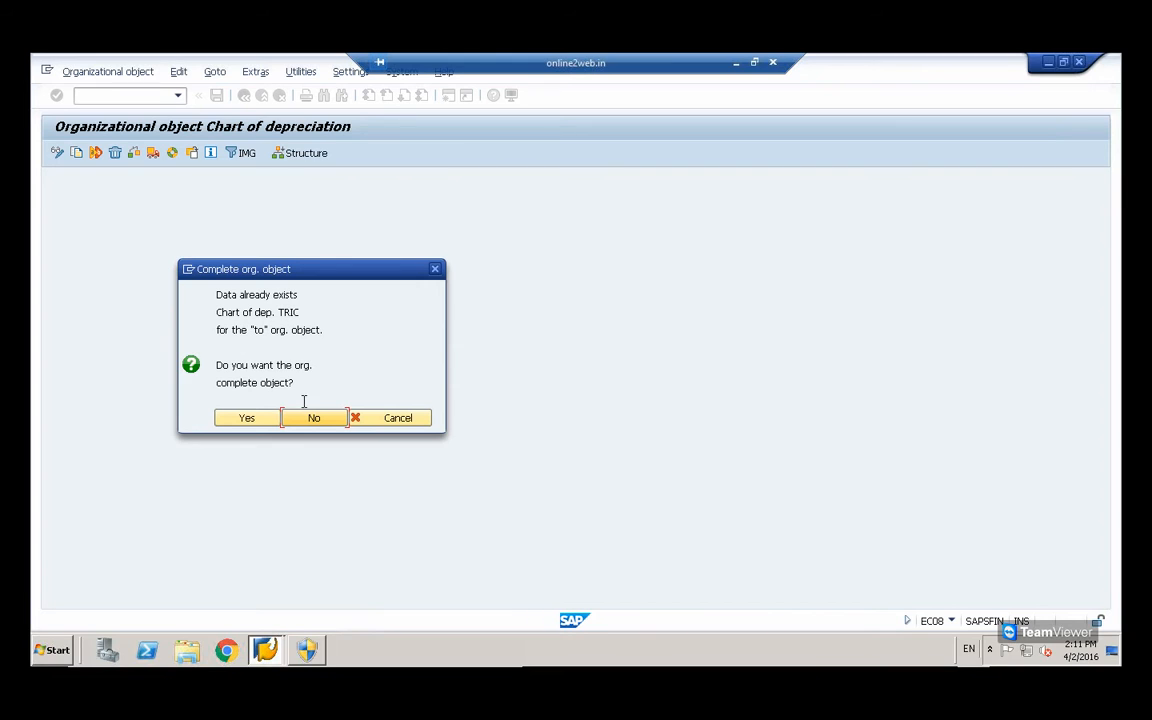
- Agree to complete the existing chart of depreciation TRIC and transport its number ranges with the proposed customizing request
{"action": "left_click", "coordinate": [247, 420]}
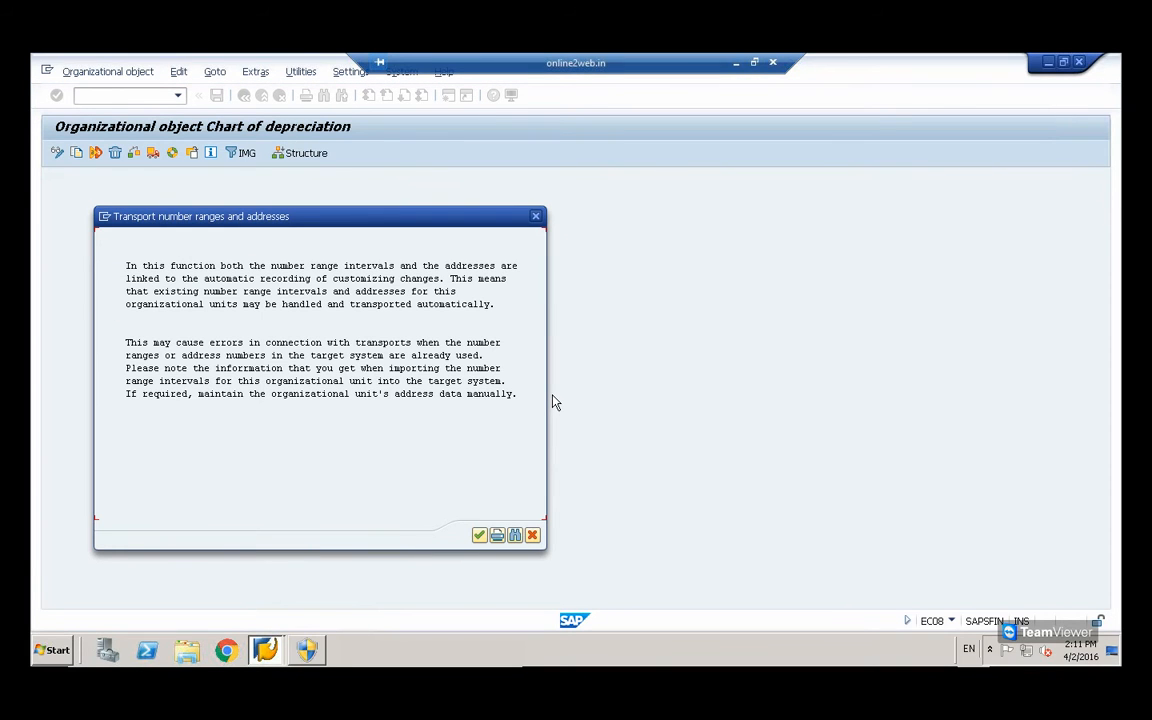
{"action": "left_click", "coordinate": [479, 537]}
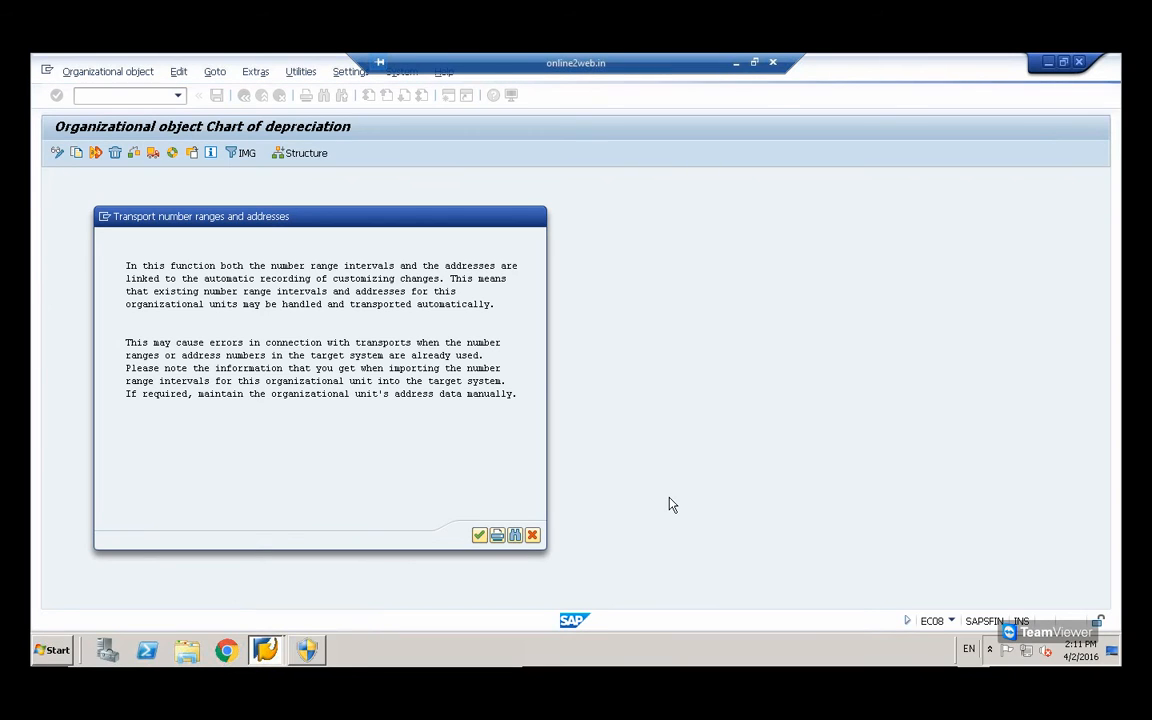
{"action": "left_click", "coordinate": [252, 366]}
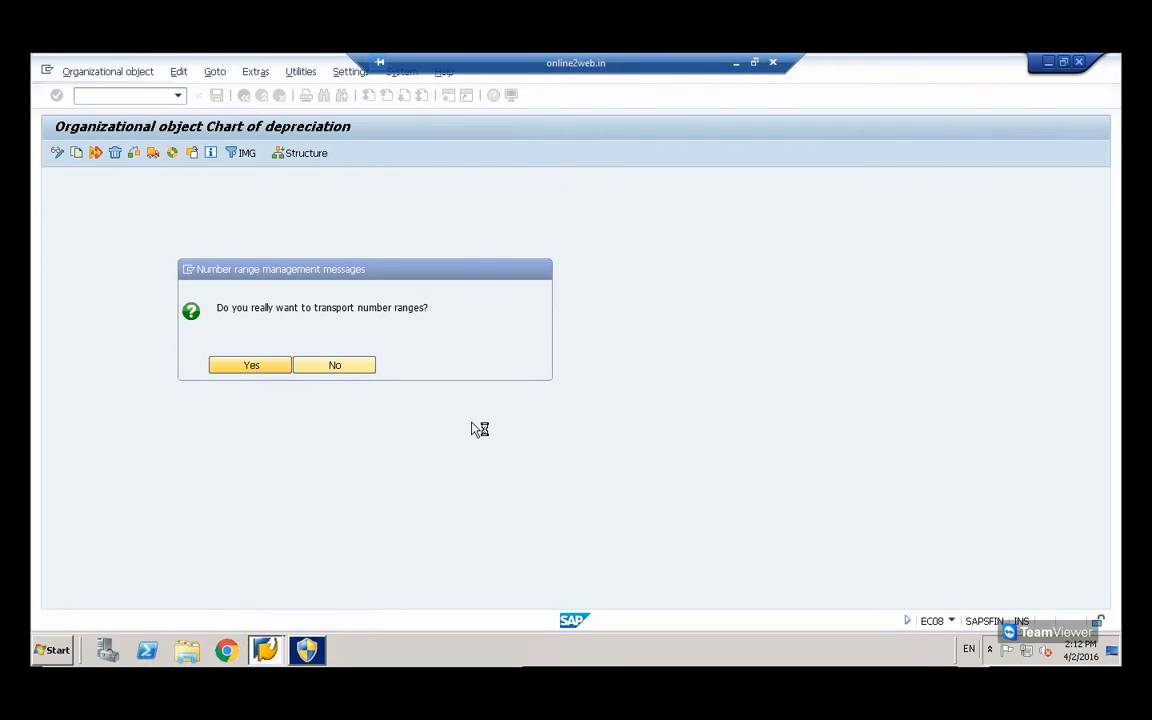
{"action": "key", "text": "Return"}
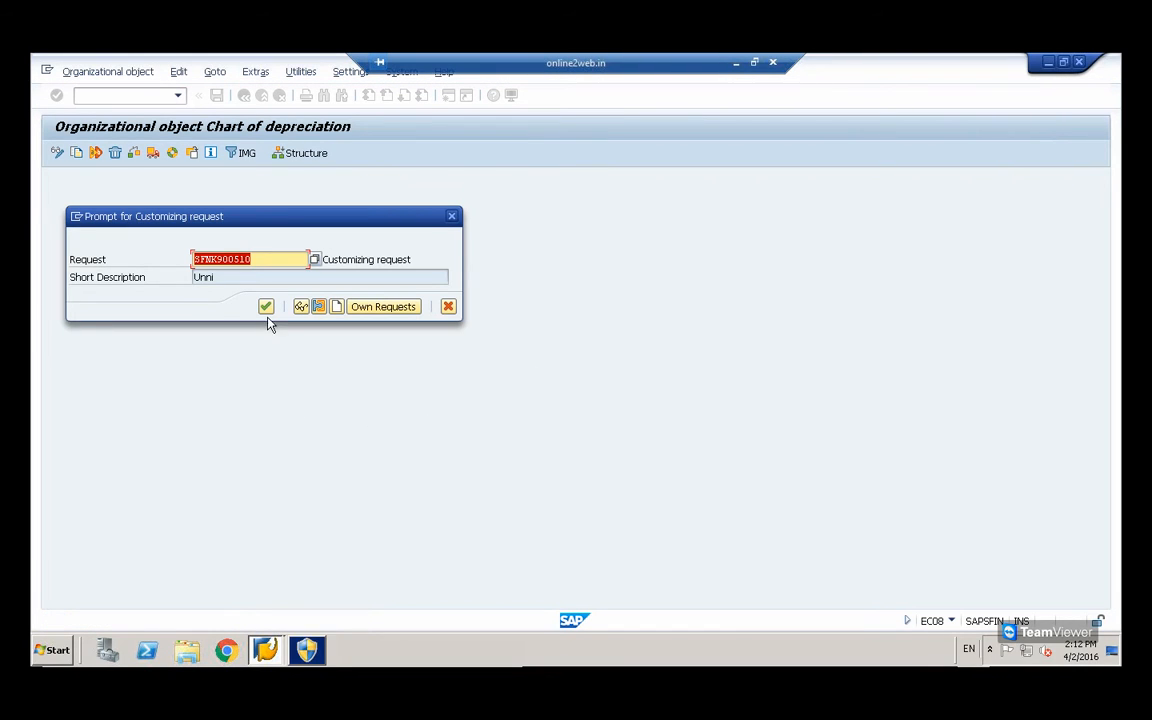
{"action": "left_click", "coordinate": [266, 307]}
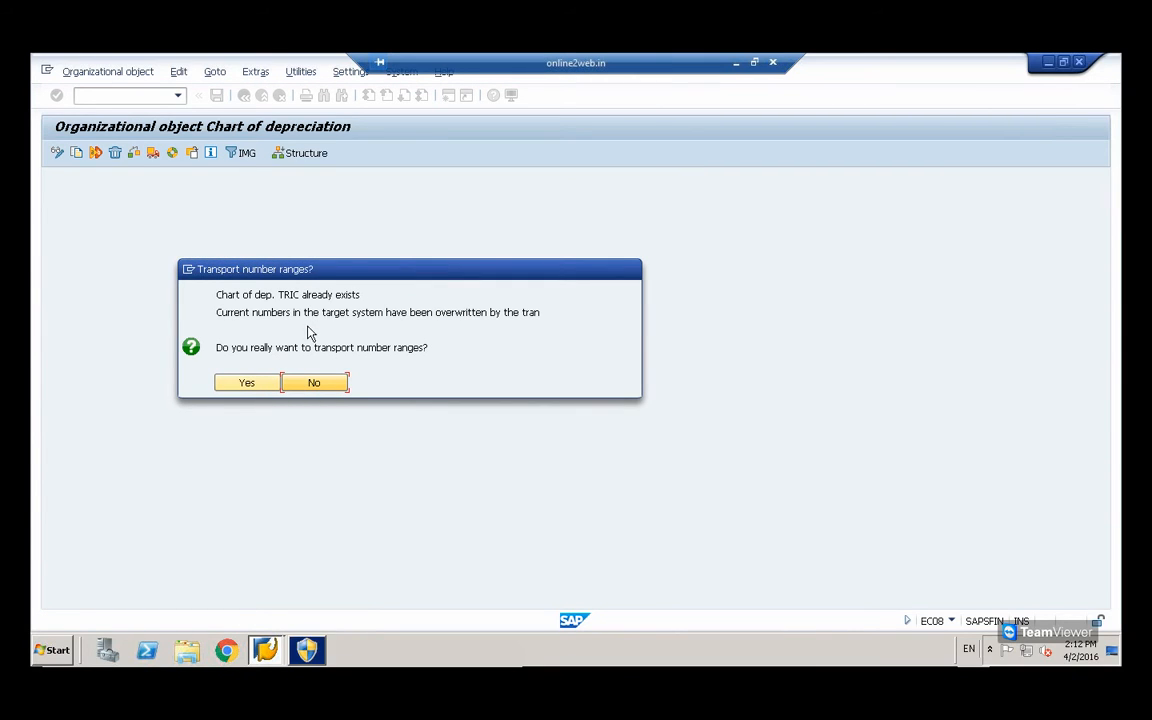
{"action": "left_click", "coordinate": [247, 388]}
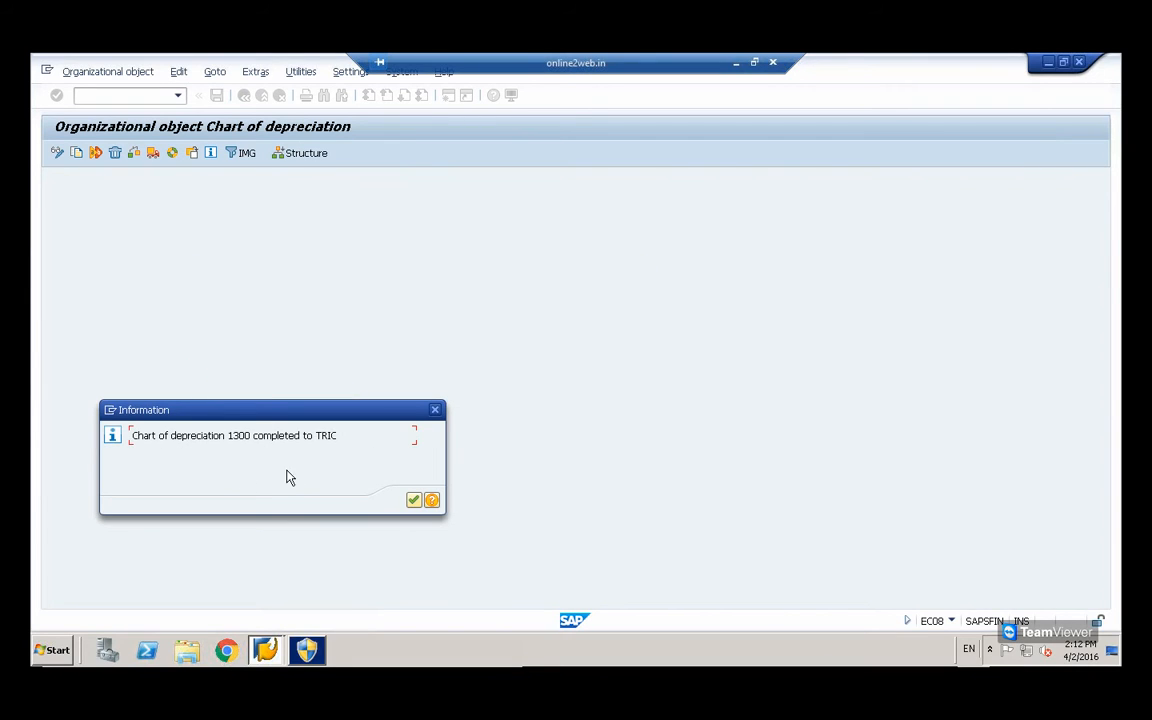
{"action": "left_click", "coordinate": [414, 502]}
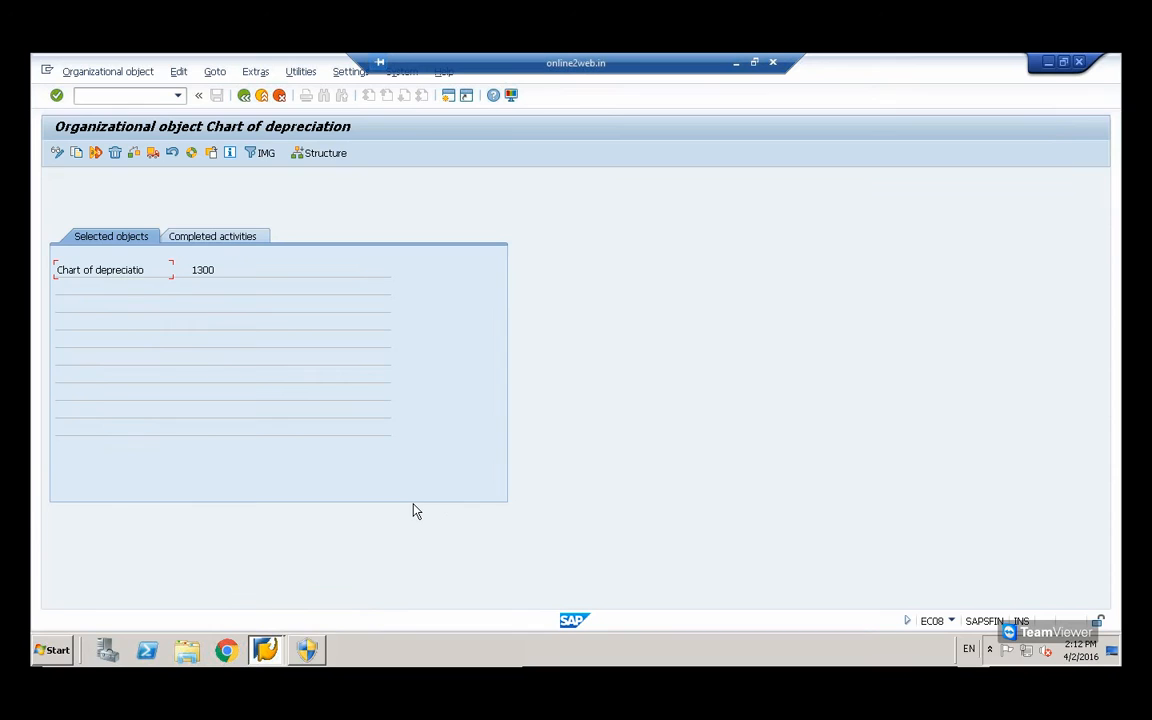
- Open the Specify Description of Chart of Depreciation activity and look up the entry for chart TRIC
{"action": "left_click", "coordinate": [244, 96]}
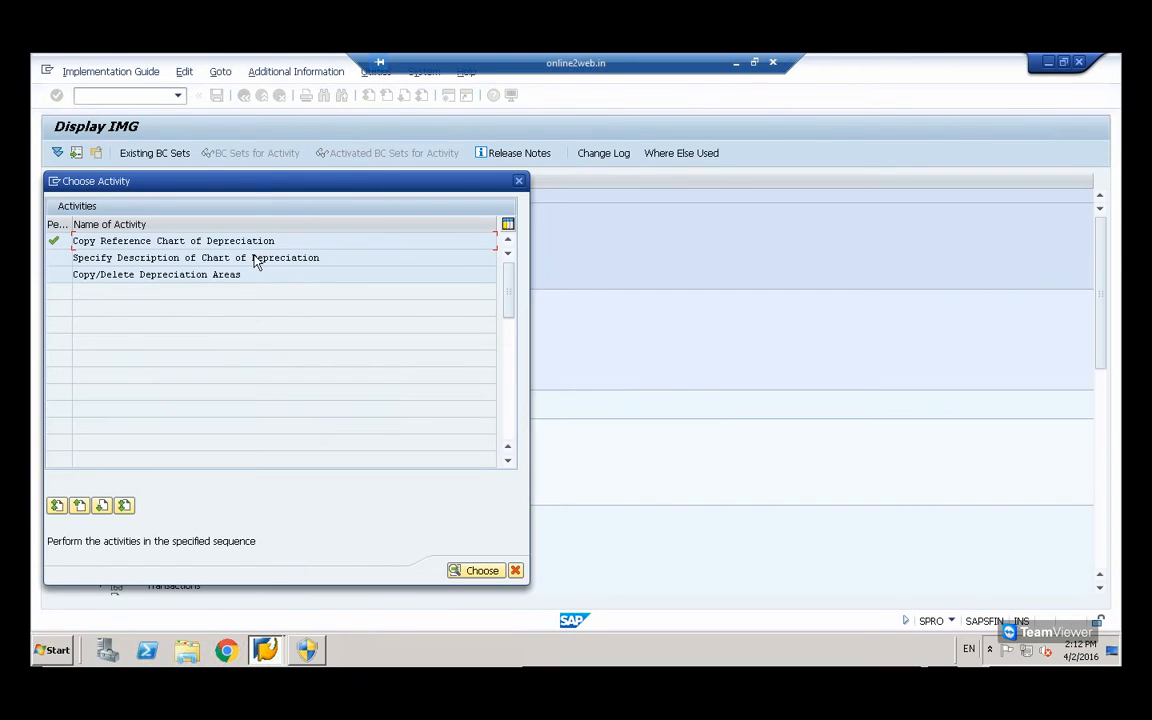
{"action": "double_click", "coordinate": [235, 259]}
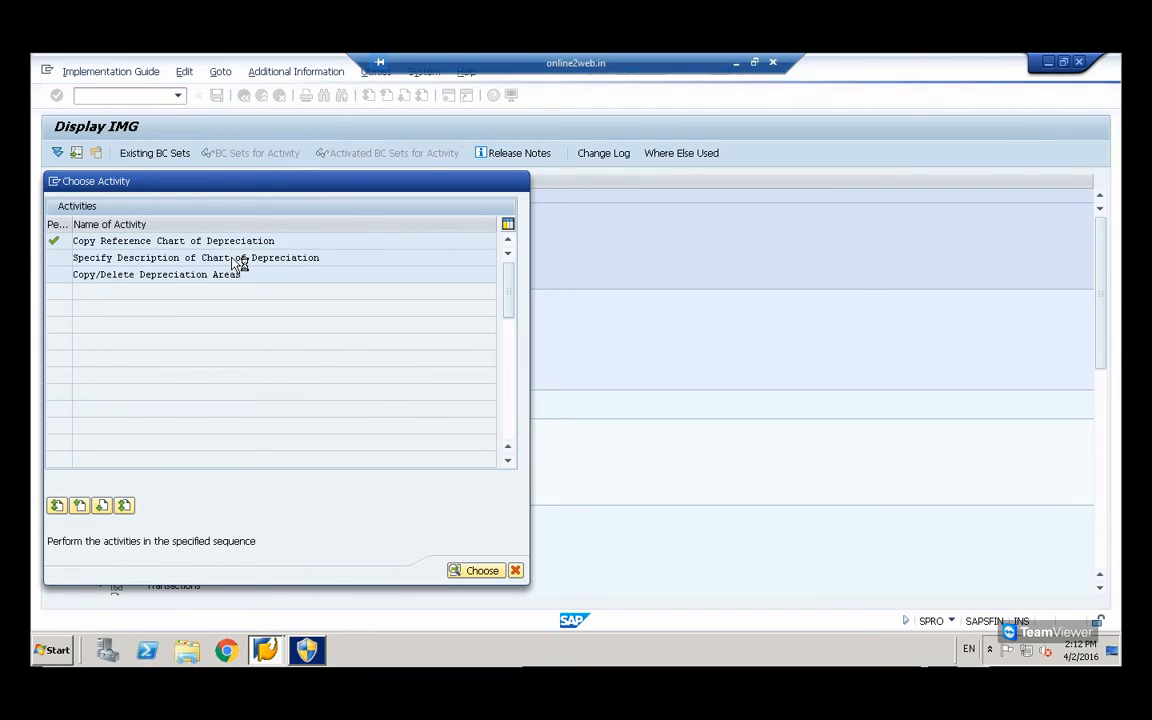
{"action": "double_click", "coordinate": [240, 258]}
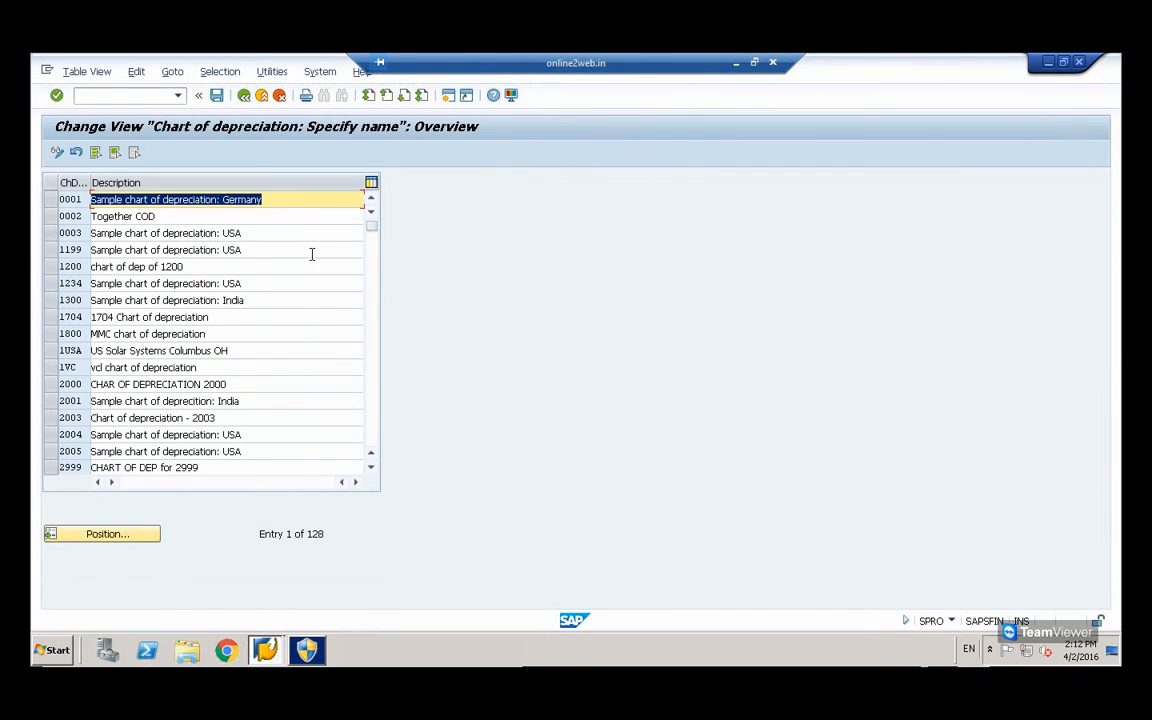
{"action": "left_click", "coordinate": [108, 536]}
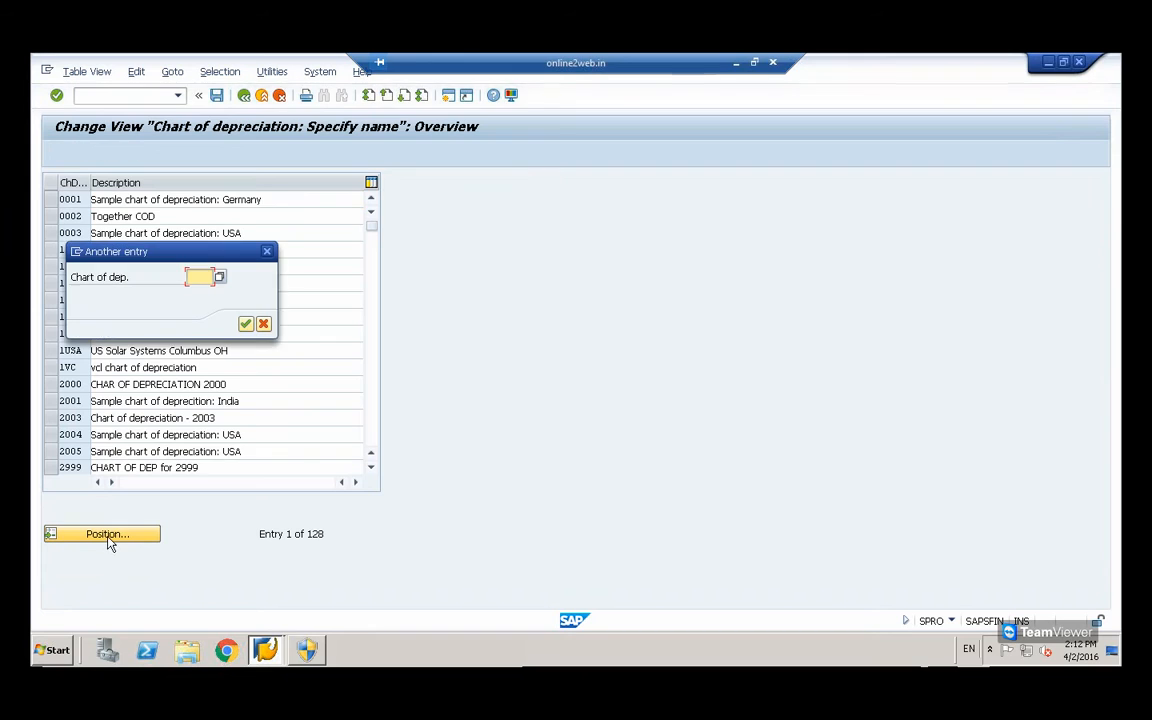
{"action": "type", "text": "tric"}
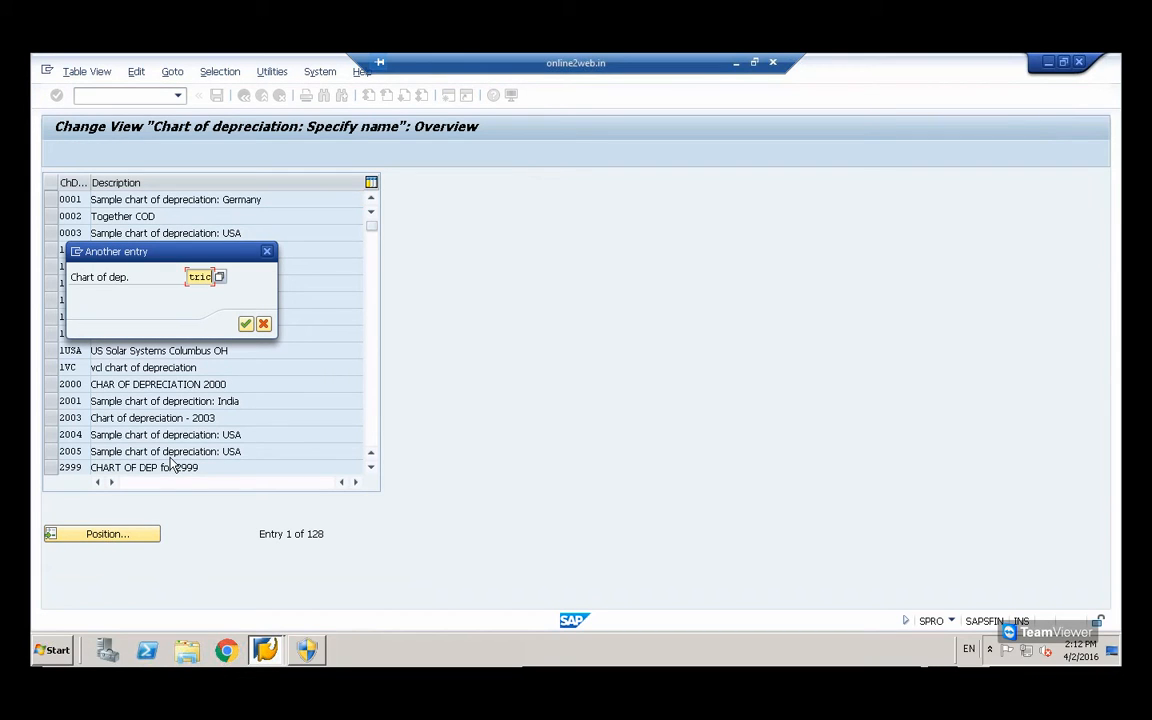
{"action": "left_click", "coordinate": [247, 324]}
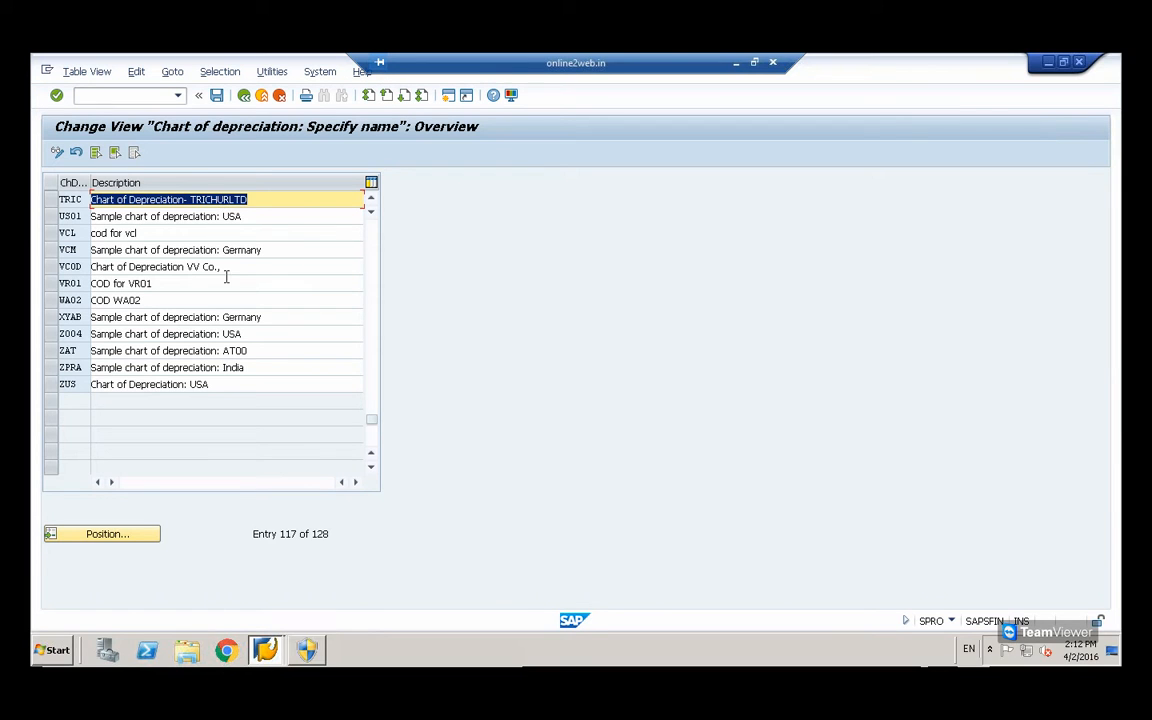
- Open the Copy/Delete Depreciation Areas activity for chart of depreciation TRIC to review its areas
{"action": "left_click", "coordinate": [244, 99]}
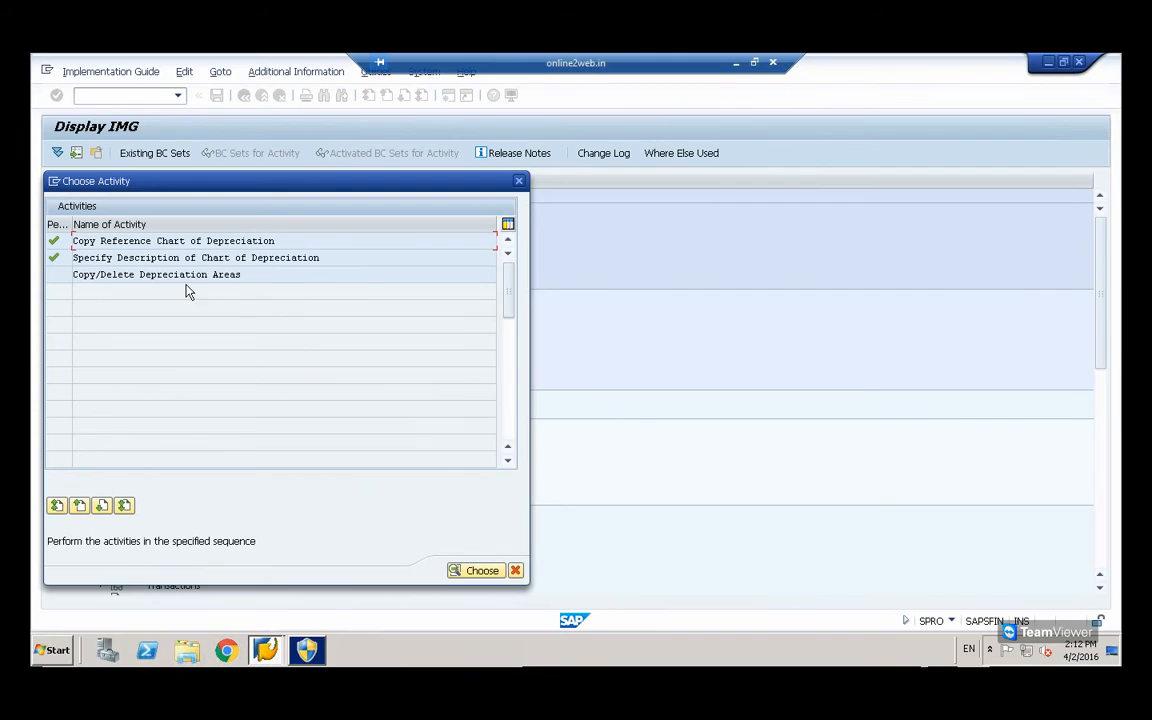
{"action": "double_click", "coordinate": [169, 276]}
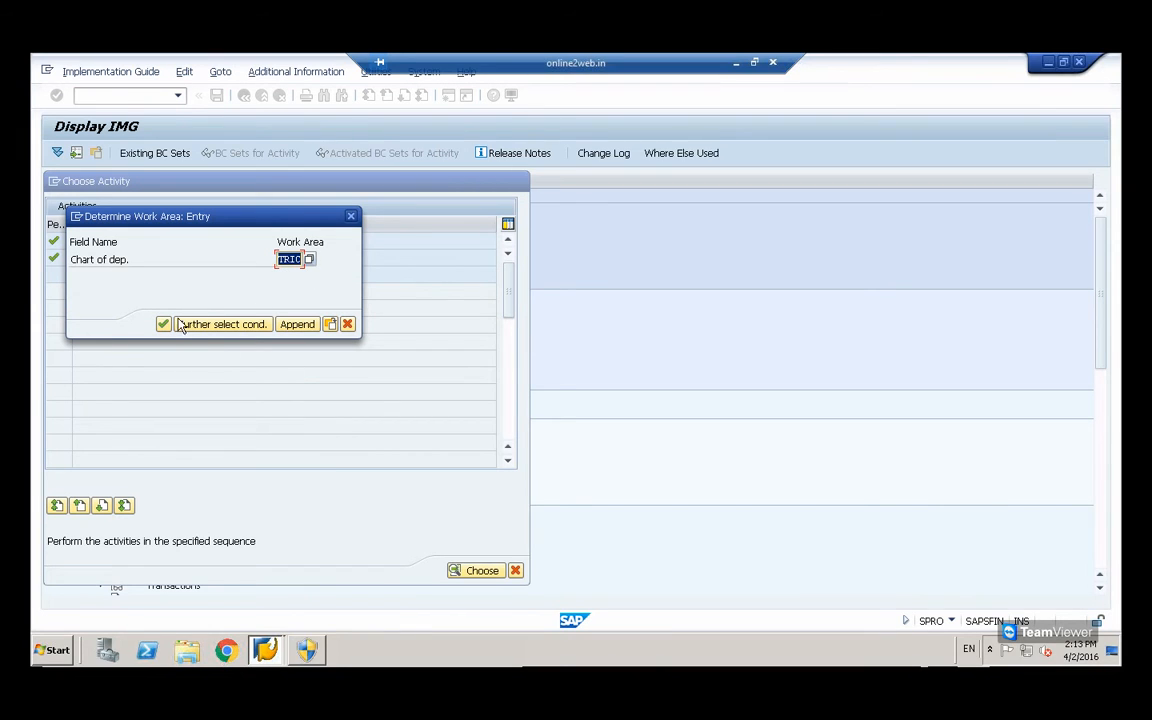
{"action": "left_click", "coordinate": [163, 324]}
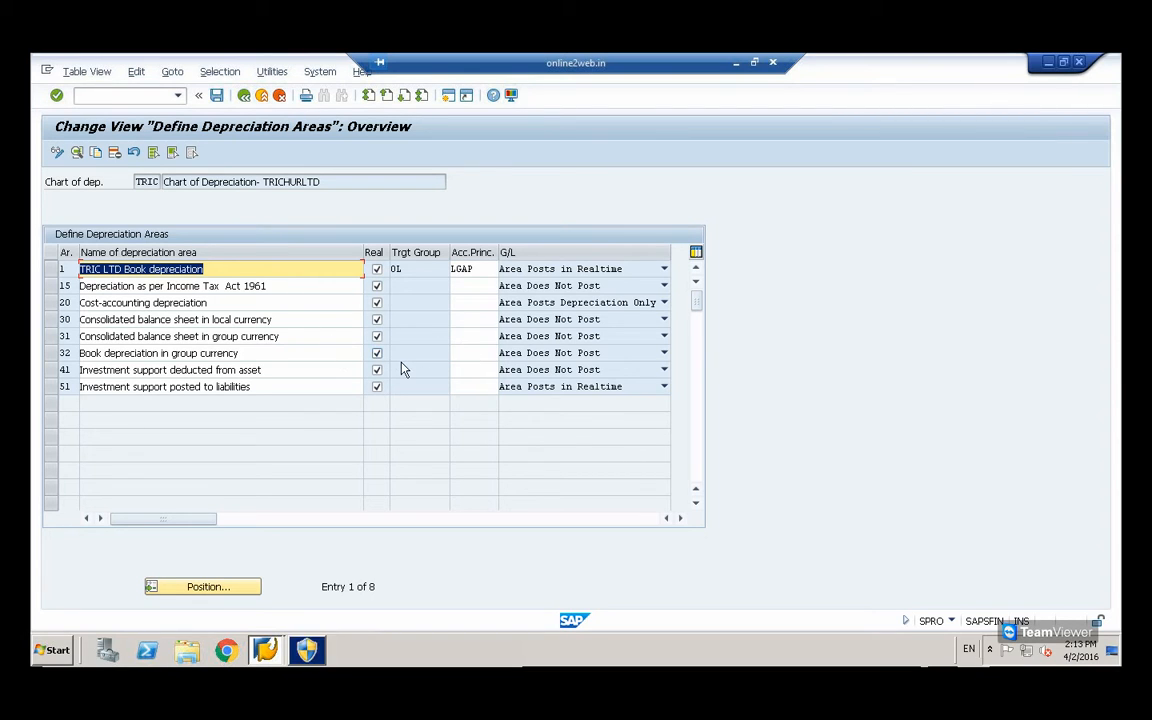
- Start a new session and run the transaction finsc_ledger to display the ledgers for the unified journal entry
{"action": "left_click", "coordinate": [110, 95]}
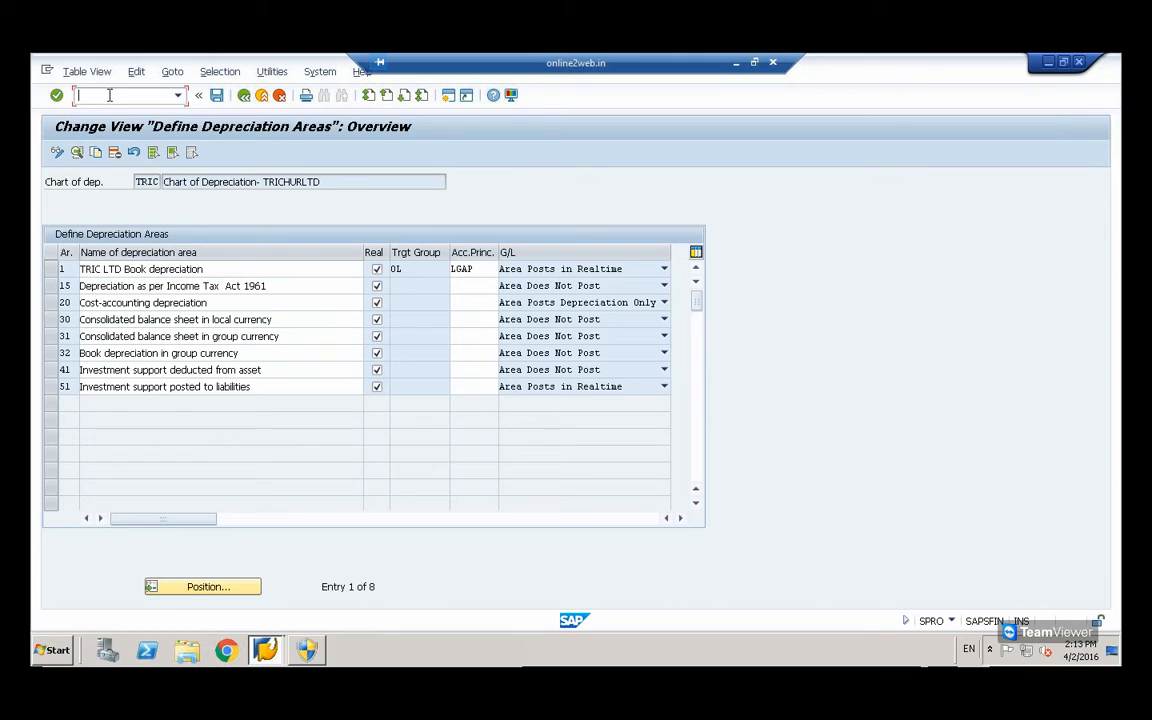
{"action": "left_click", "coordinate": [448, 95]}
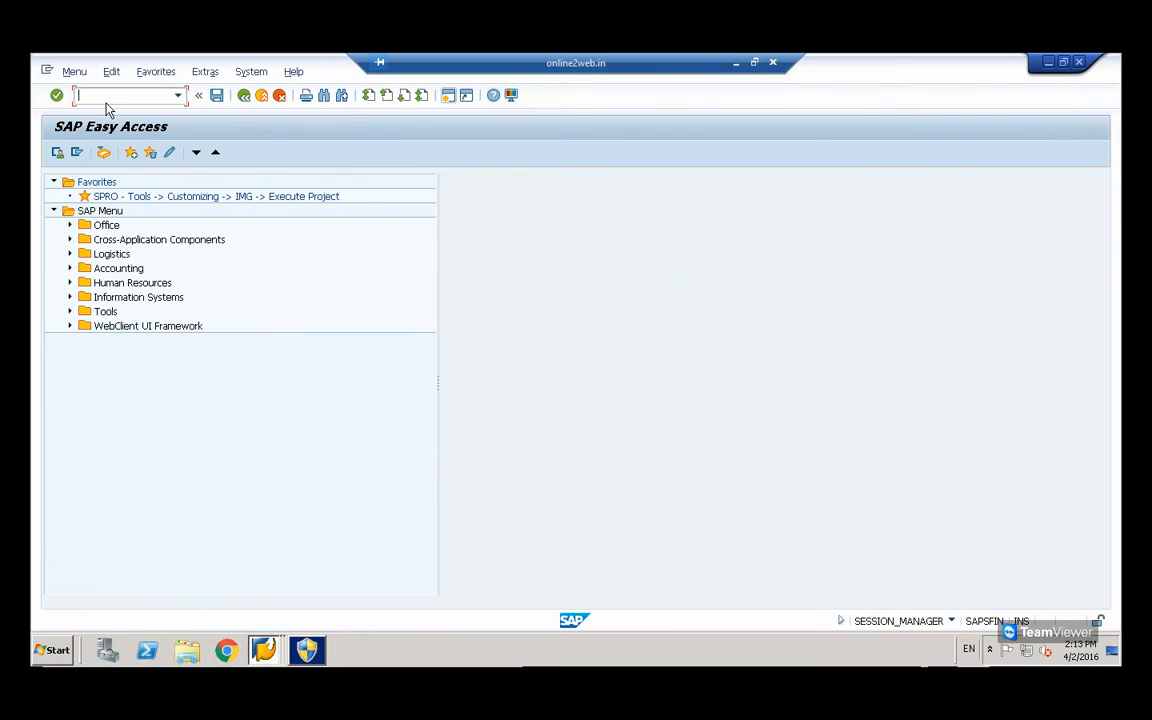
{"action": "type", "text": "fi"}
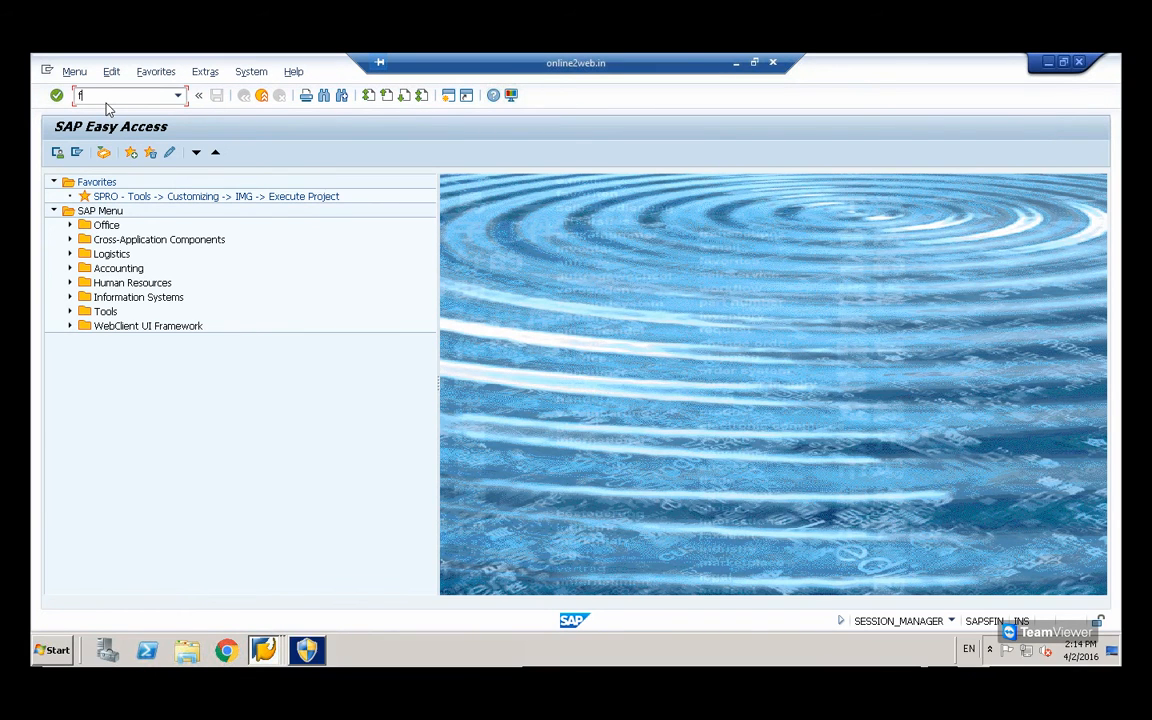
{"action": "type", "text": "nsc_ledger"}
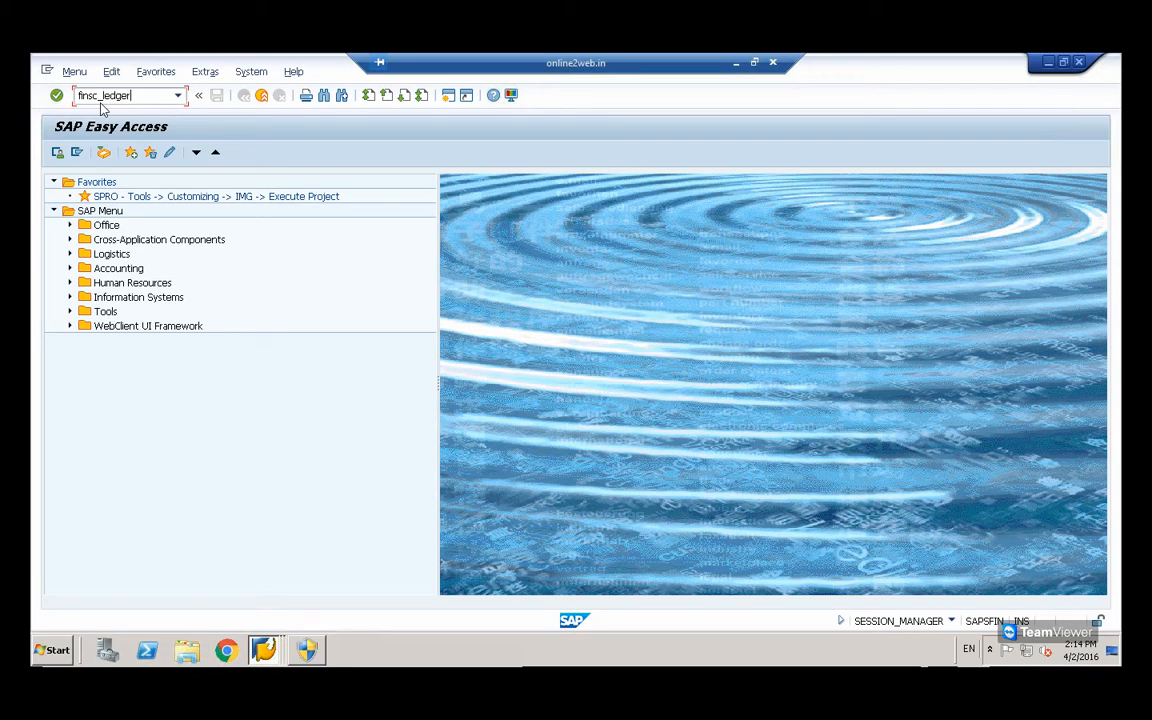
{"action": "left_click", "coordinate": [56, 95]}
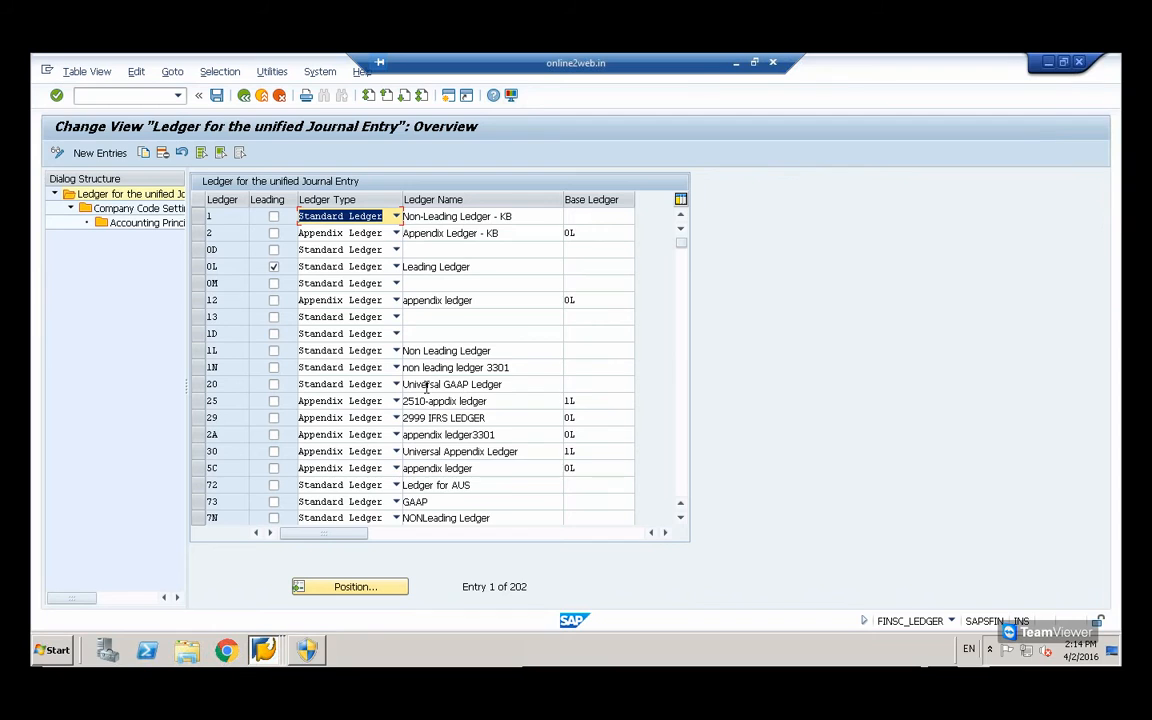
- Open the company code settings of leading ledger 0L and locate the entry for company code TRIC
{"action": "left_click", "coordinate": [199, 268]}
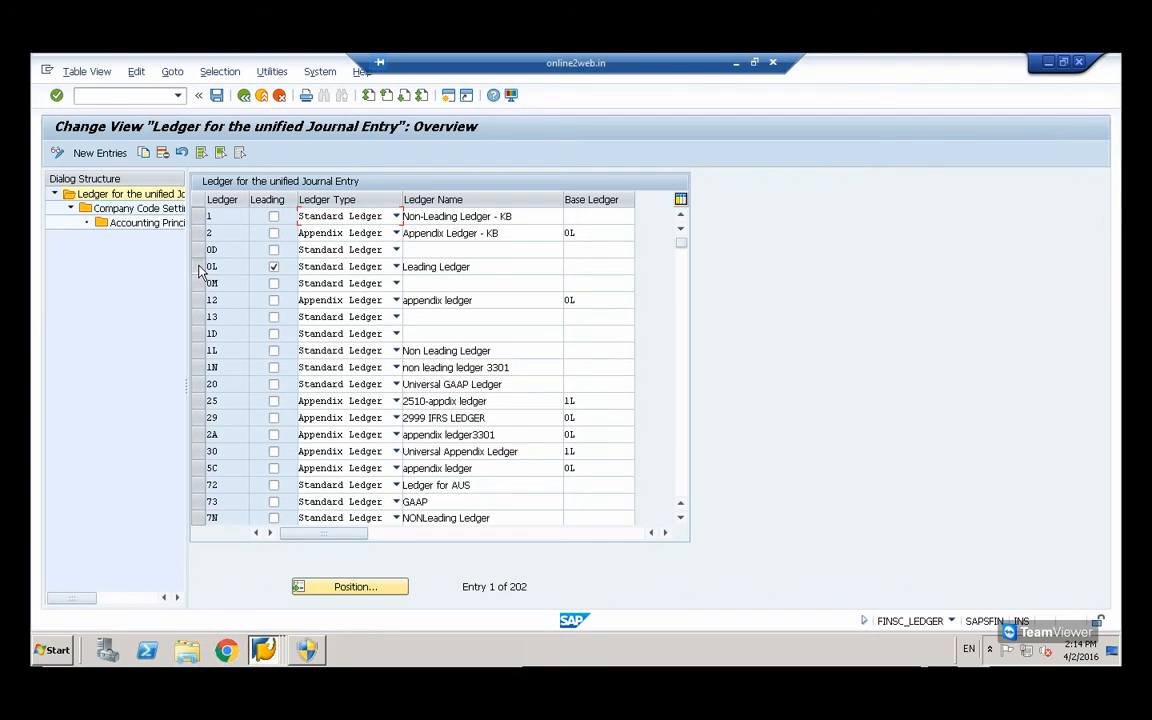
{"action": "left_click", "coordinate": [199, 268]}
{"action": "left_click", "coordinate": [162, 210]}
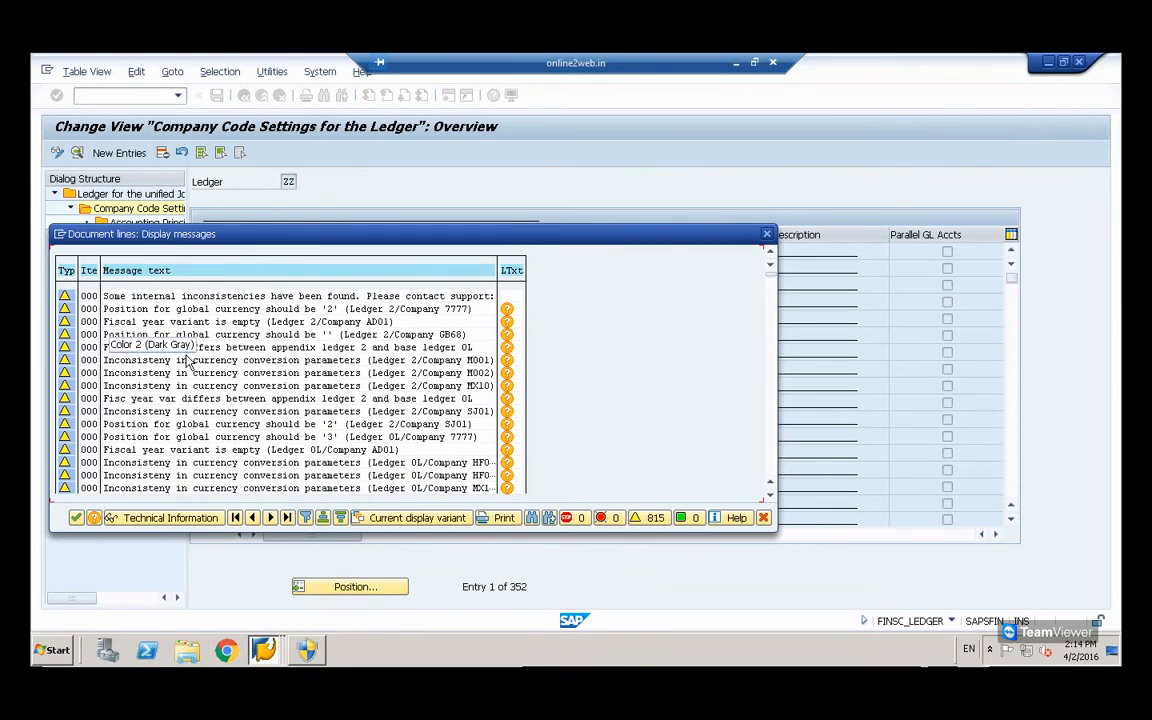
{"action": "left_click", "coordinate": [74, 518]}
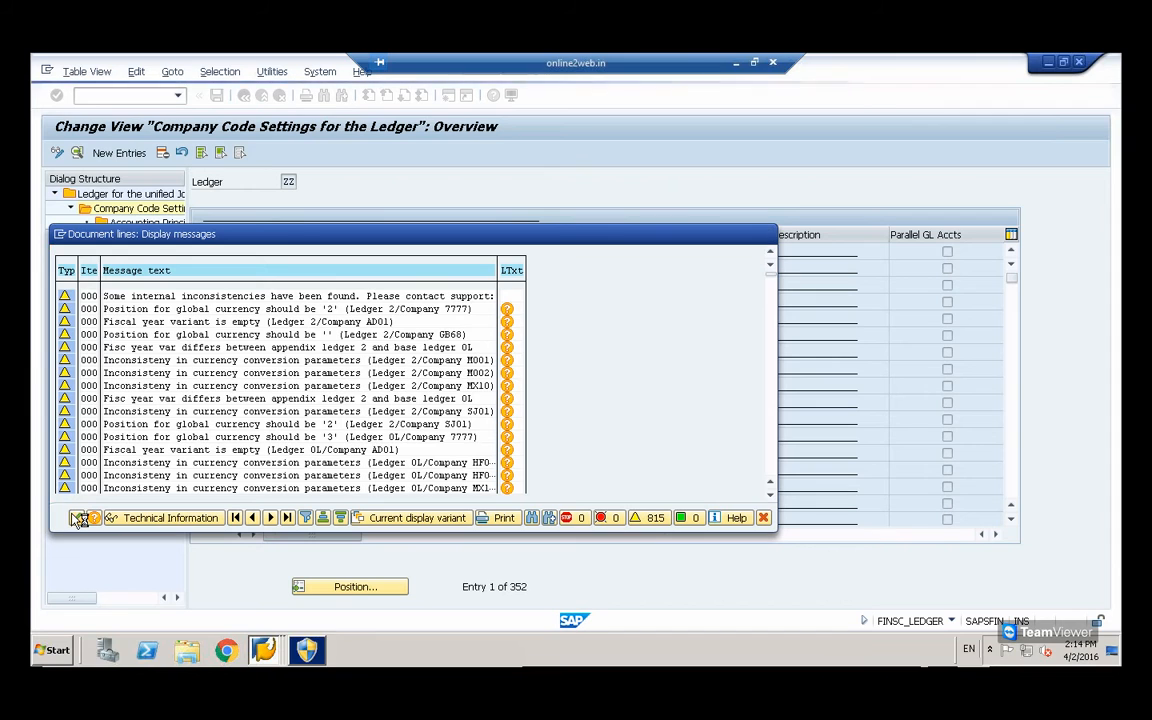
{"action": "left_click", "coordinate": [371, 589]}
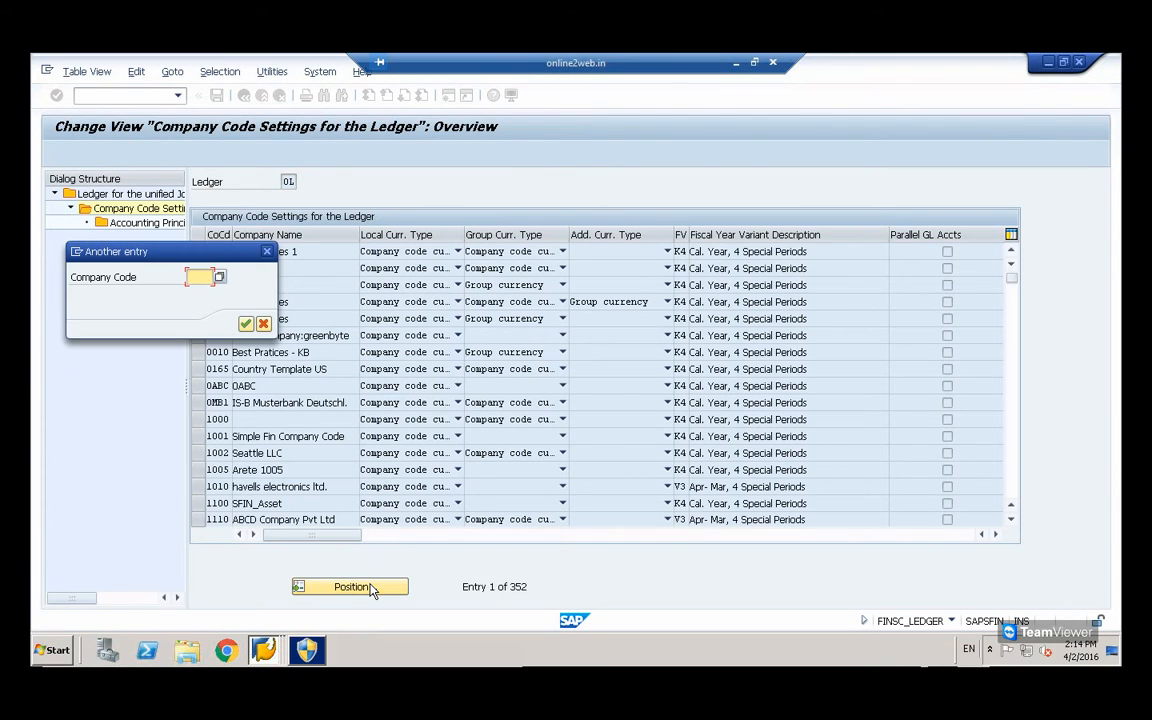
{"action": "type", "text": "tric"}
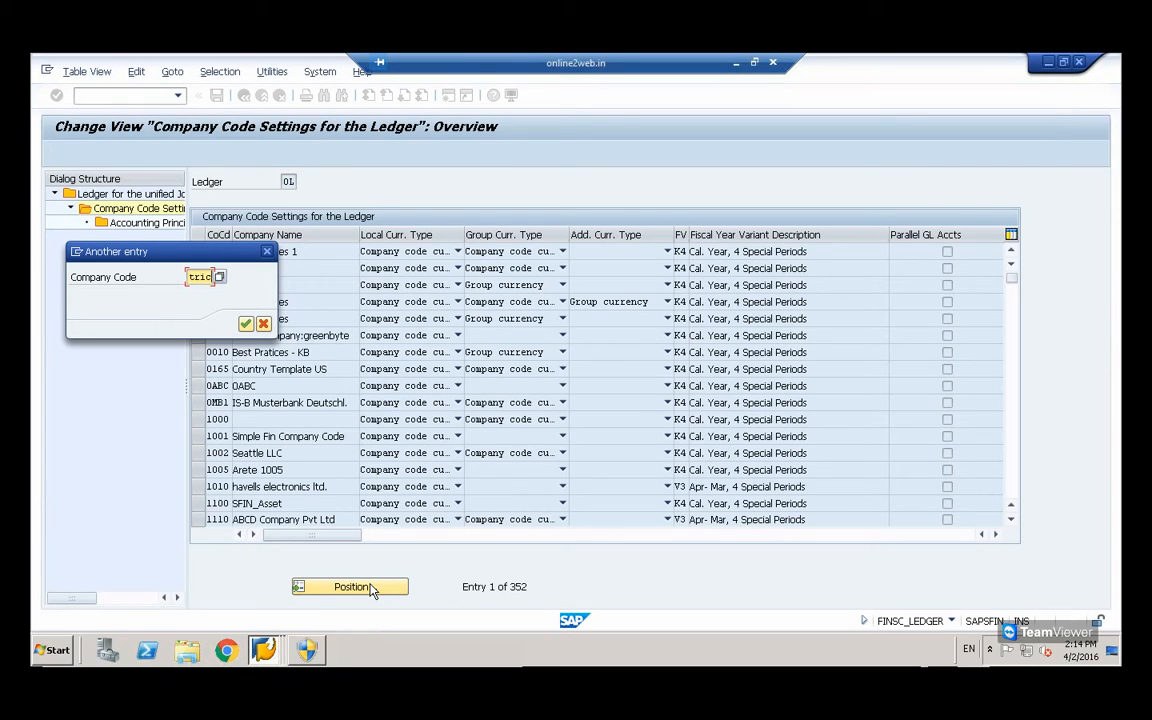
{"action": "left_click", "coordinate": [244, 326]}
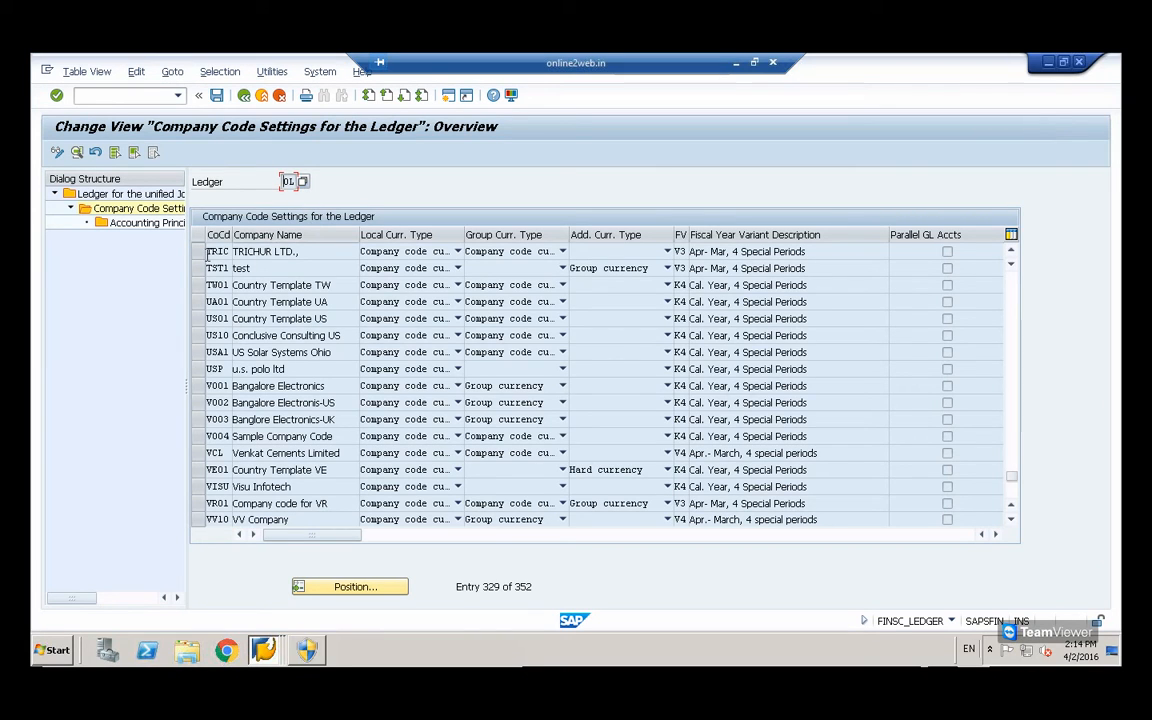
- Review the currency settings of company code TRIC in ledger 0L and display its assigned accounting principles
{"action": "left_click", "coordinate": [198, 252]}
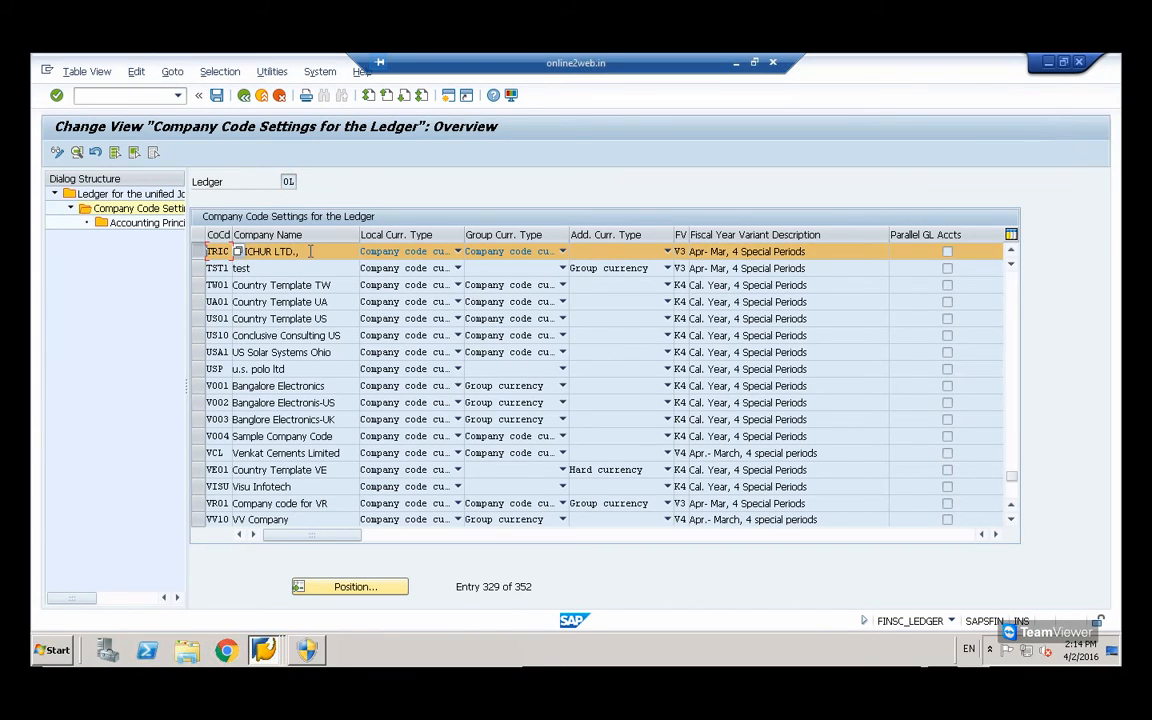
{"action": "double_click", "coordinate": [310, 251]}
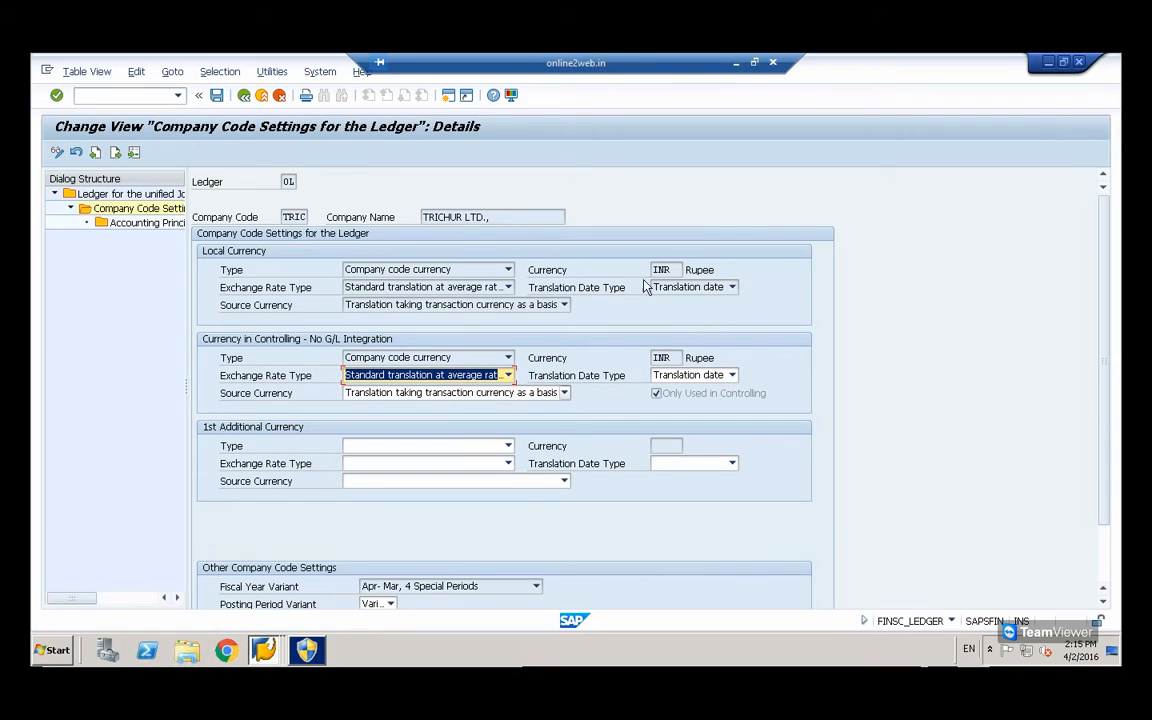
{"action": "left_click", "coordinate": [145, 225]}
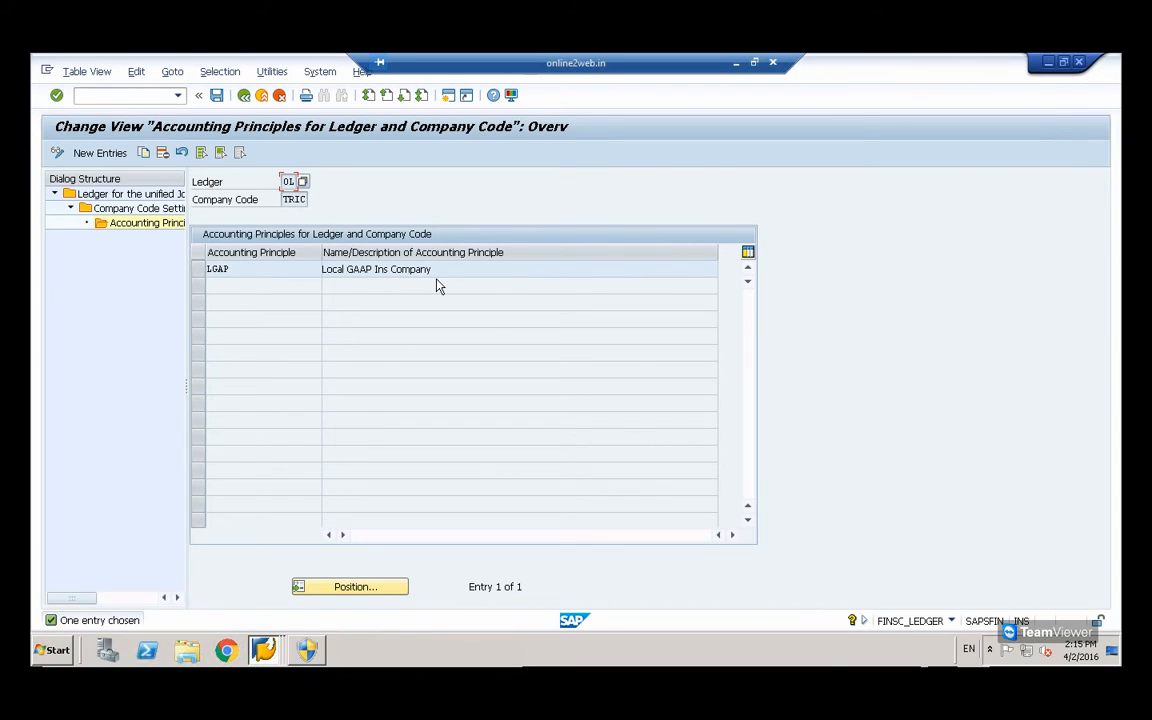
- Return to the ledger overview and open the company code settings of non-leading ledger T2 for company code TRIC
{"action": "double_click", "coordinate": [145, 194]}
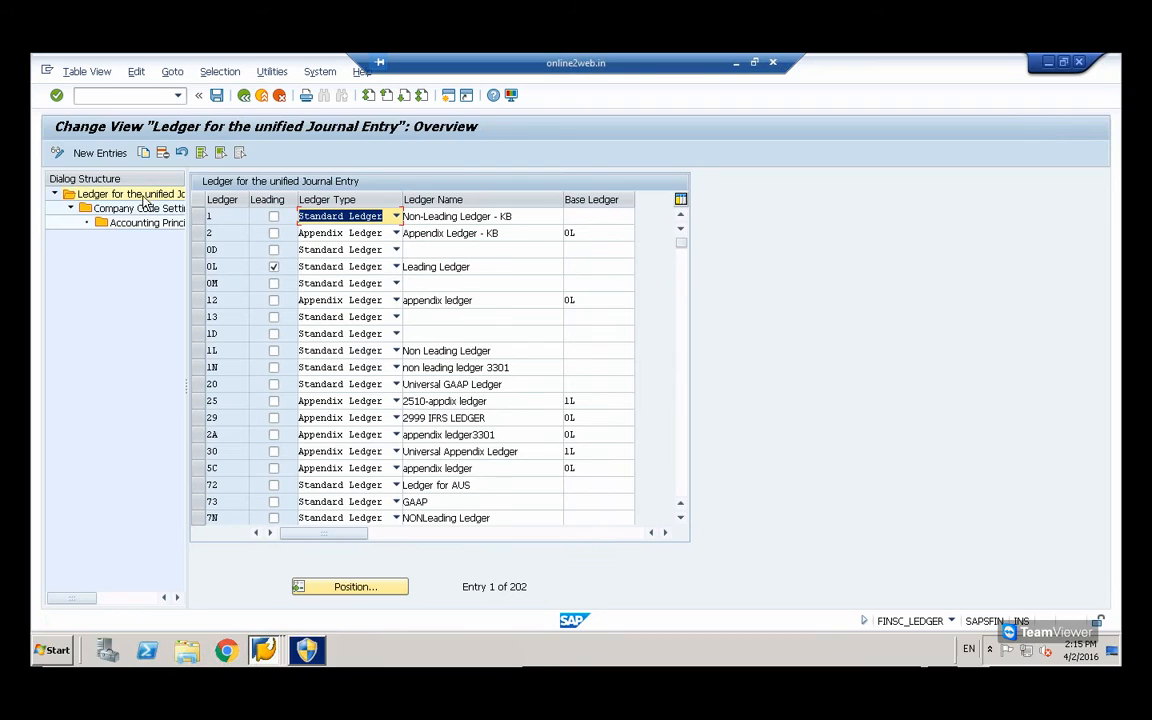
{"action": "left_click_drag", "start_coordinate": [681, 244], "coordinate": [681, 430]}
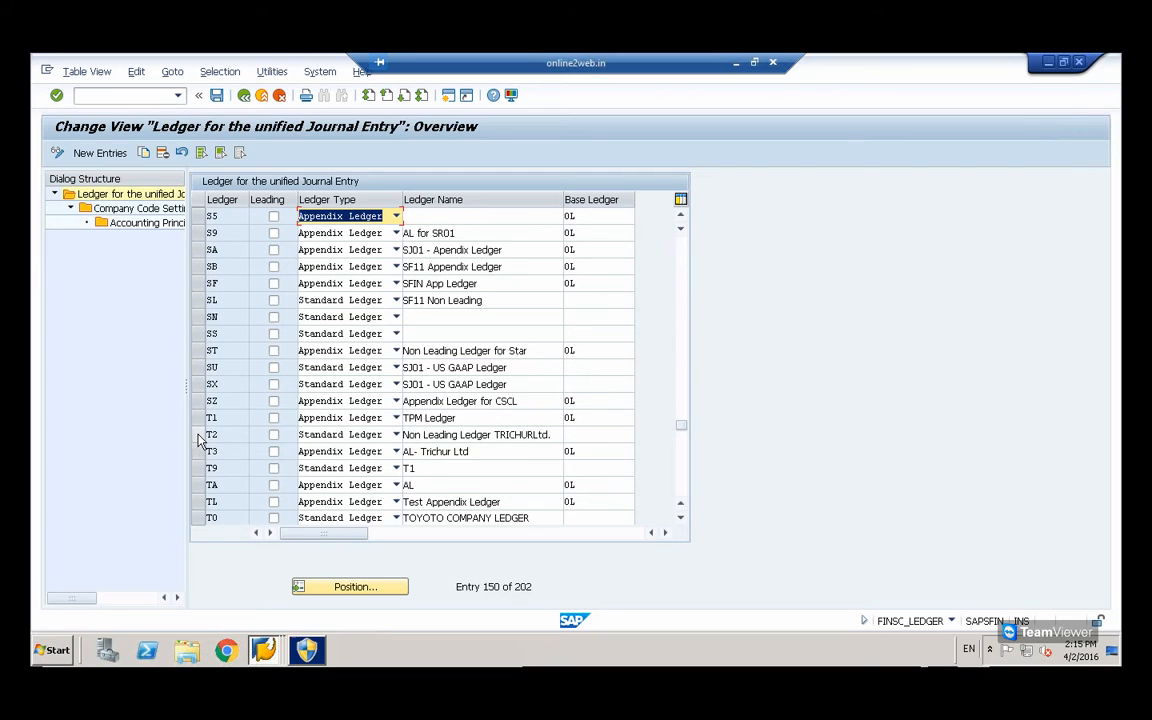
{"action": "left_click", "coordinate": [199, 436]}
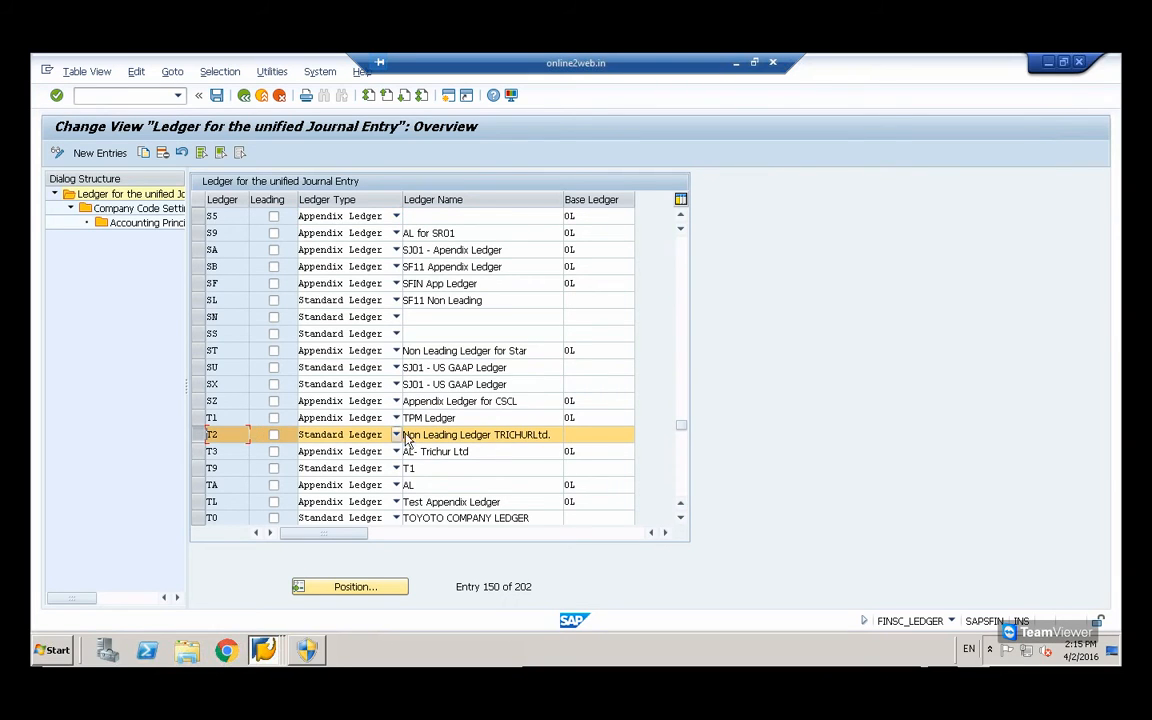
{"action": "double_click", "coordinate": [150, 210]}
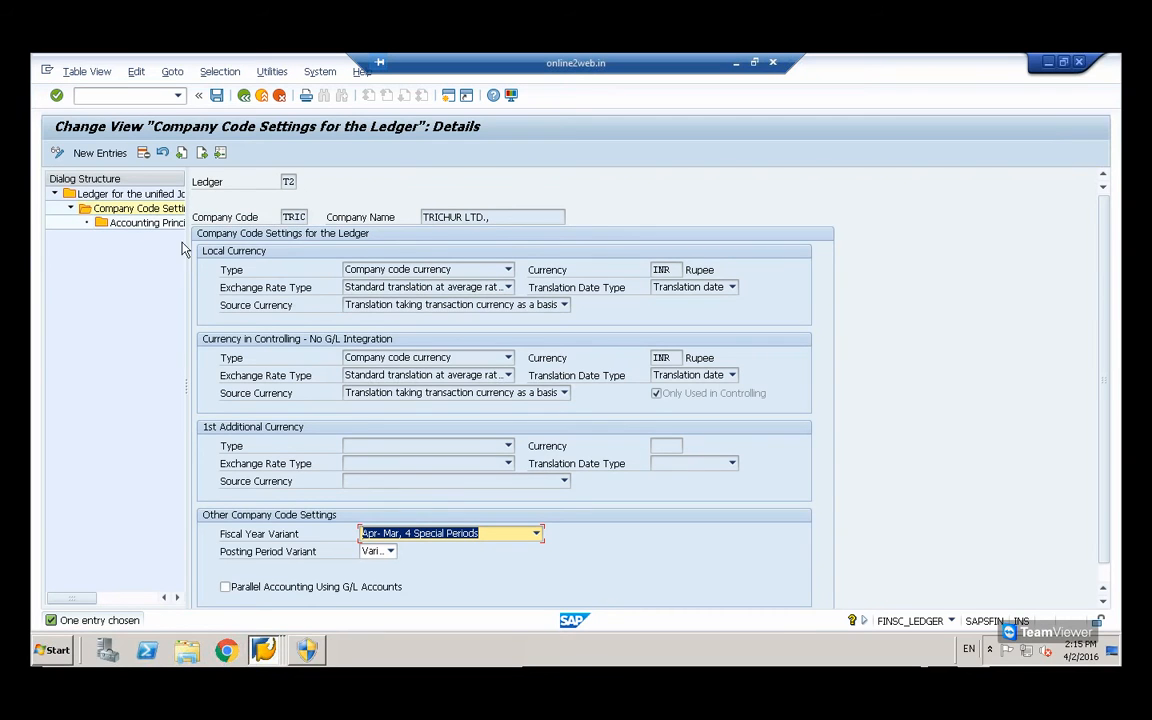
- Display the accounting principles assigned to ledger T2 and company code TRIC, and go back to the company code settings
{"action": "double_click", "coordinate": [145, 230]}
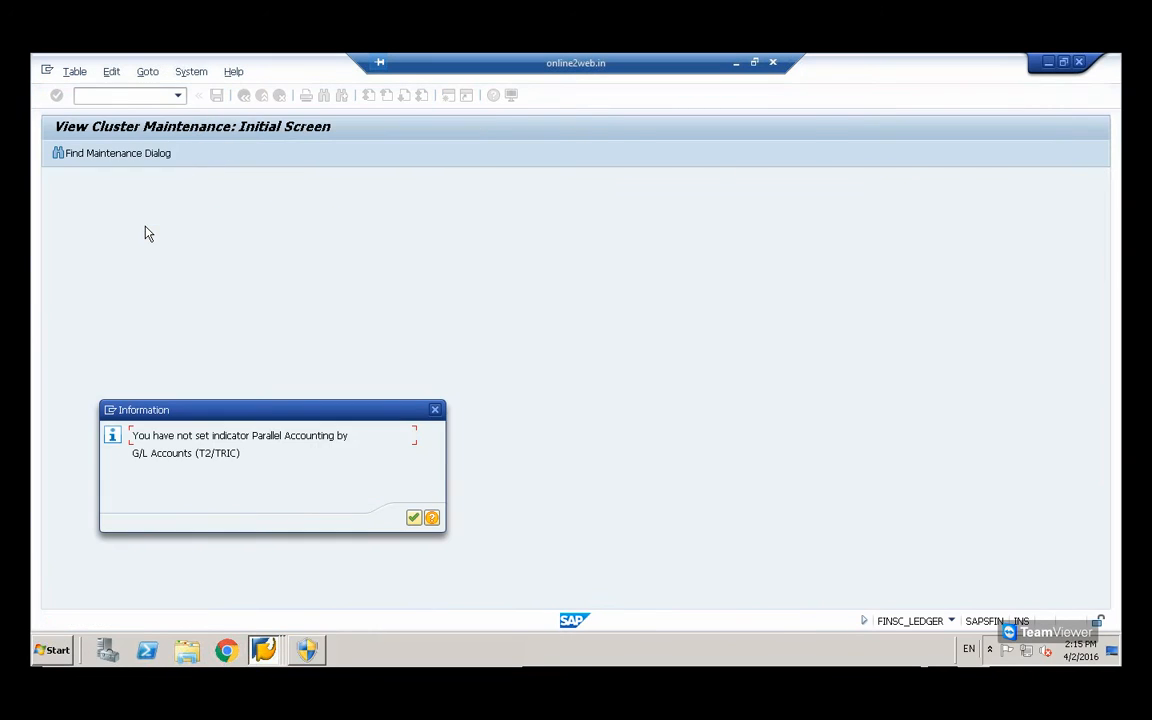
{"action": "left_click", "coordinate": [414, 518]}
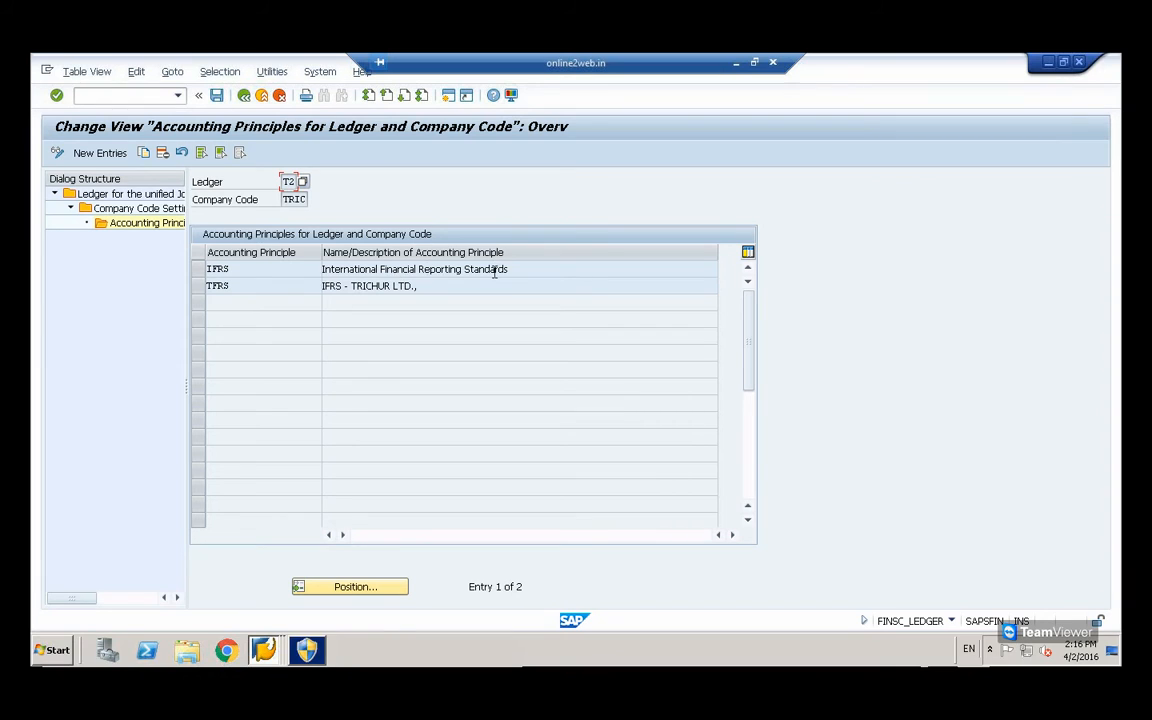
{"action": "left_click", "coordinate": [202, 288]}
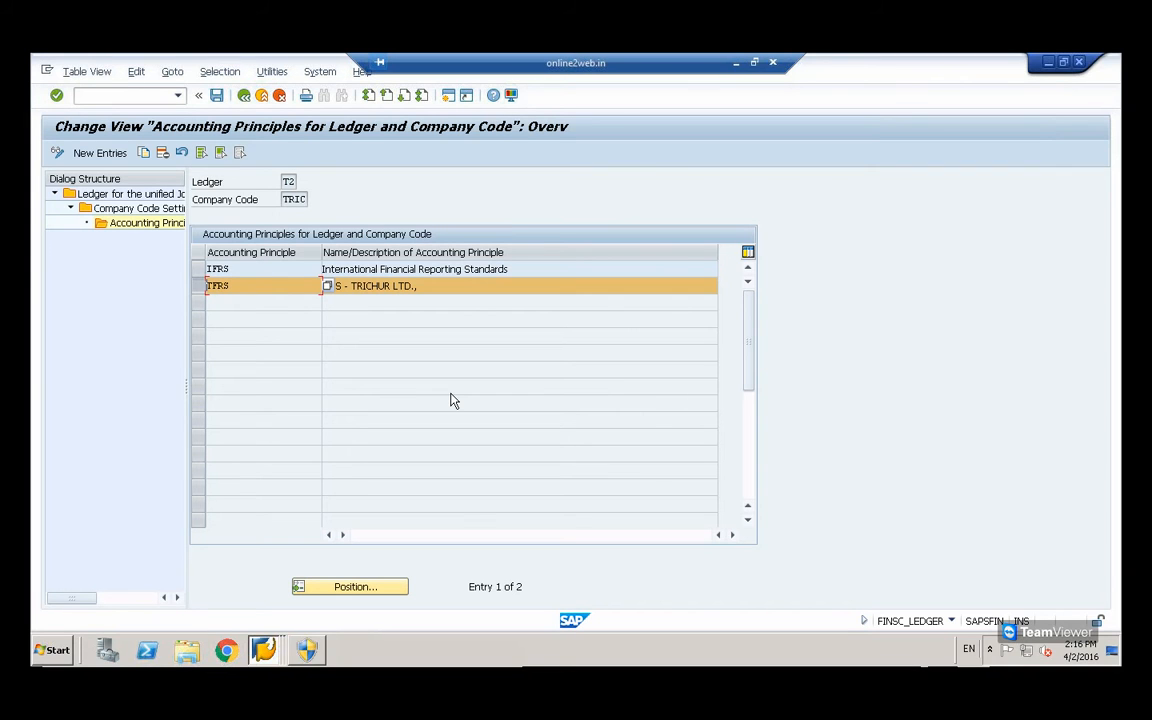
{"action": "left_click", "coordinate": [242, 100]}
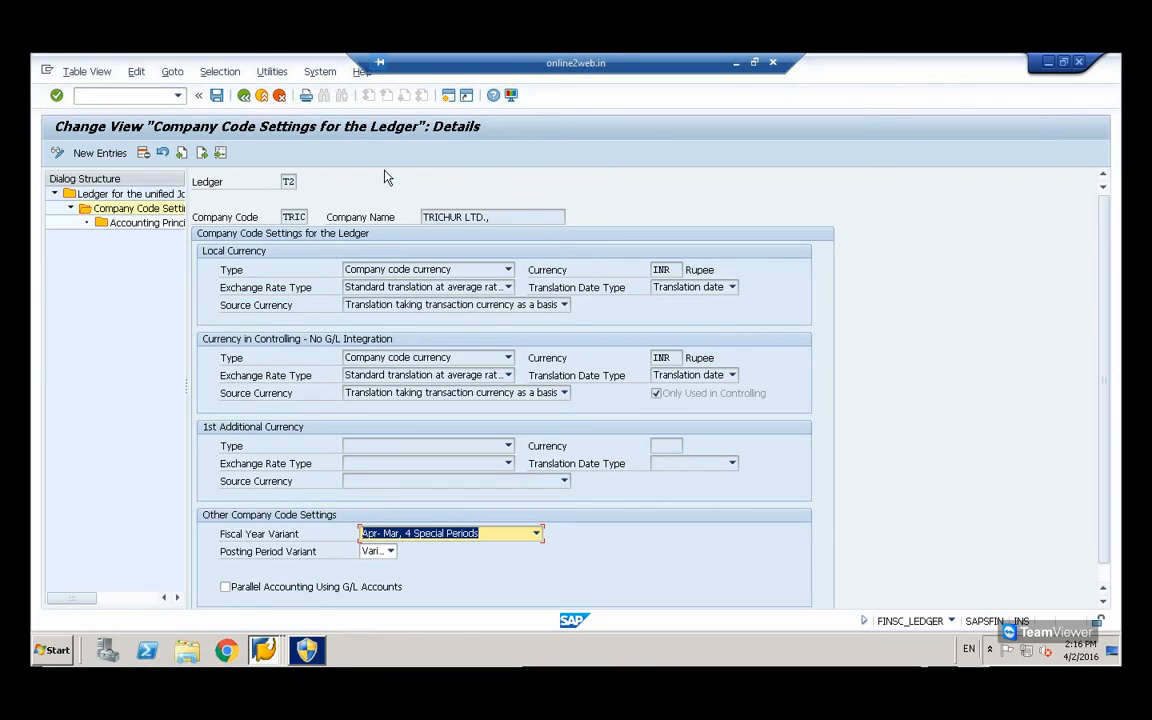
- Look up company code TRIC in the settings of appendix ledger T3 and display its accounting principles
{"action": "double_click", "coordinate": [152, 194]}
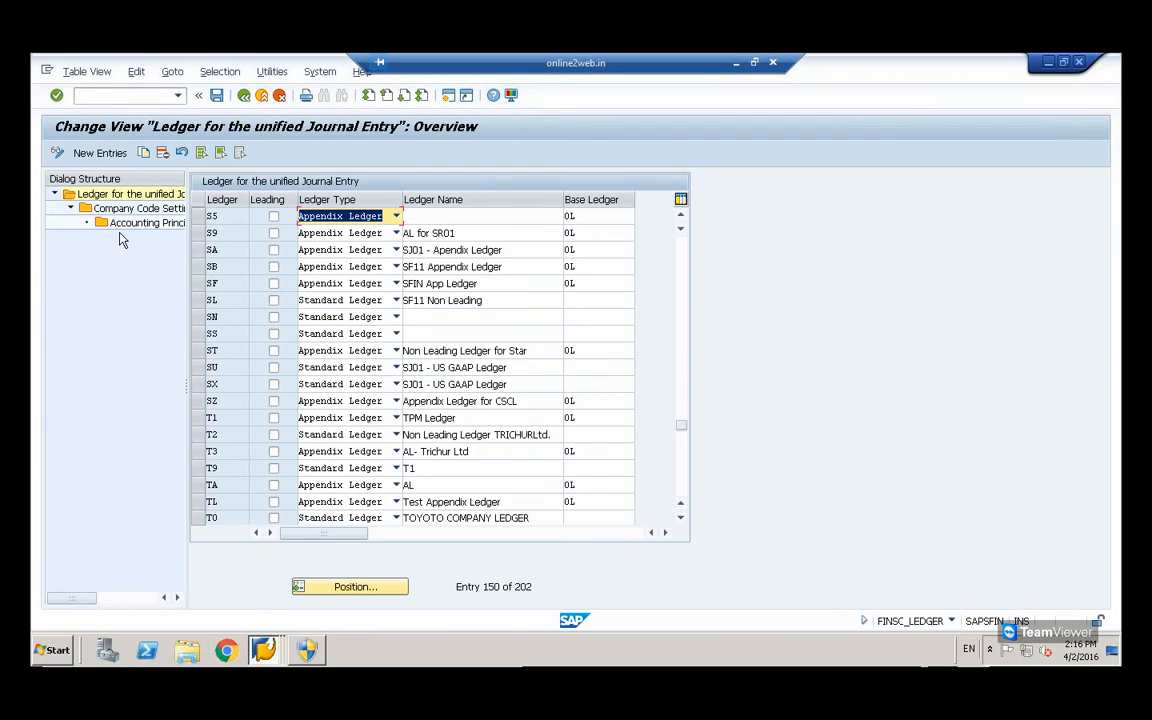
{"action": "left_click", "coordinate": [199, 452]}
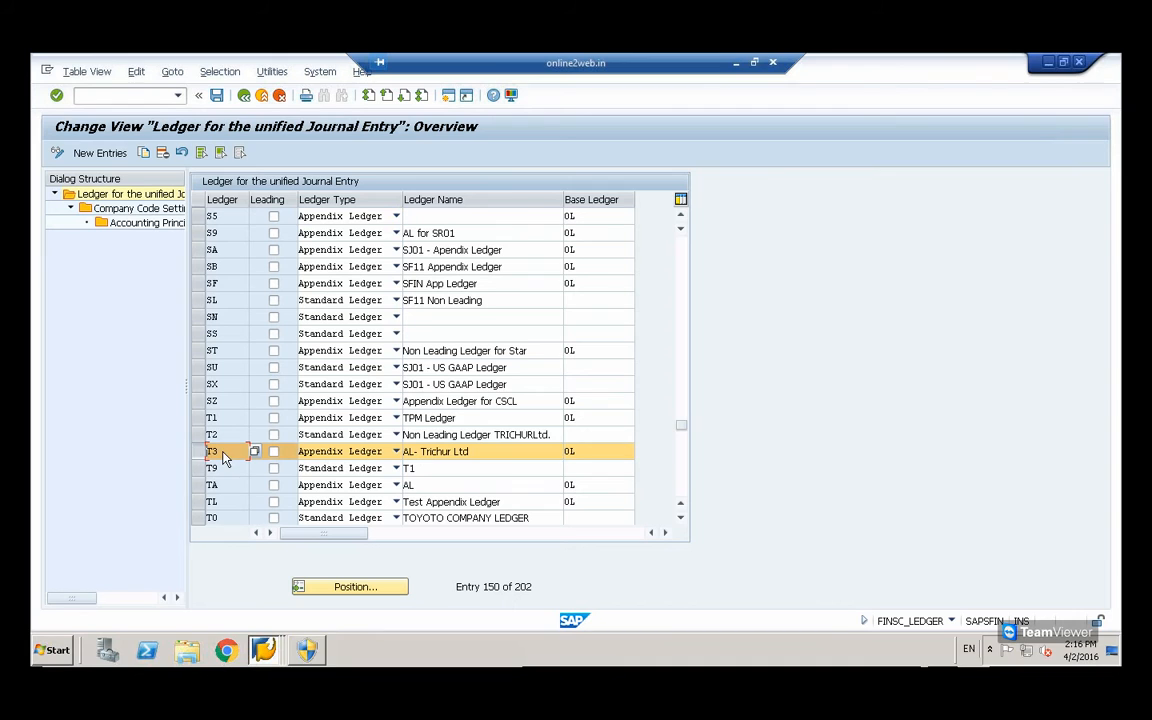
{"action": "left_click", "coordinate": [160, 209]}
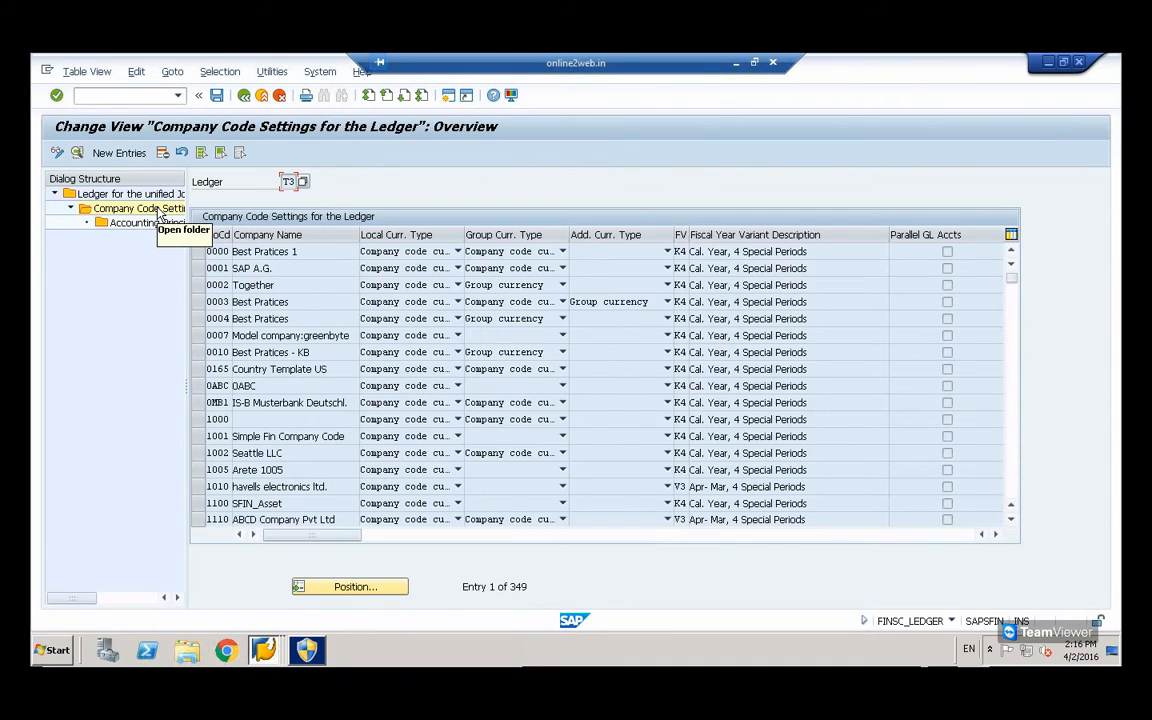
{"action": "left_click", "coordinate": [350, 588]}
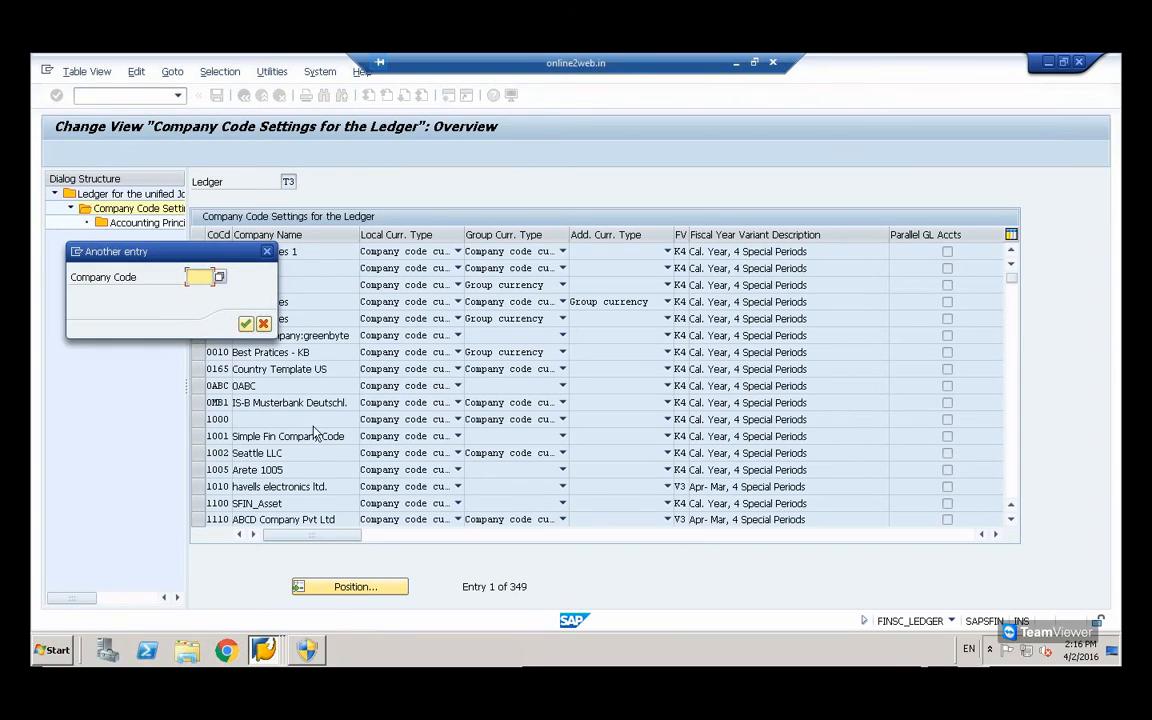
{"action": "type", "text": "tric"}
{"action": "left_click", "coordinate": [245, 323]}
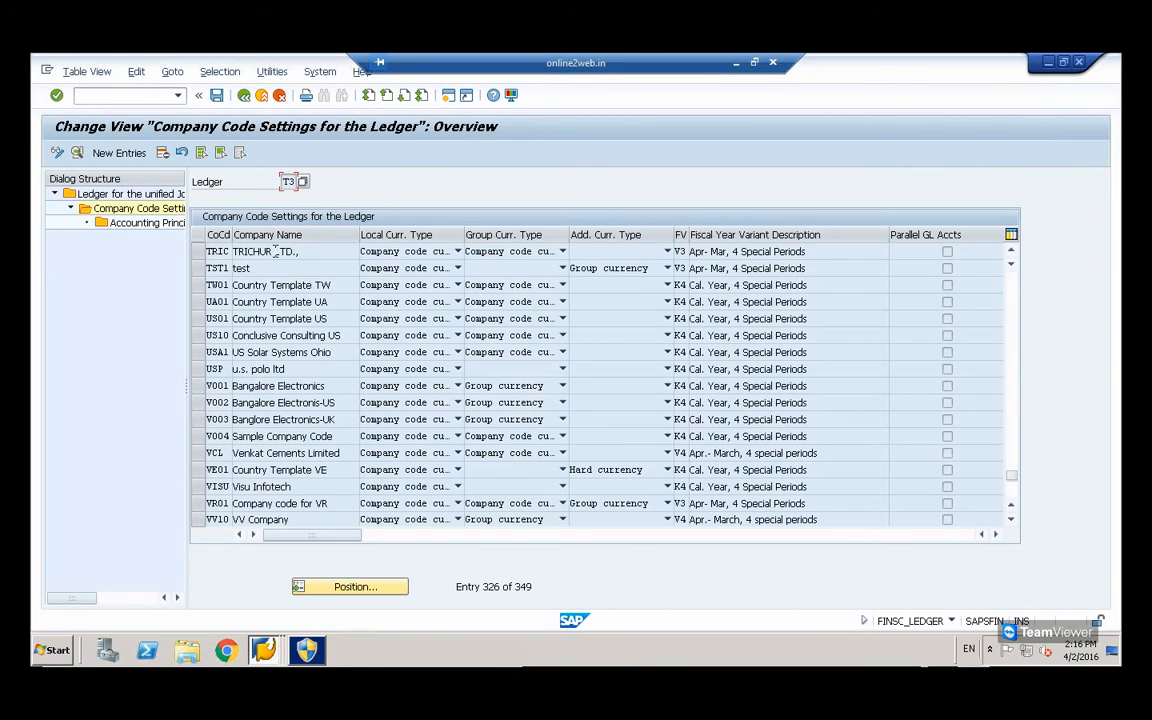
{"action": "double_click", "coordinate": [276, 252]}
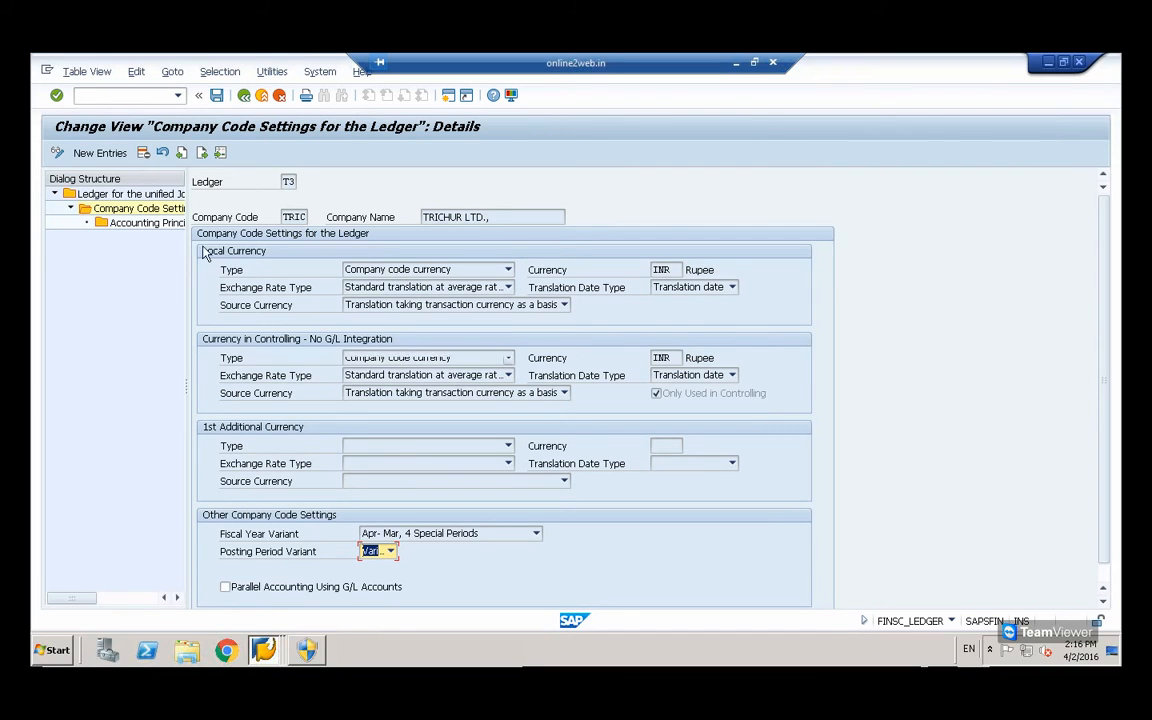
{"action": "double_click", "coordinate": [163, 229]}
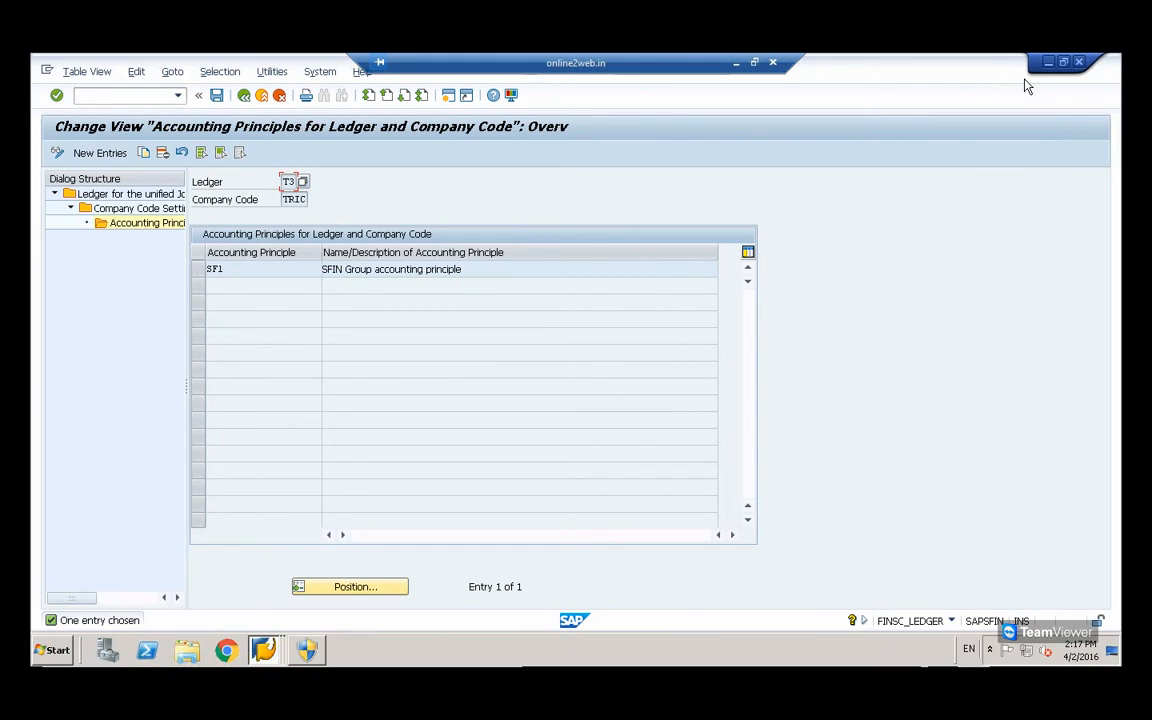
- Switch back to the depreciation areas of chart TRIC and check the target ledger group and accounting principle of area 1
{"action": "left_click", "coordinate": [1048, 64]}
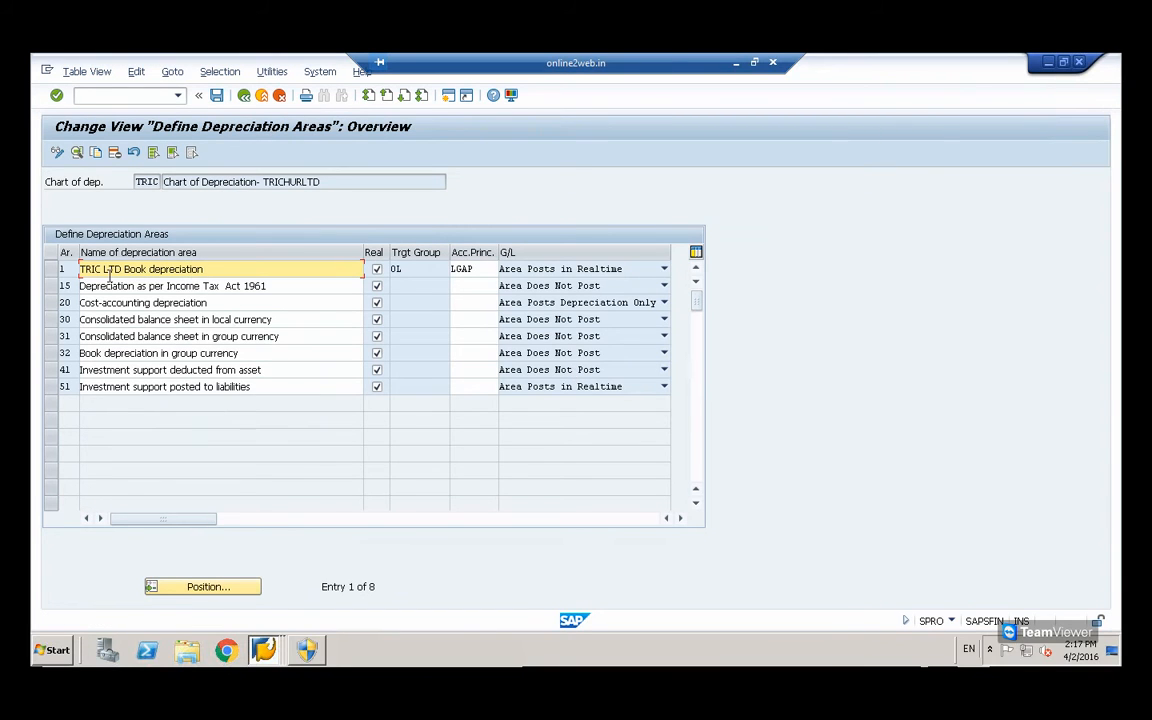
{"action": "left_click", "coordinate": [397, 269]}
{"action": "type", "text": "0L"}
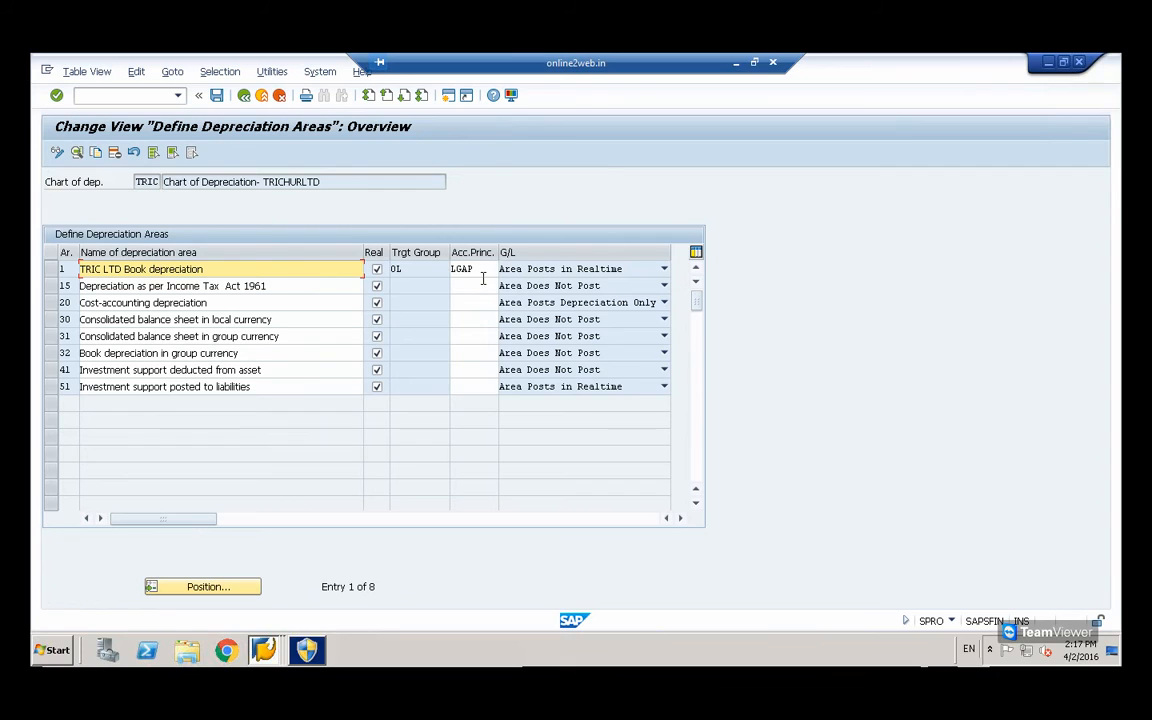
- Delete depreciation areas 20, 31, 32, 41 and 51 from chart of depreciation TRIC
{"action": "left_click", "coordinate": [58, 290]}
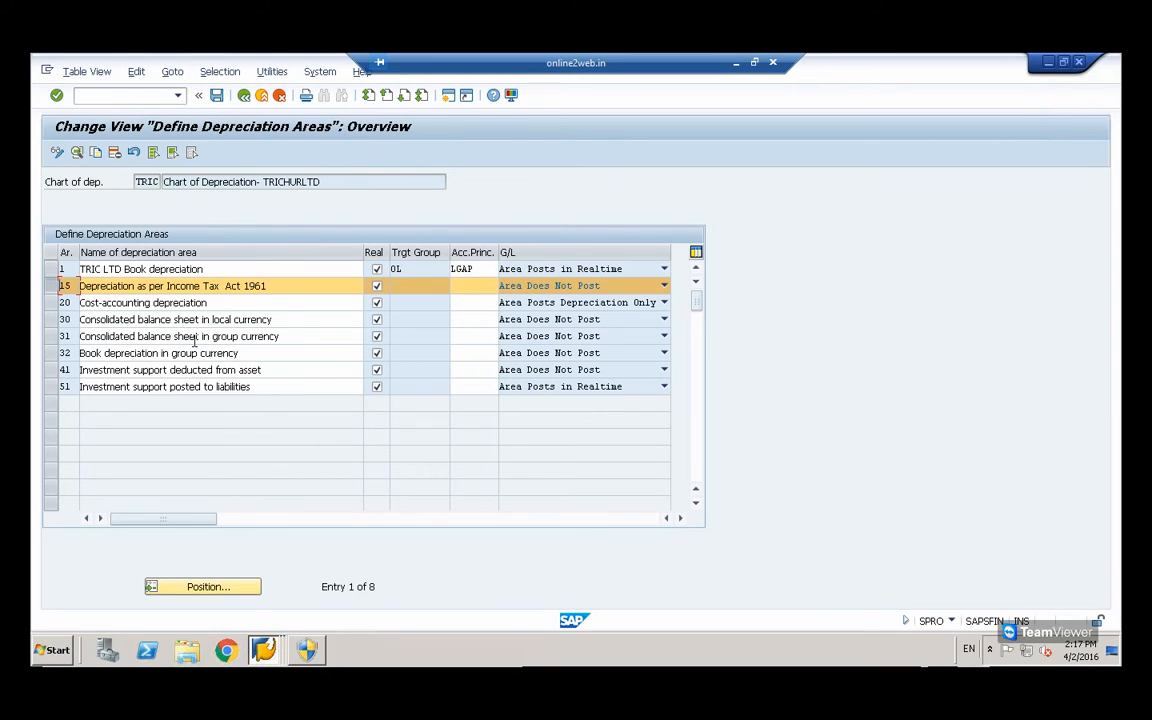
{"action": "left_click", "coordinate": [51, 320]}
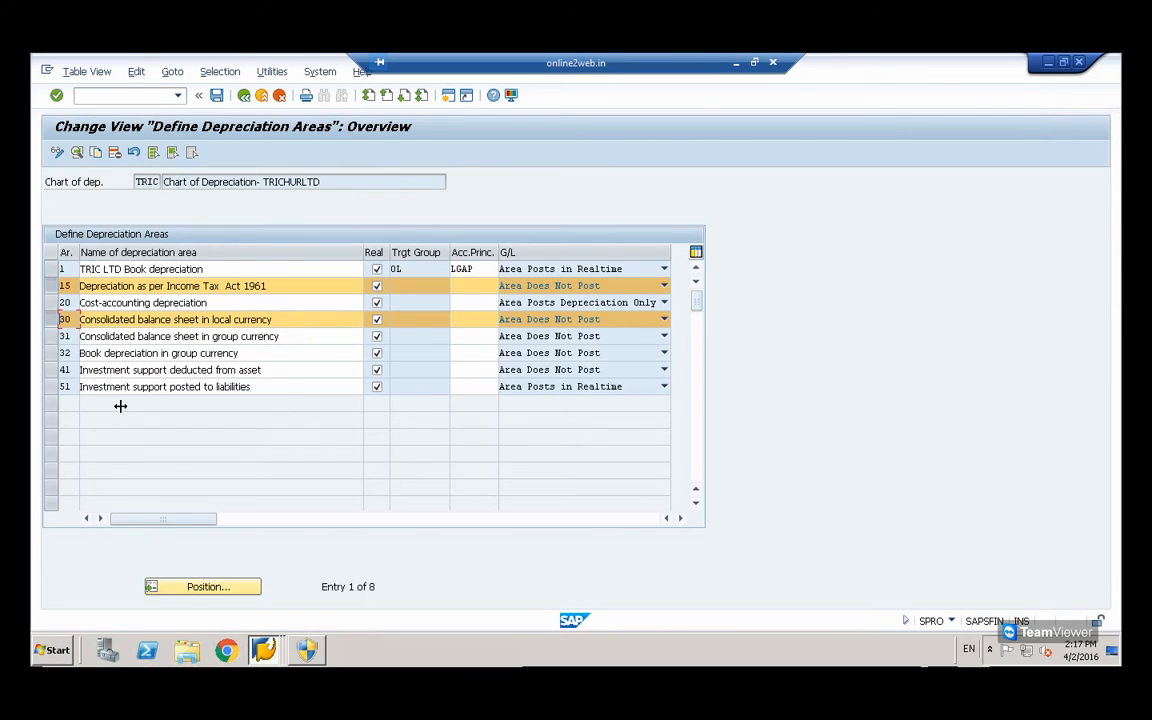
{"action": "left_click", "coordinate": [51, 302]}
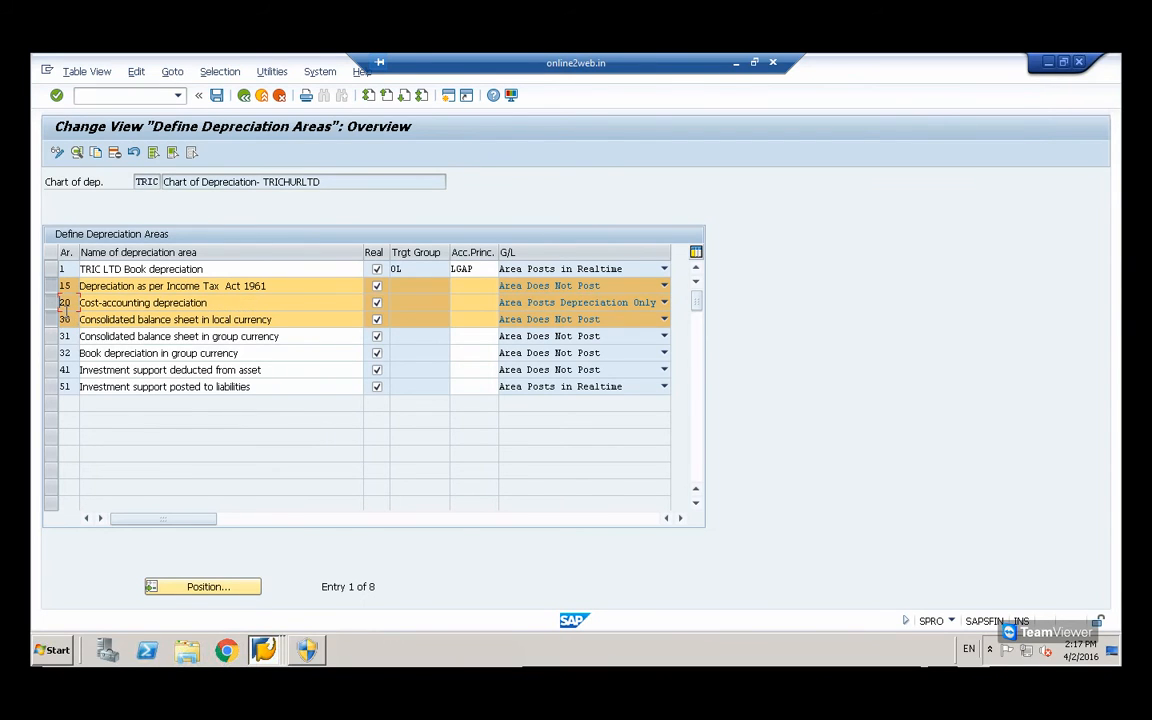
{"action": "left_click", "coordinate": [50, 286]}
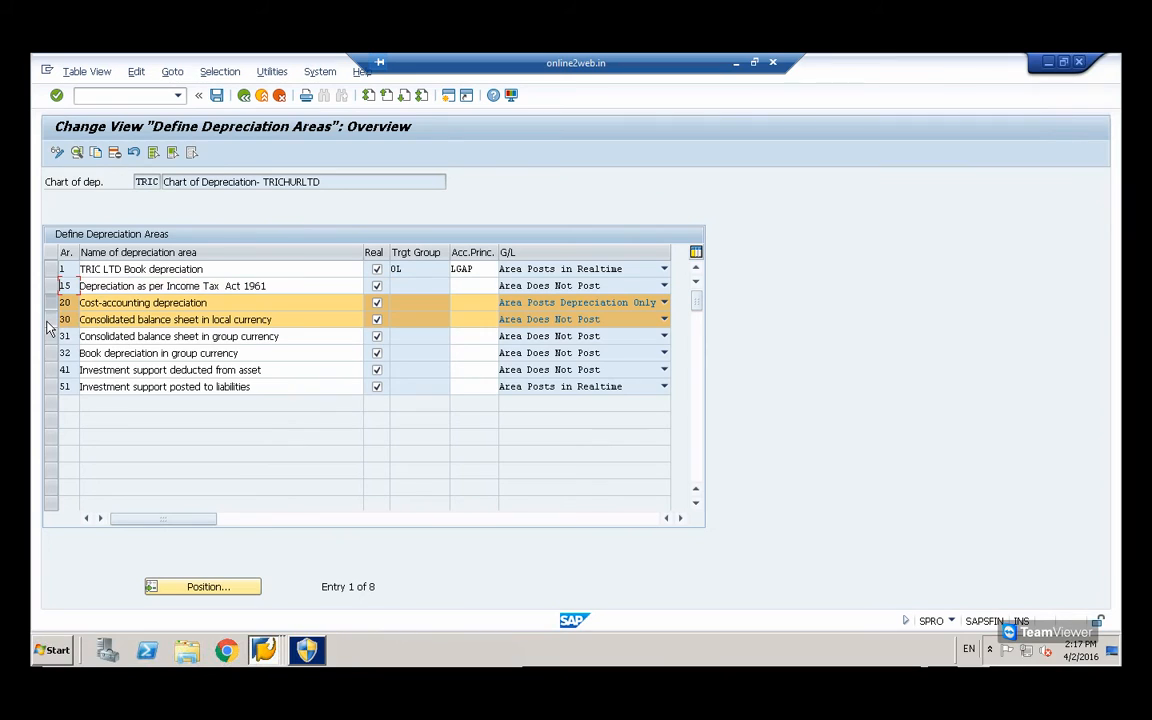
{"action": "left_click", "coordinate": [51, 319]}
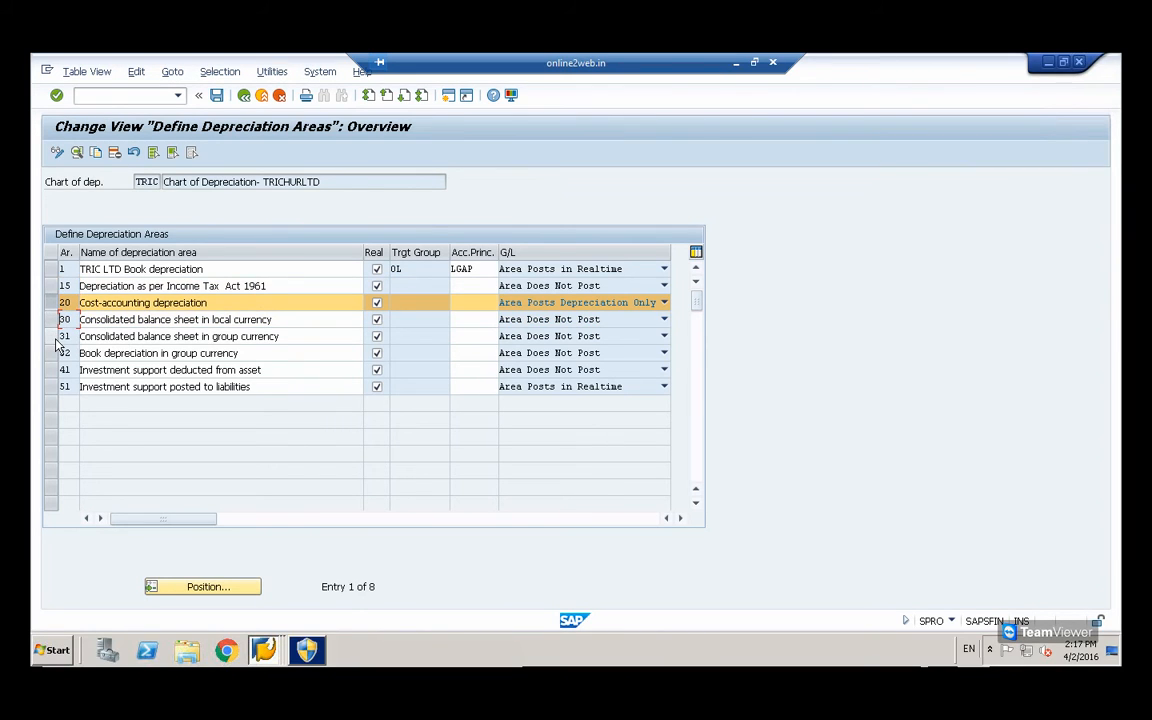
{"action": "left_click", "coordinate": [52, 337]}
{"action": "left_click", "coordinate": [52, 353]}
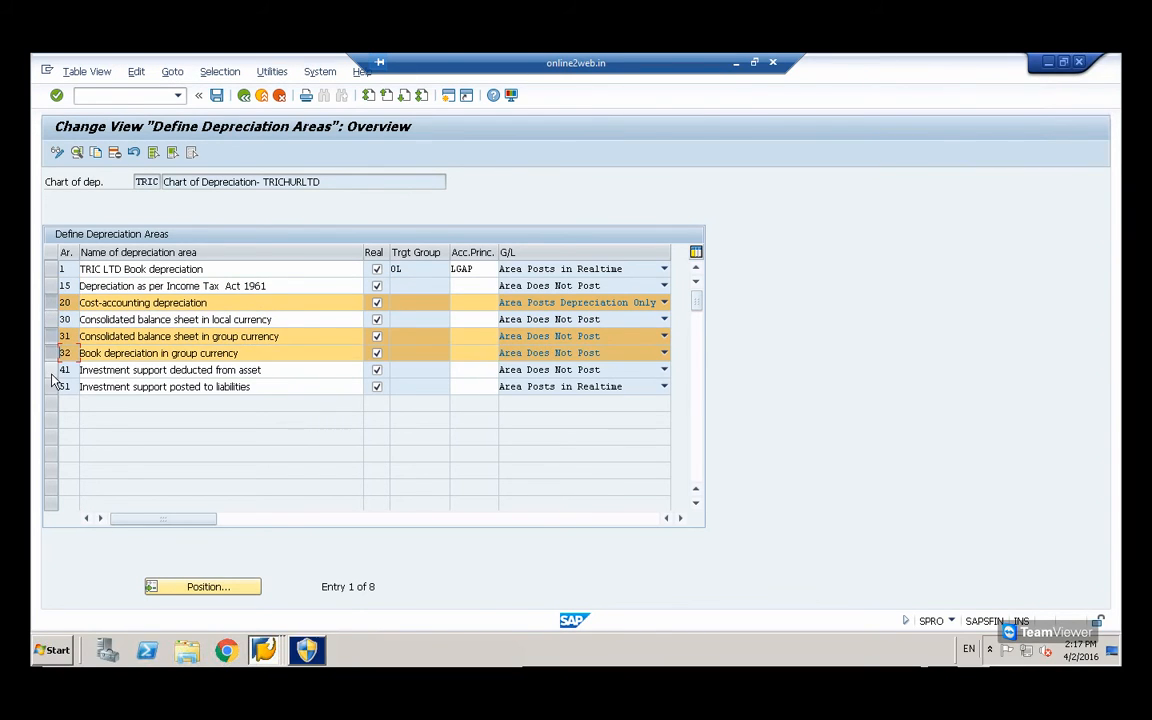
{"action": "left_click", "coordinate": [51, 370]}
{"action": "left_click", "coordinate": [51, 388]}
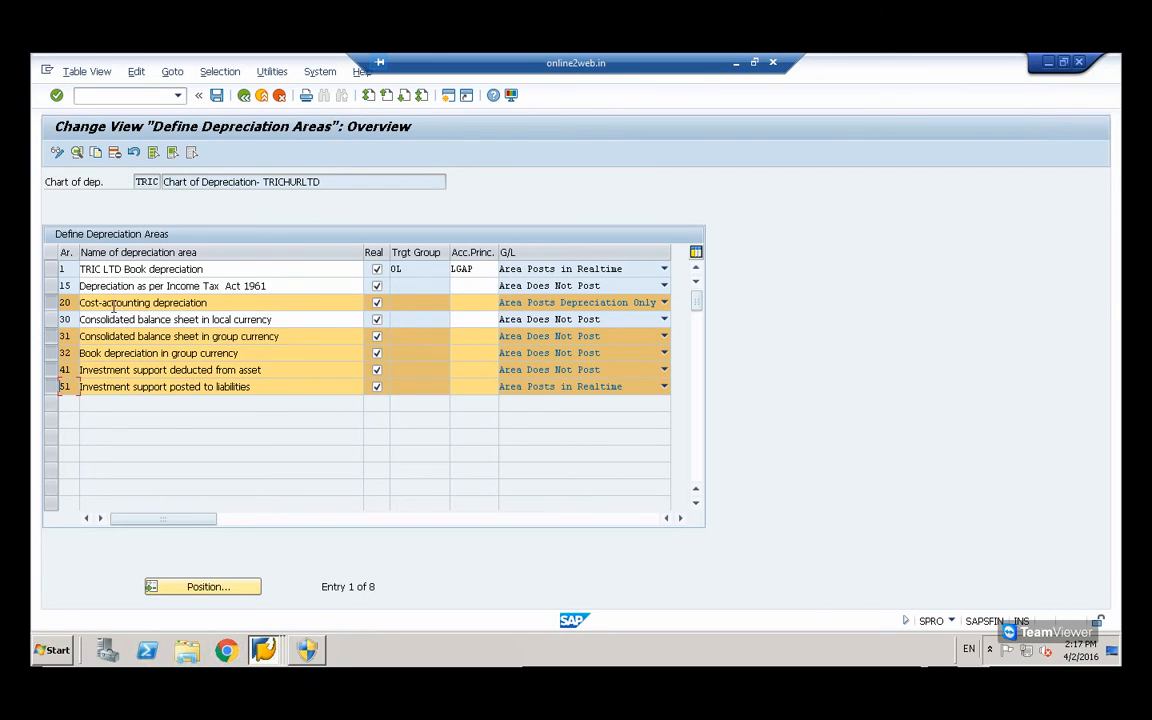
{"action": "left_click", "coordinate": [115, 154]}
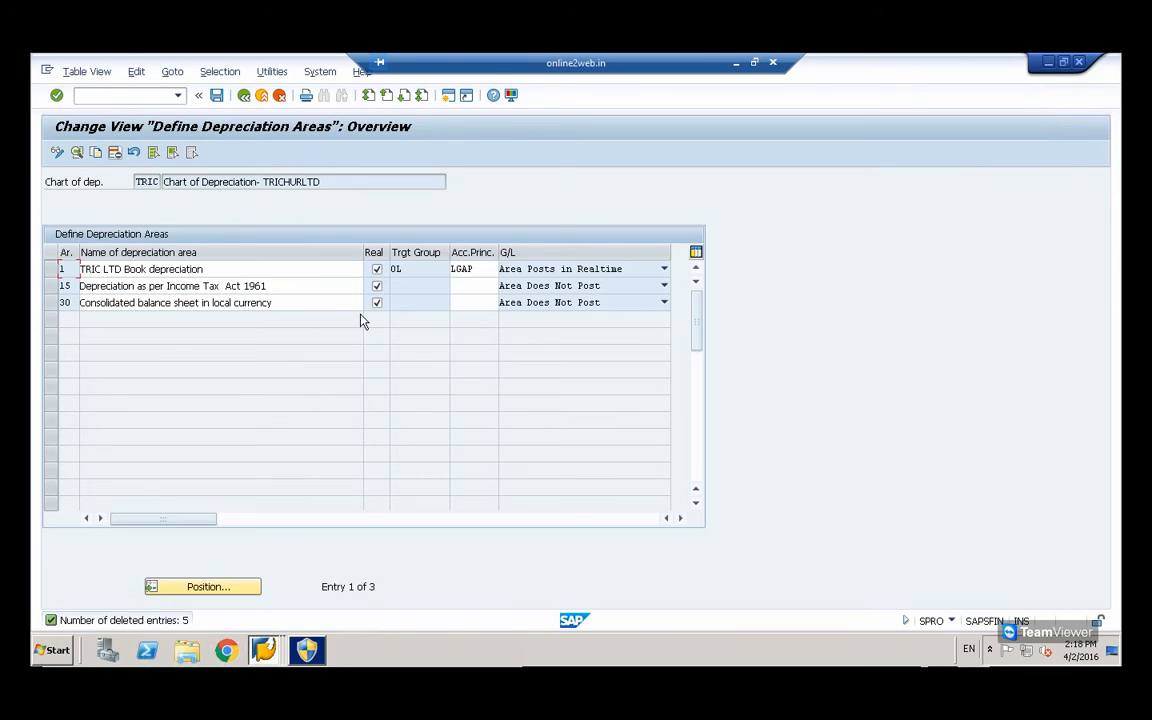
- Rename depreciation area 15 as "TRIC Ltd - Income Tax Act 1961" in its details
{"action": "double_click", "coordinate": [204, 286]}
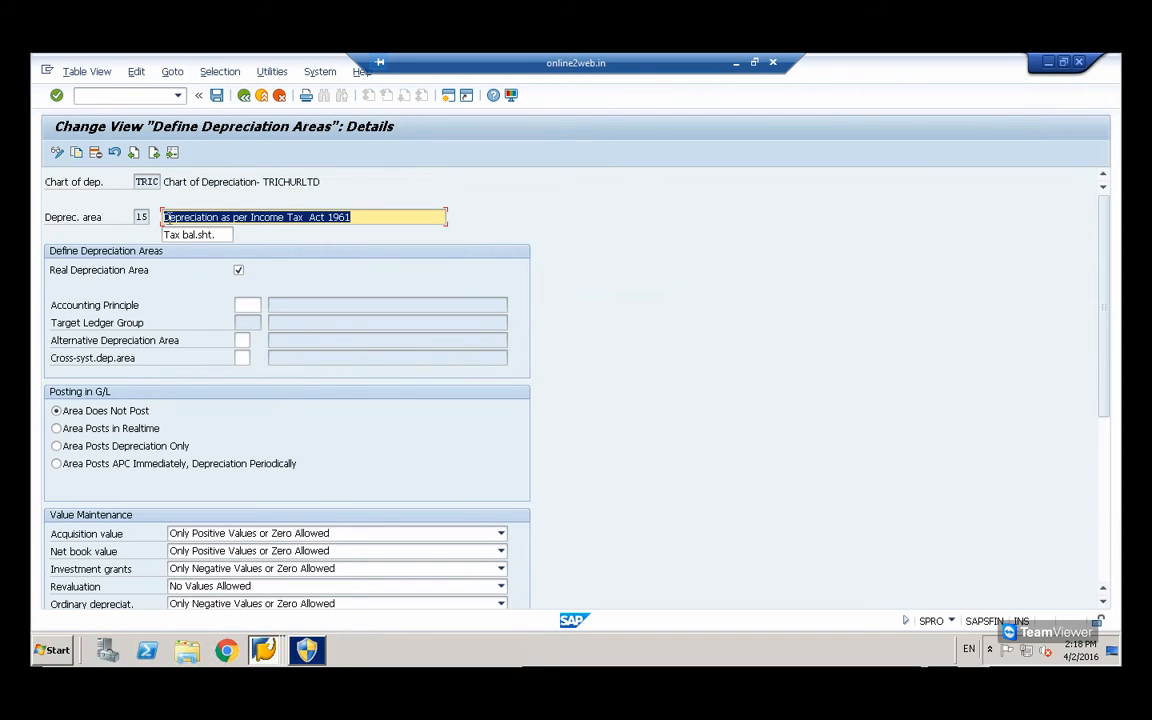
{"action": "left_click", "coordinate": [163, 217]}
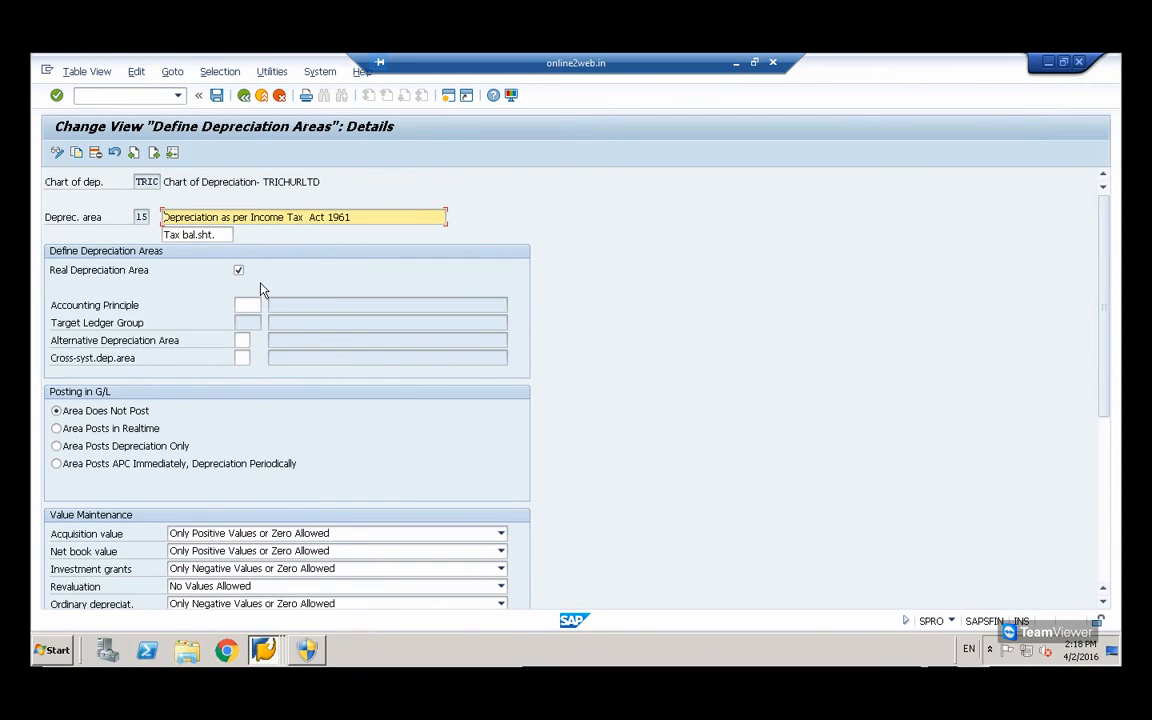
{"action": "type", "text": "TRIC"}
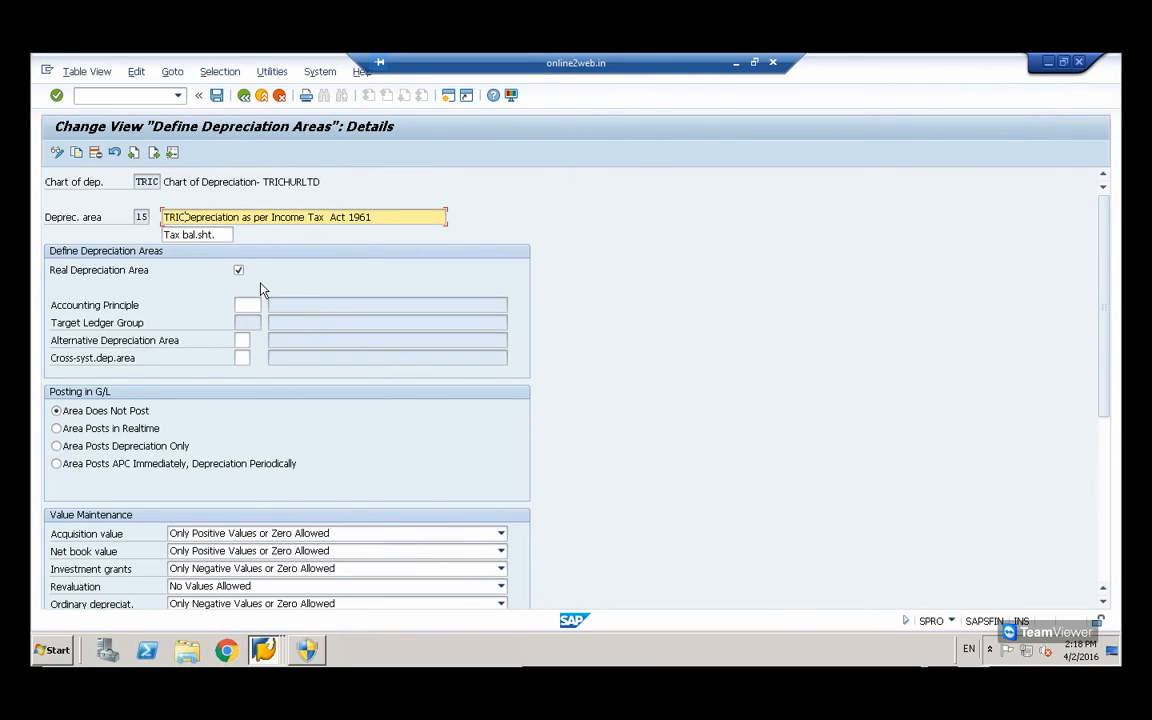
{"action": "key", "text": "Delete"}
{"action": "key", "text": "Delete"}
{"action": "key", "text": "Delete"}
{"action": "key", "text": "Delete"}
{"action": "key", "text": "Delete"}
{"action": "key", "text": "Delete"}
{"action": "key", "text": "Delete"}
{"action": "key", "text": "Delete"}
{"action": "key", "text": "Delete"}
{"action": "key", "text": "Delete"}
{"action": "key", "text": "Delete"}
{"action": "key", "text": "Delete"}
{"action": "key", "text": "Delete"}
{"action": "key", "text": "Delete"}
{"action": "key", "text": "Delete"}
{"action": "key", "text": "Delete"}
{"action": "key", "text": "Delete"}
{"action": "key", "text": "Delete"}
{"action": "key", "text": "Delete"}
{"action": "key", "text": "Delete"}
{"action": "key", "text": "Delete"}
{"action": "key", "text": "Delete"}
{"action": "type", "text": "Ltd"}
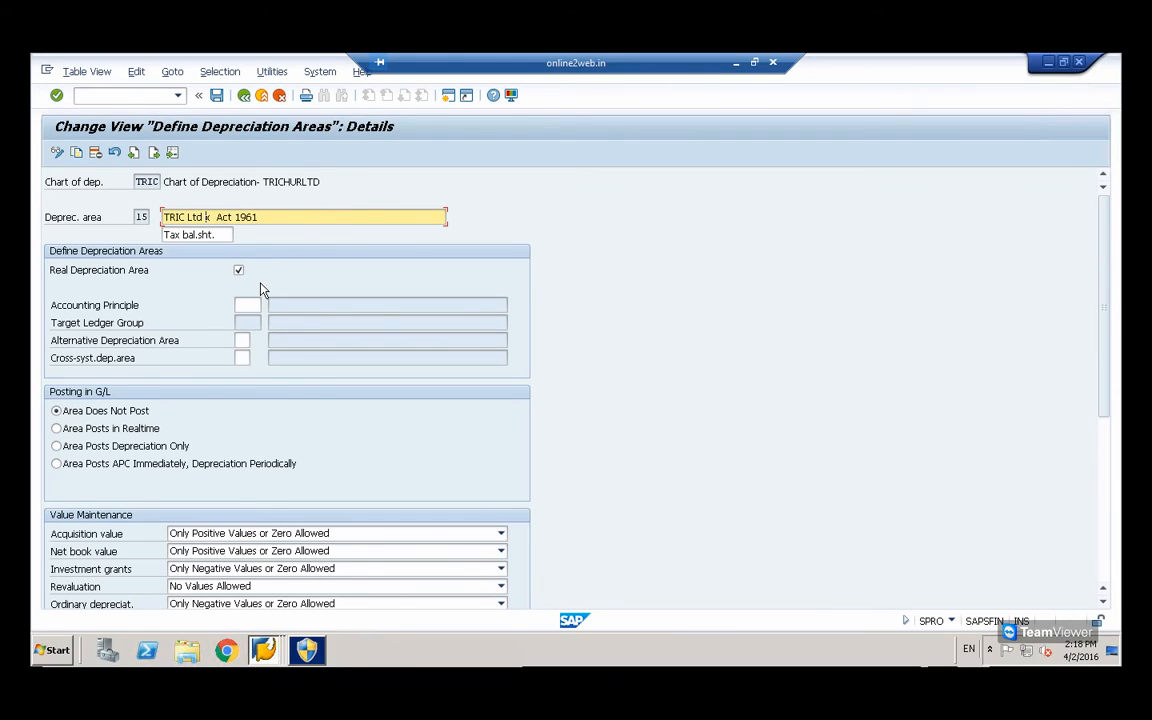
{"action": "type", "text": " - Inc"}
{"action": "type", "text": "ome Ta"}
{"action": "type", "text": "x"}
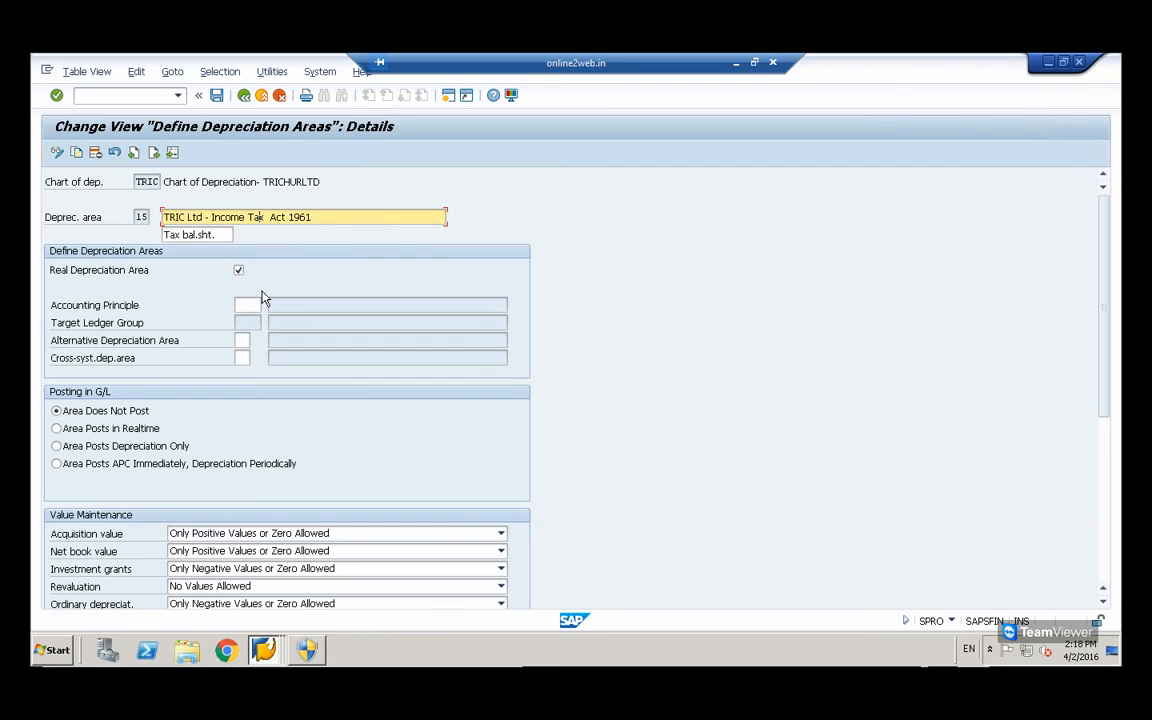
- Choose INAS, Indian accounting standards for PK01, as the accounting principle of depreciation area 15
{"action": "left_click", "coordinate": [249, 304]}
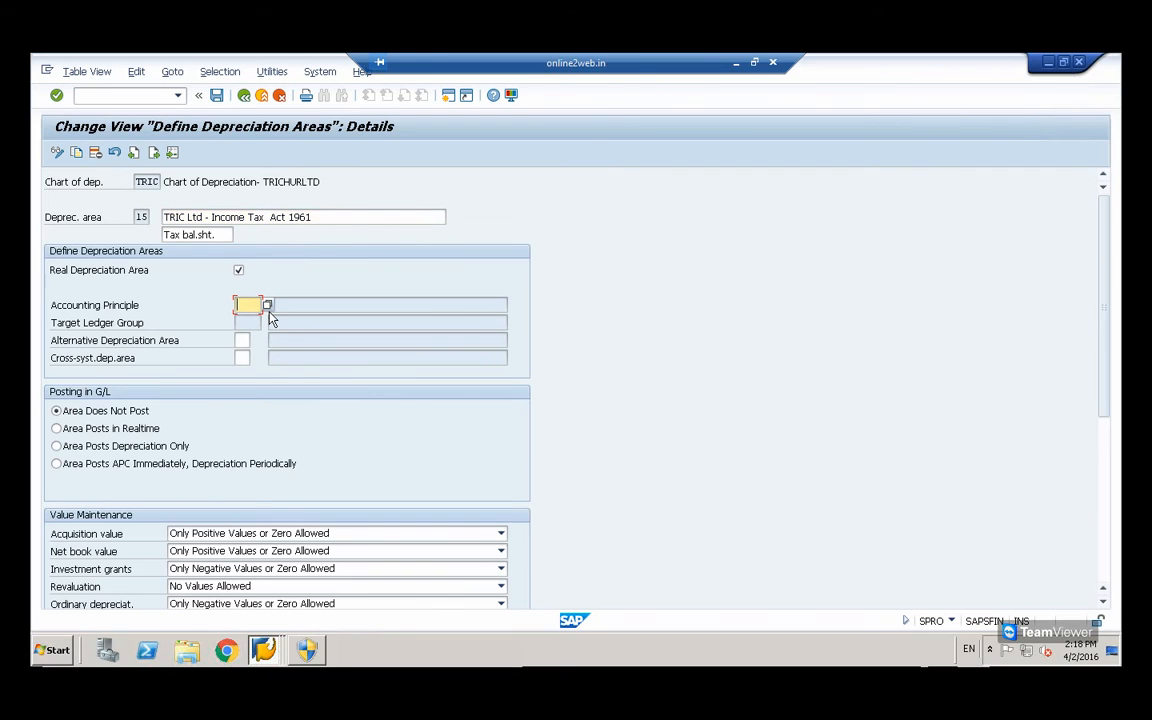
{"action": "left_click", "coordinate": [268, 306]}
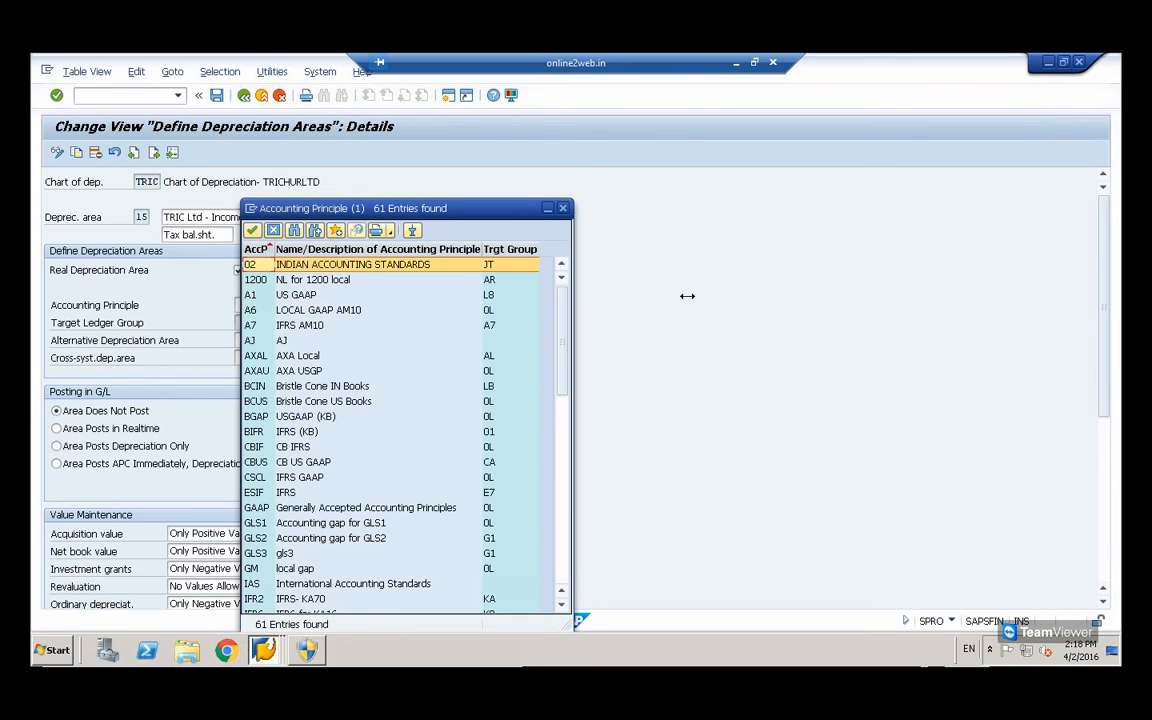
{"action": "left_click_drag", "start_coordinate": [500, 211], "coordinate": [503, 164]}
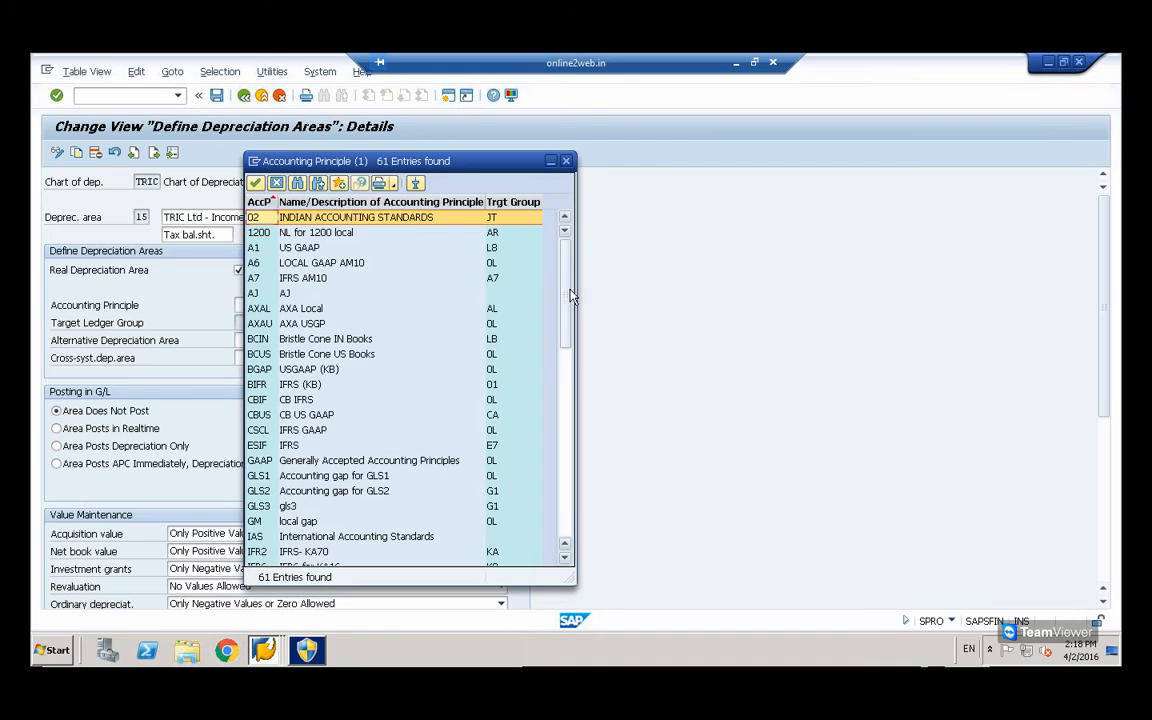
{"action": "left_click_drag", "start_coordinate": [568, 320], "coordinate": [562, 500]}
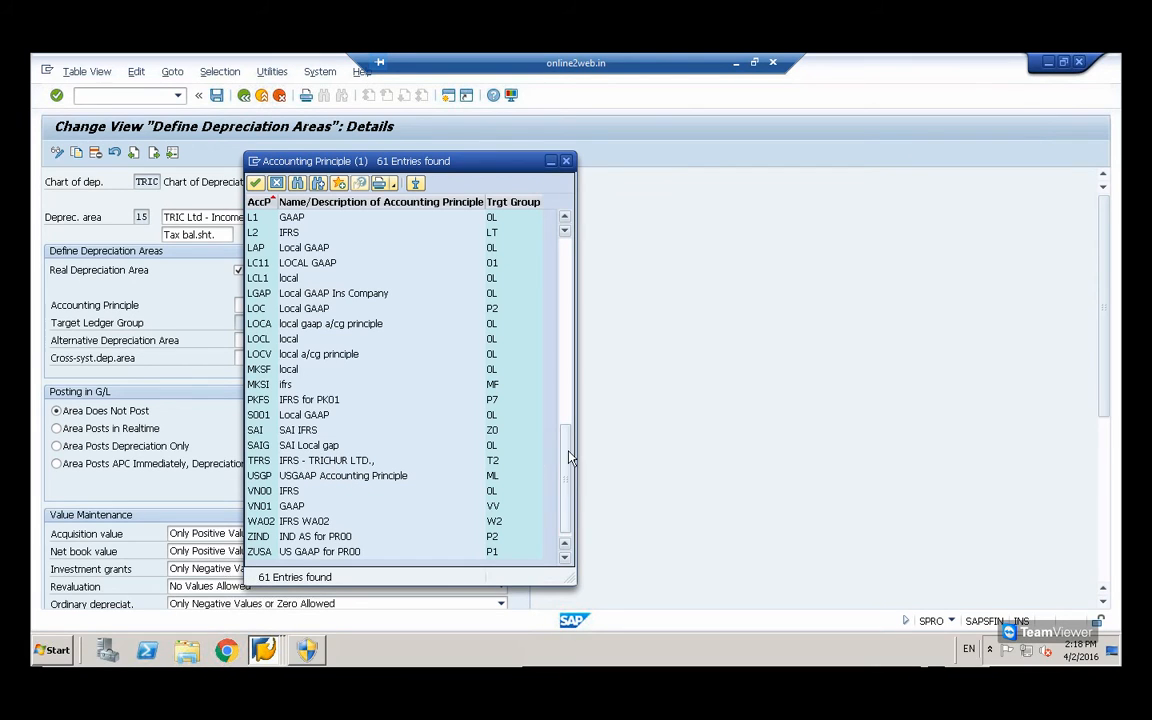
{"action": "scroll", "coordinate": [566, 450], "scroll_direction": "up", "scroll_amount": 4}
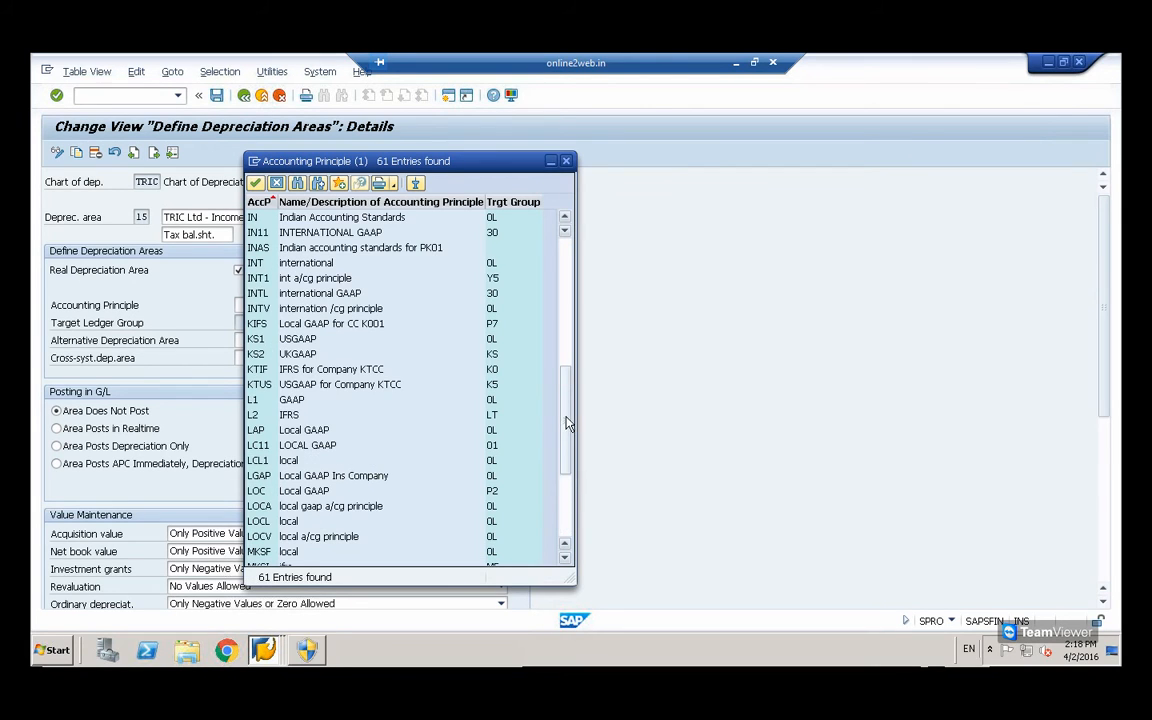
{"action": "left_click", "coordinate": [348, 248]}
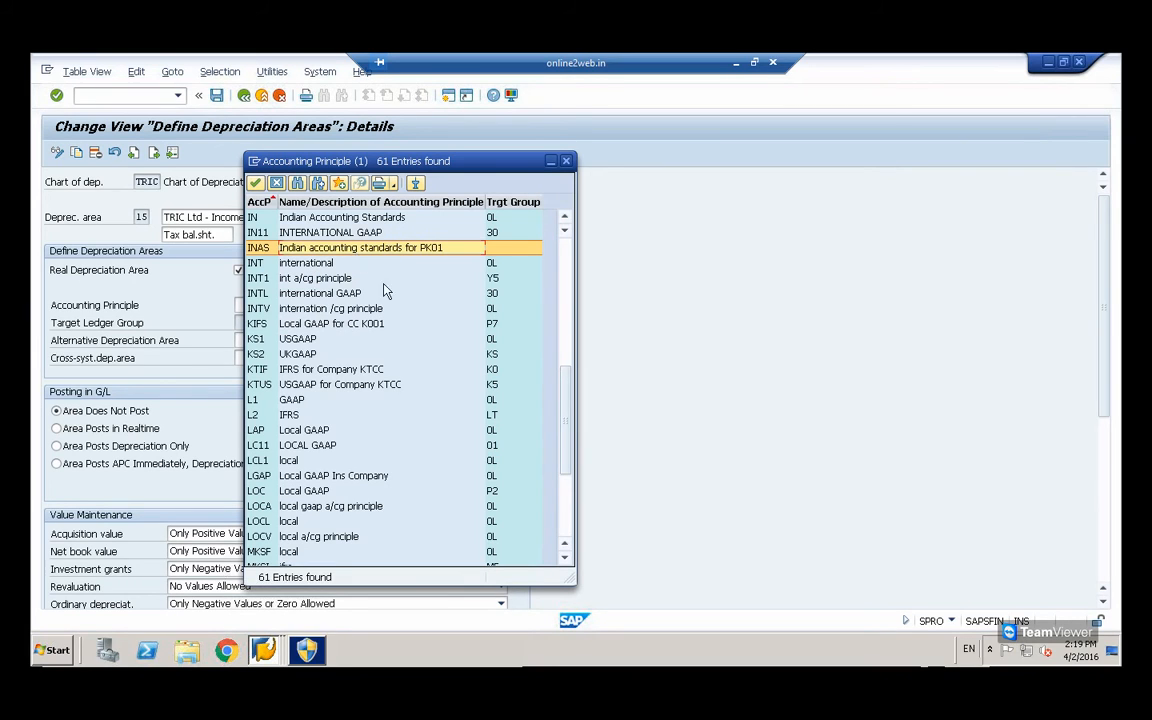
{"action": "left_click", "coordinate": [255, 183]}
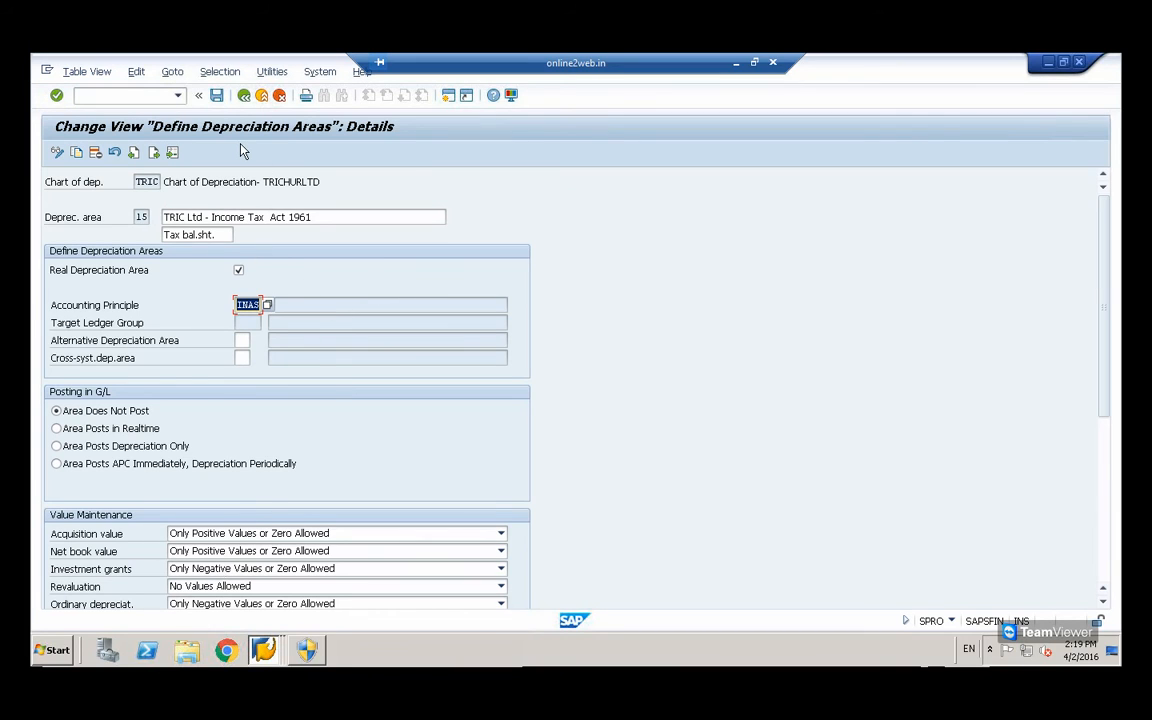
- Replace the accounting principle of depreciation area 15 with LCL1 from the value list
{"action": "left_click", "coordinate": [267, 306]}
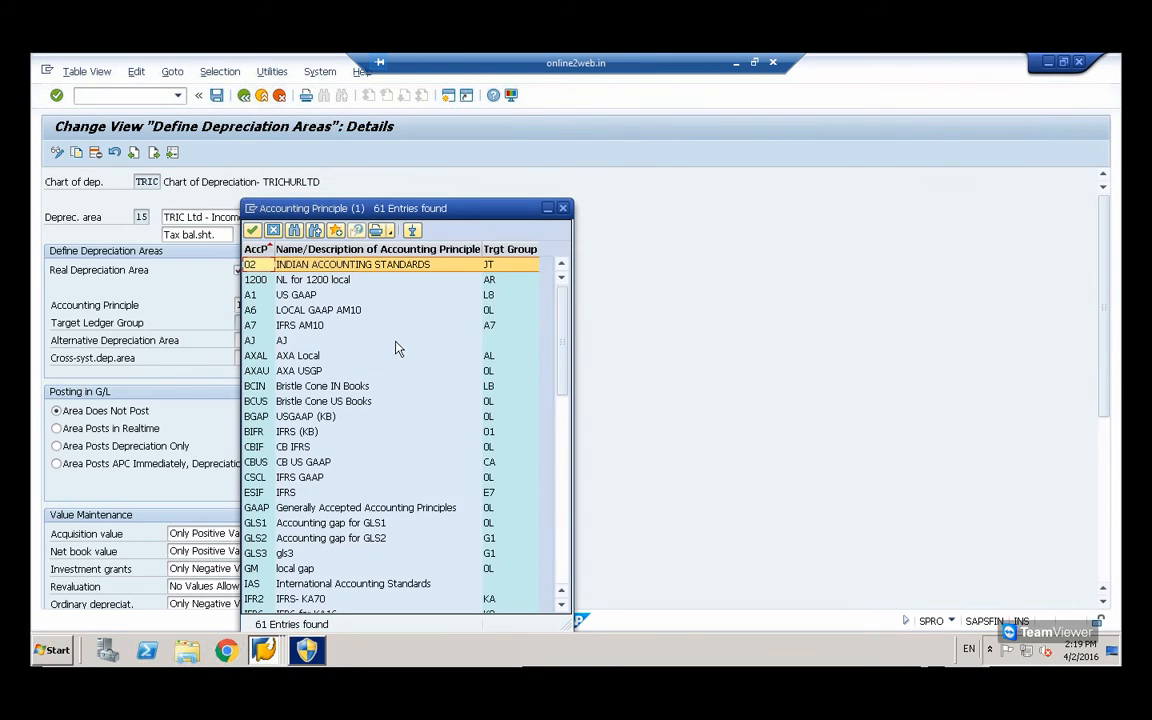
{"action": "left_click_drag", "start_coordinate": [562, 389], "coordinate": [556, 555]}
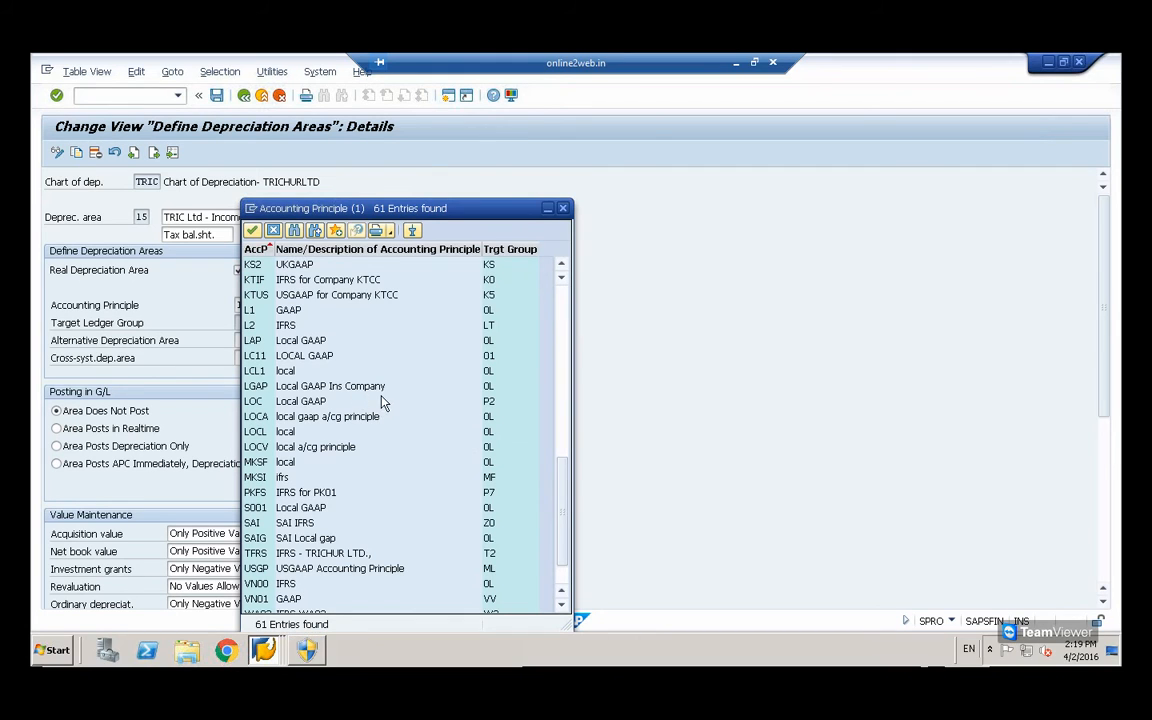
{"action": "left_click", "coordinate": [296, 371]}
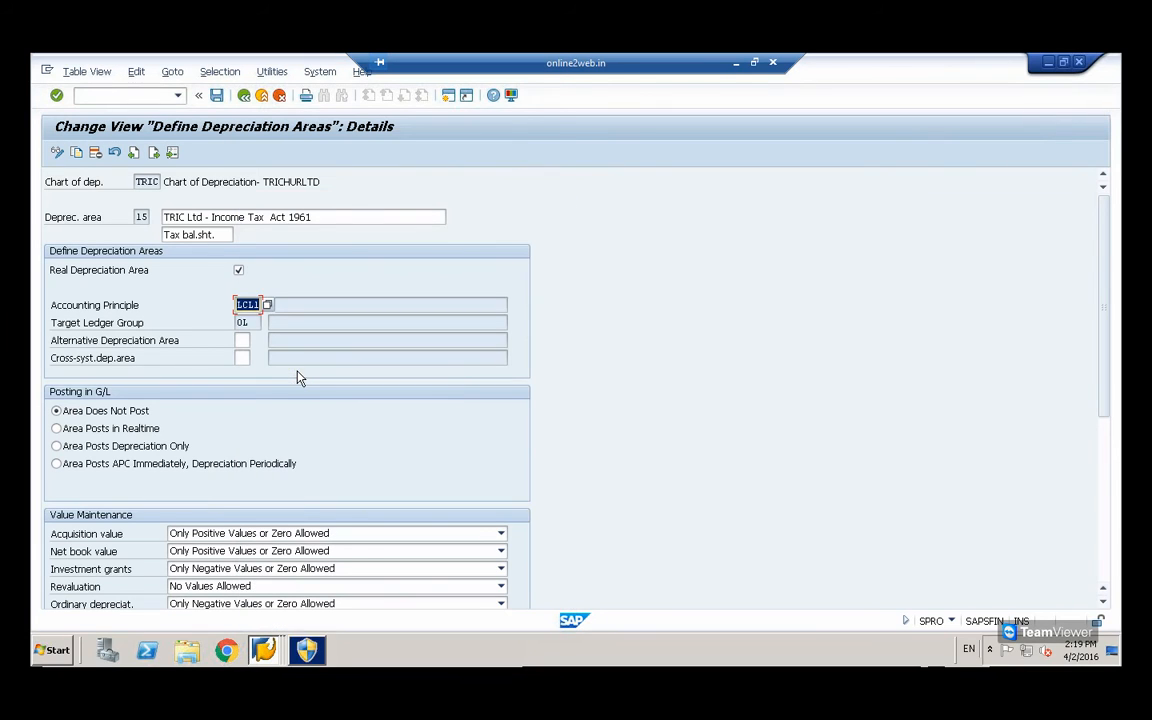
- Change the accounting principle of depreciation area 15 to GLS1, Accounting gap for GLS1
{"action": "left_click", "coordinate": [264, 306]}
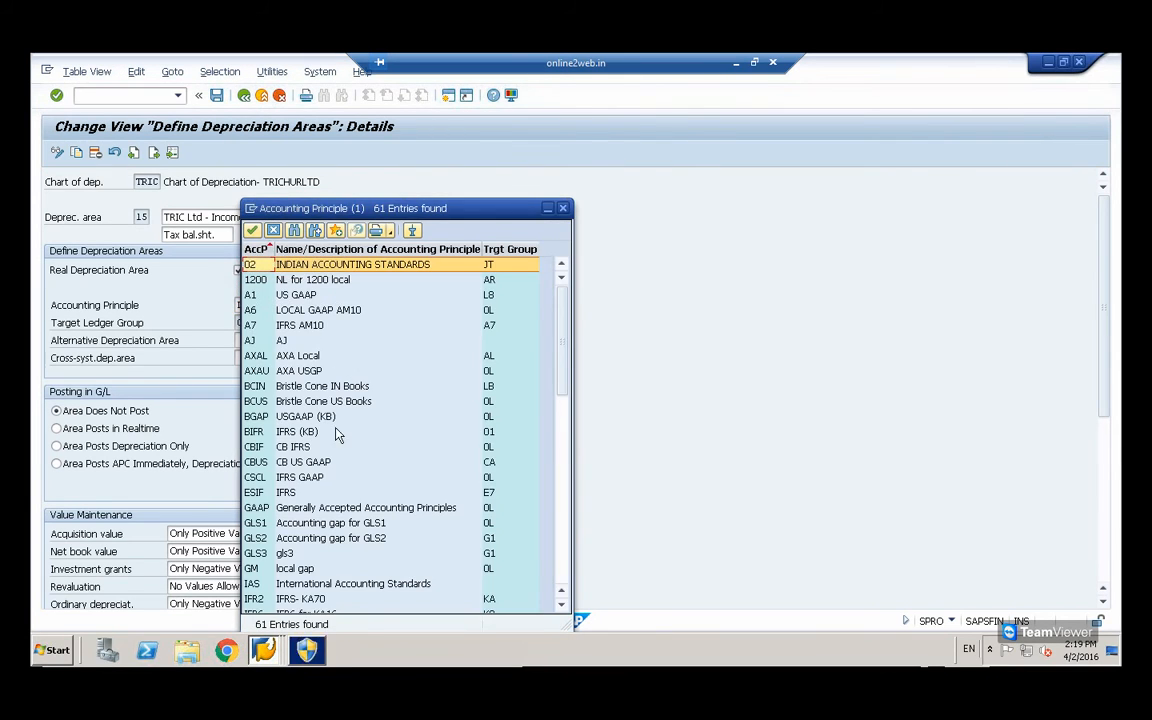
{"action": "scroll", "coordinate": [430, 482], "scroll_direction": "down", "scroll_amount": 1}
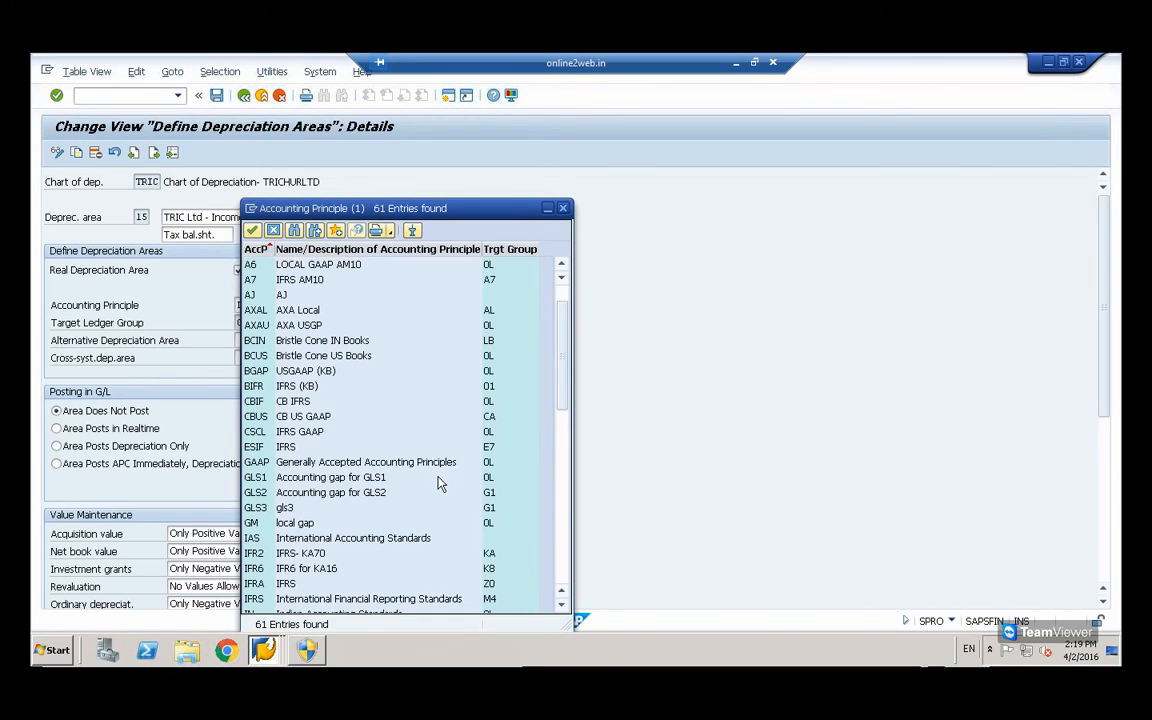
{"action": "double_click", "coordinate": [359, 479]}
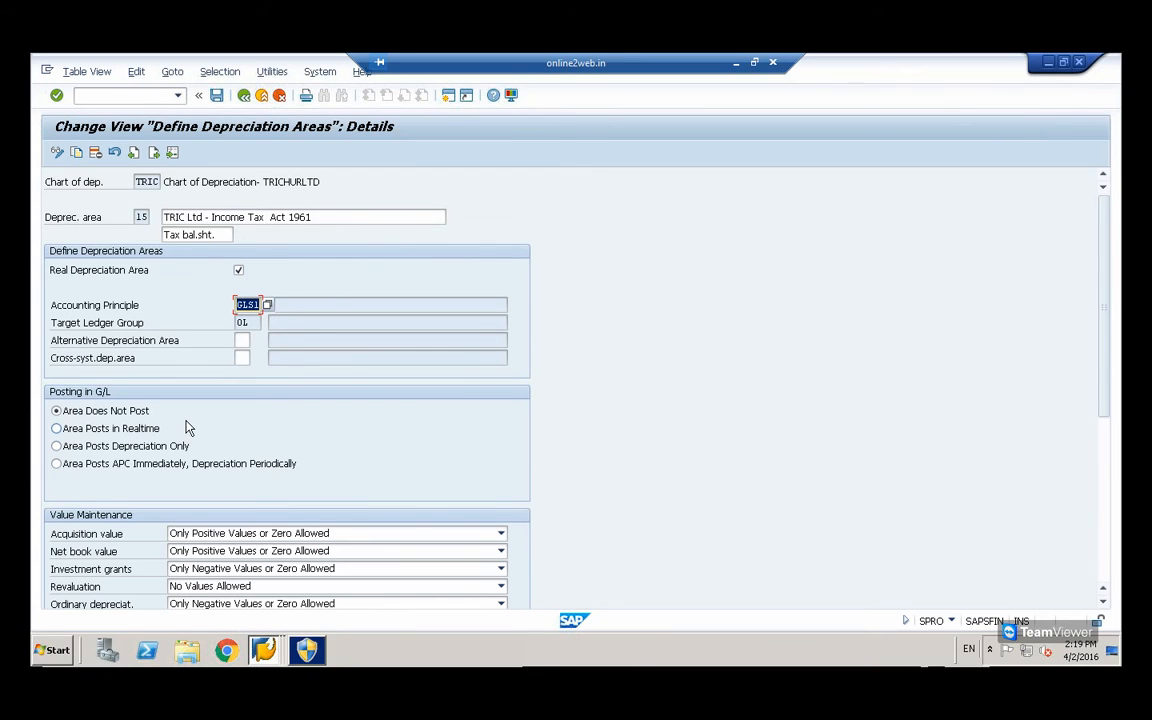
- Assign accounting principle TFRS to depreciation area 30, put "TRIC" before its name, and return to the overview of areas
{"action": "left_click", "coordinate": [244, 96]}
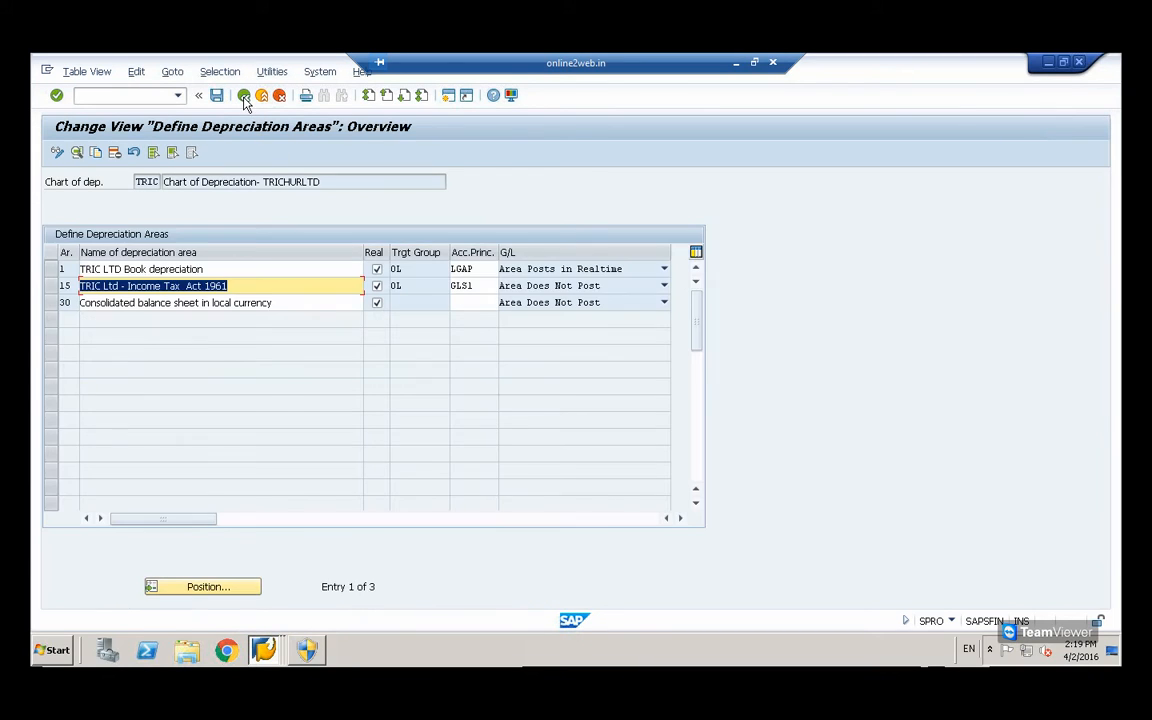
{"action": "double_click", "coordinate": [125, 303]}
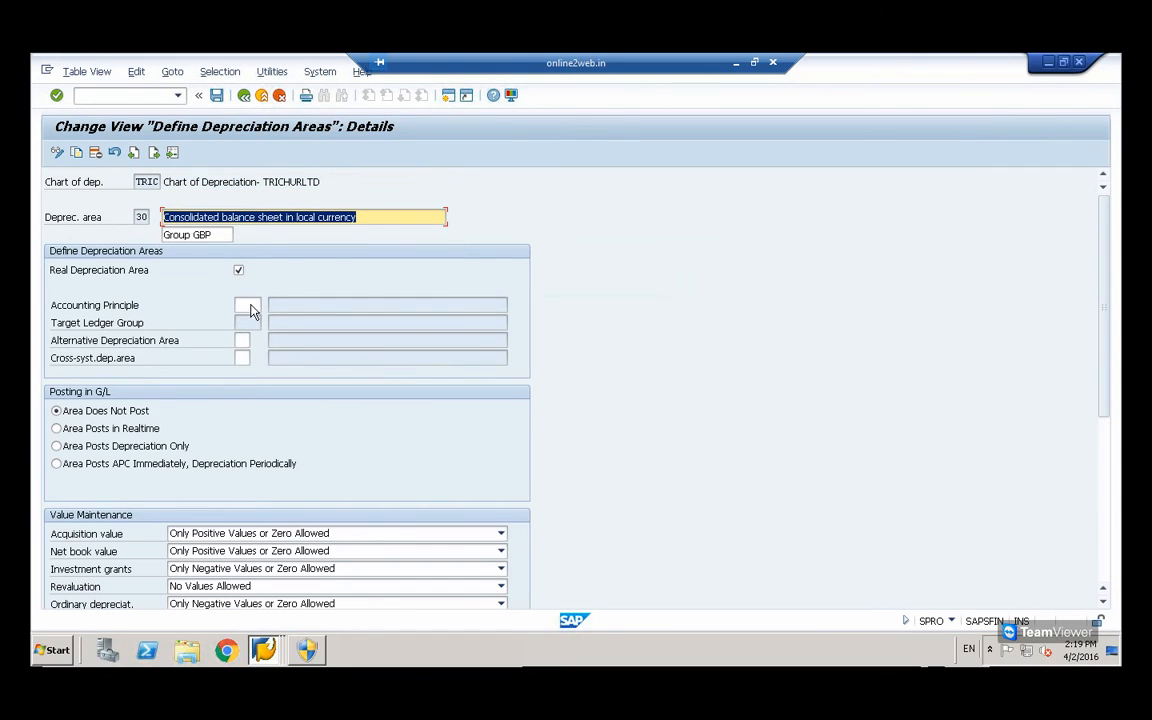
{"action": "left_click", "coordinate": [247, 305]}
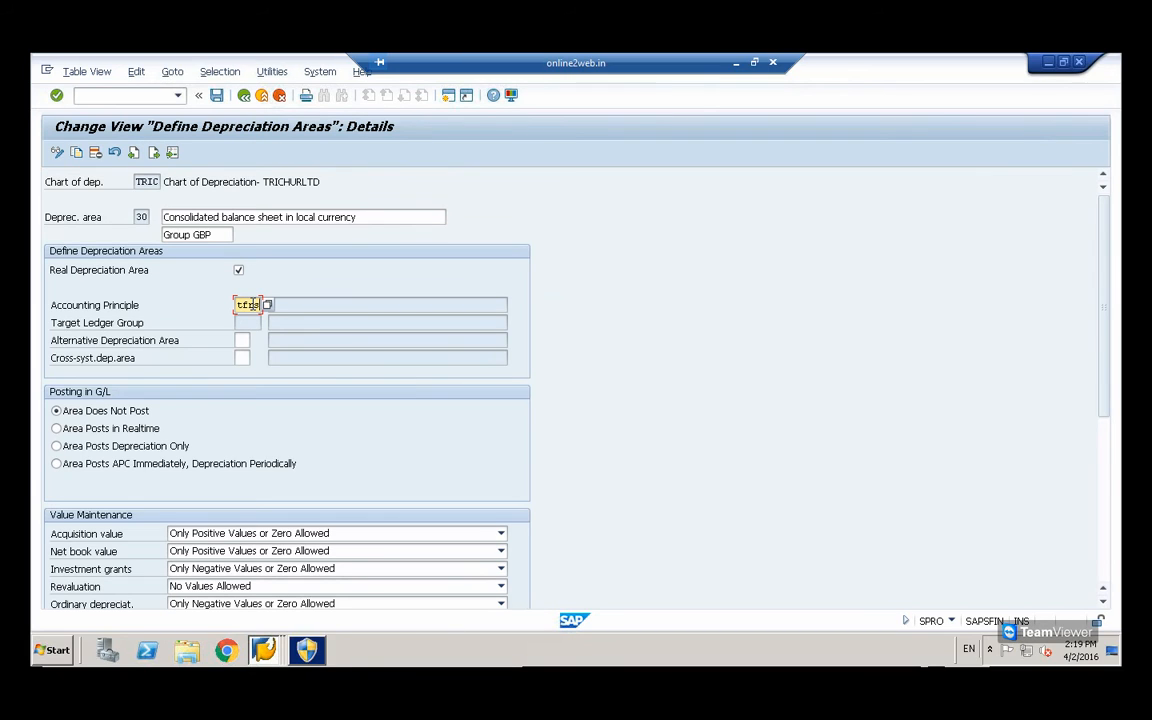
{"action": "left_click", "coordinate": [163, 216]}
{"action": "type", "text": "TRIC"}
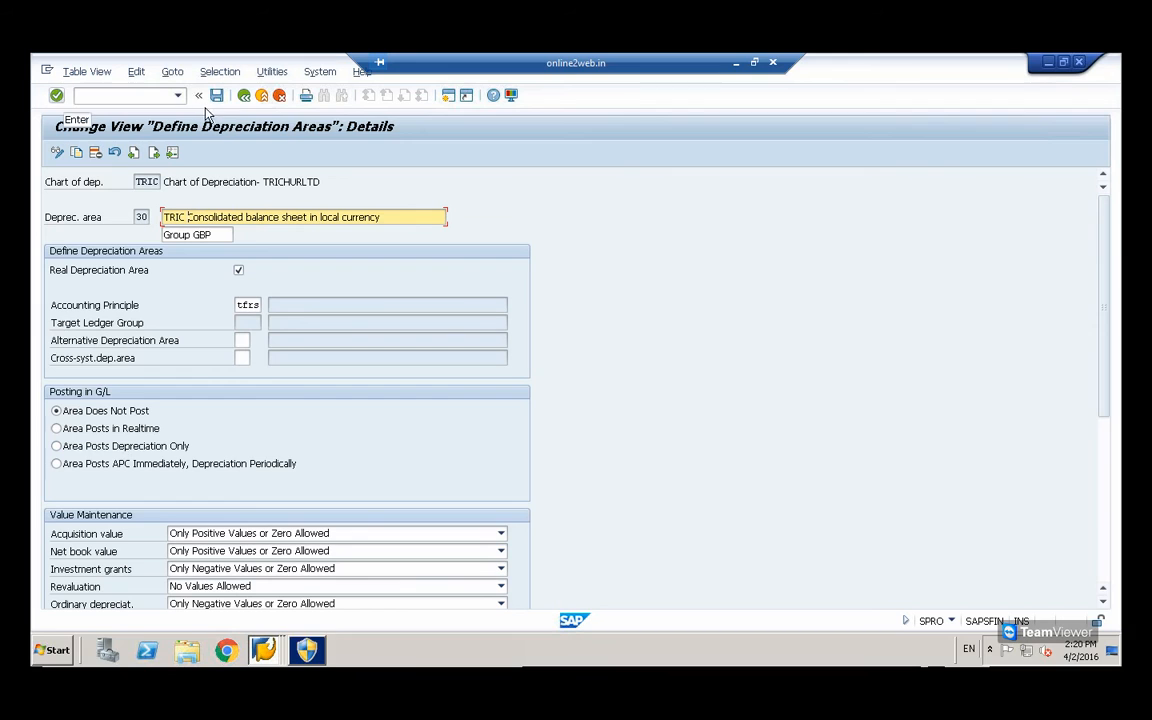
{"action": "left_click", "coordinate": [244, 97]}
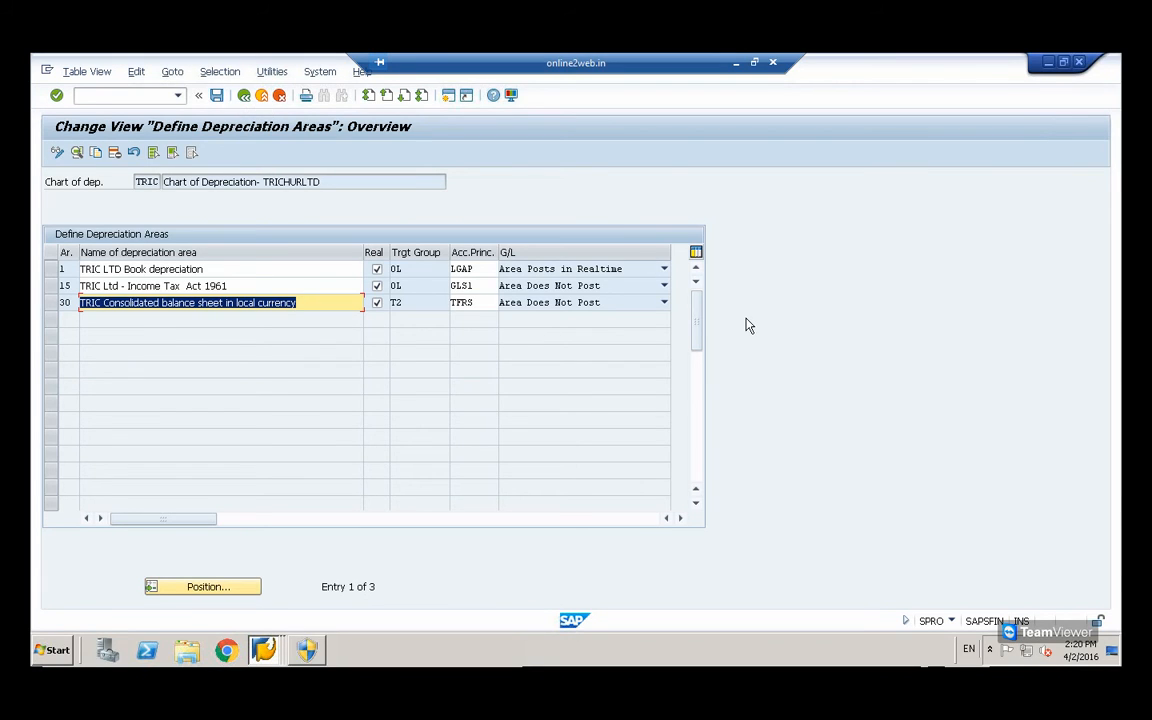
- Try to save the changed depreciation areas of chart TRIC
{"action": "scroll", "coordinate": [749, 326], "scroll_direction": "down", "scroll_amount": 2}
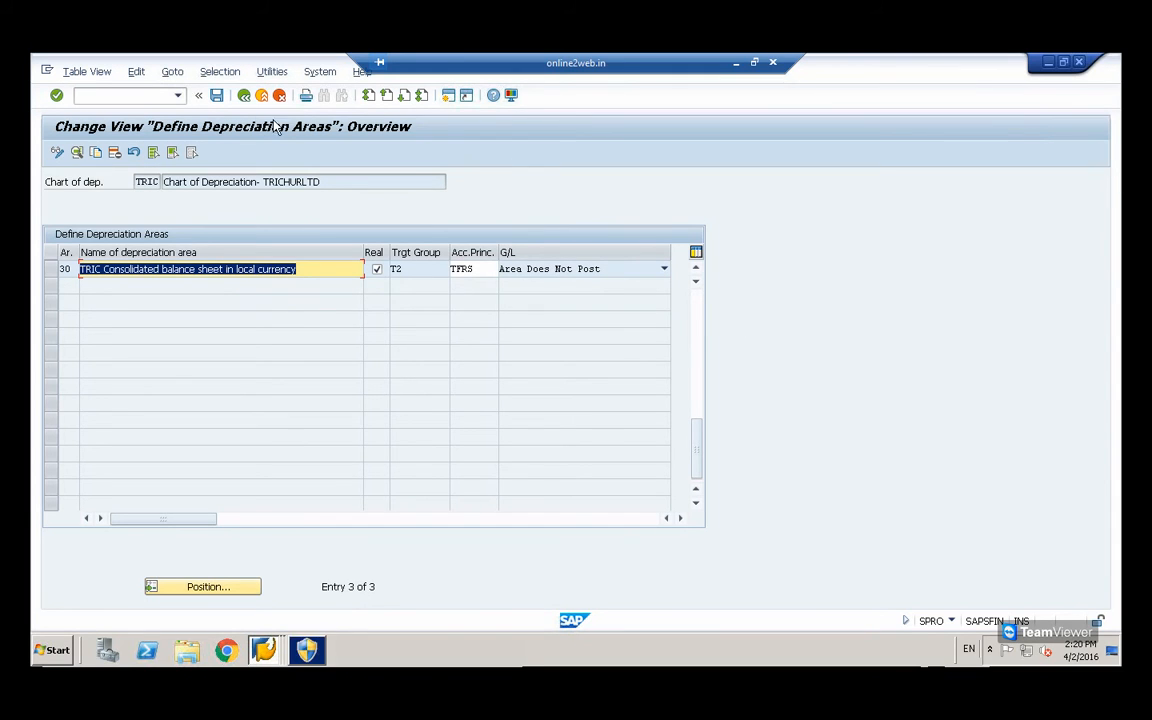
{"action": "left_click", "coordinate": [216, 95]}
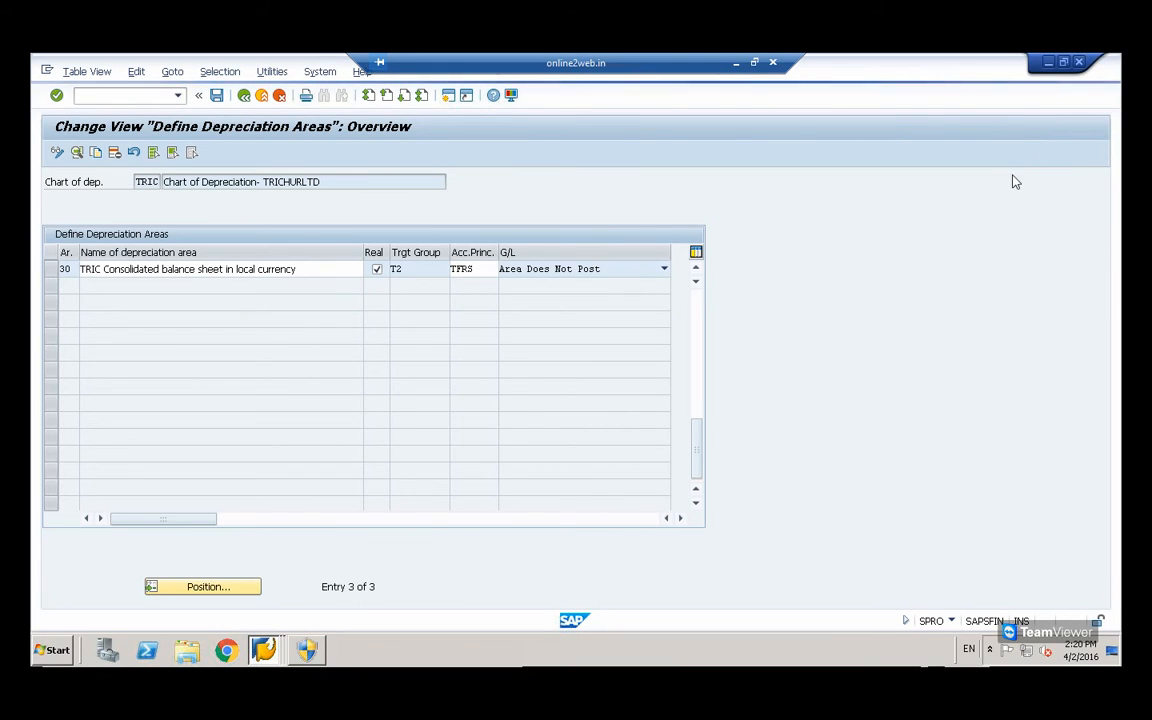
{"action": "left_click", "coordinate": [1062, 66]}
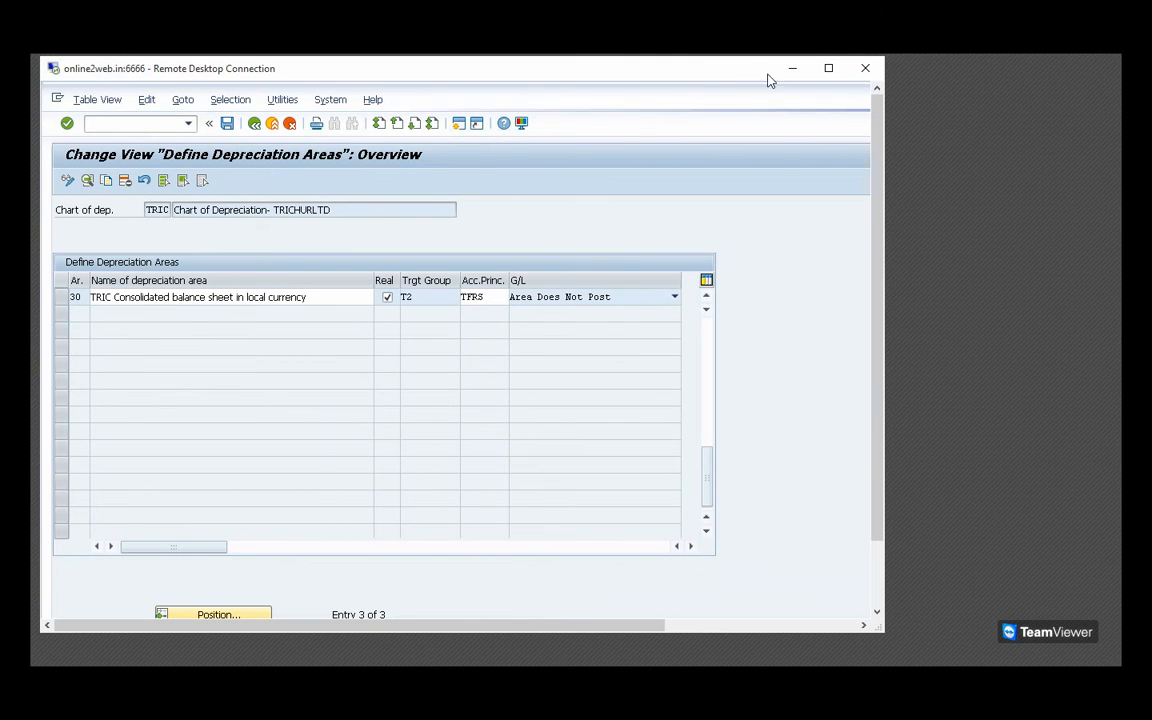
{"action": "left_click", "coordinate": [828, 68]}
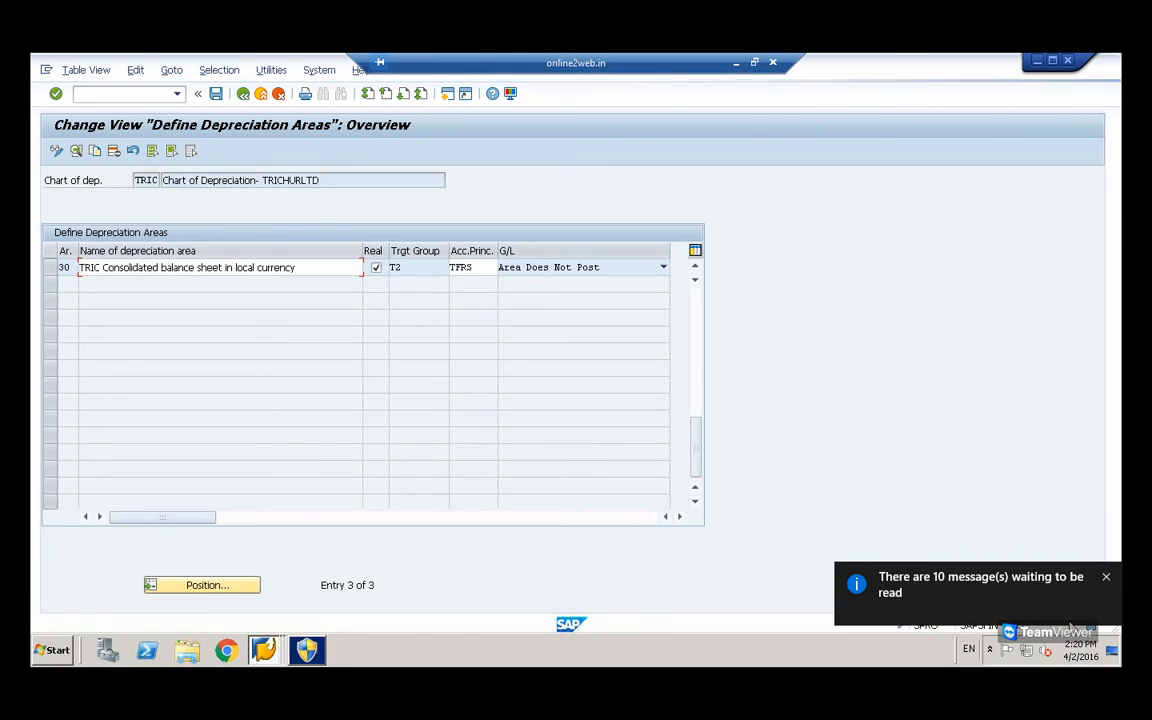
{"action": "left_click", "coordinate": [1106, 577]}
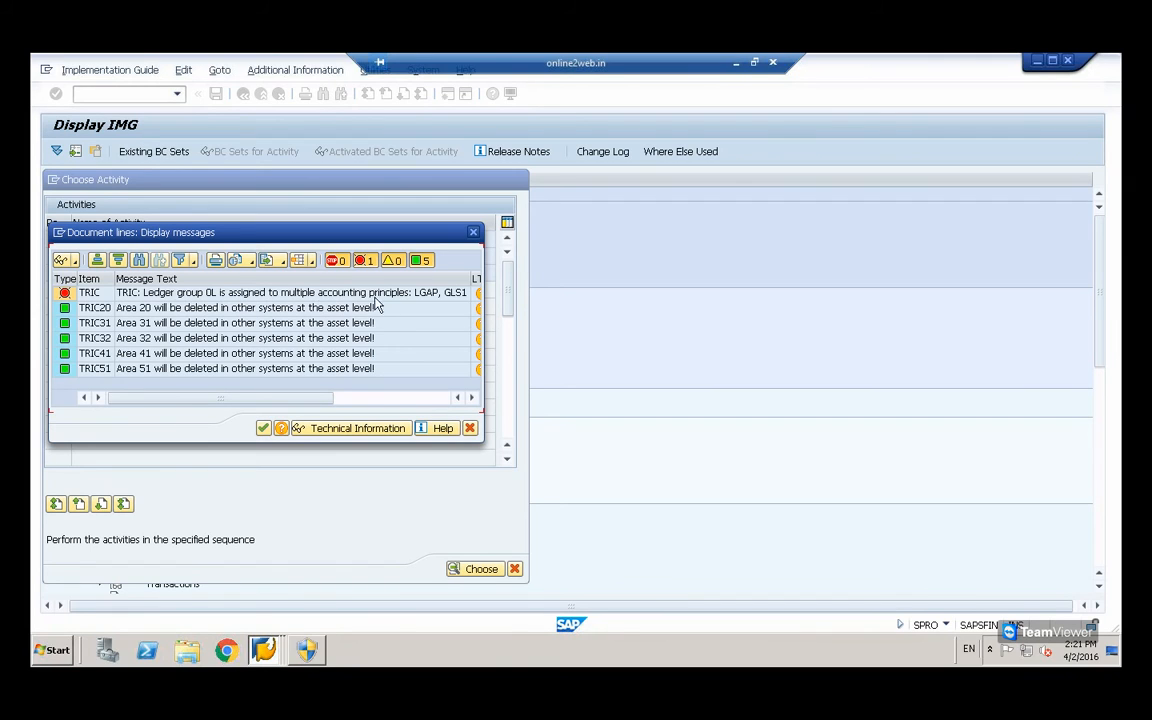
- Read the long text of the TRIC ledger group error, close the message list and return to the depreciation areas
{"action": "left_click", "coordinate": [471, 397]}
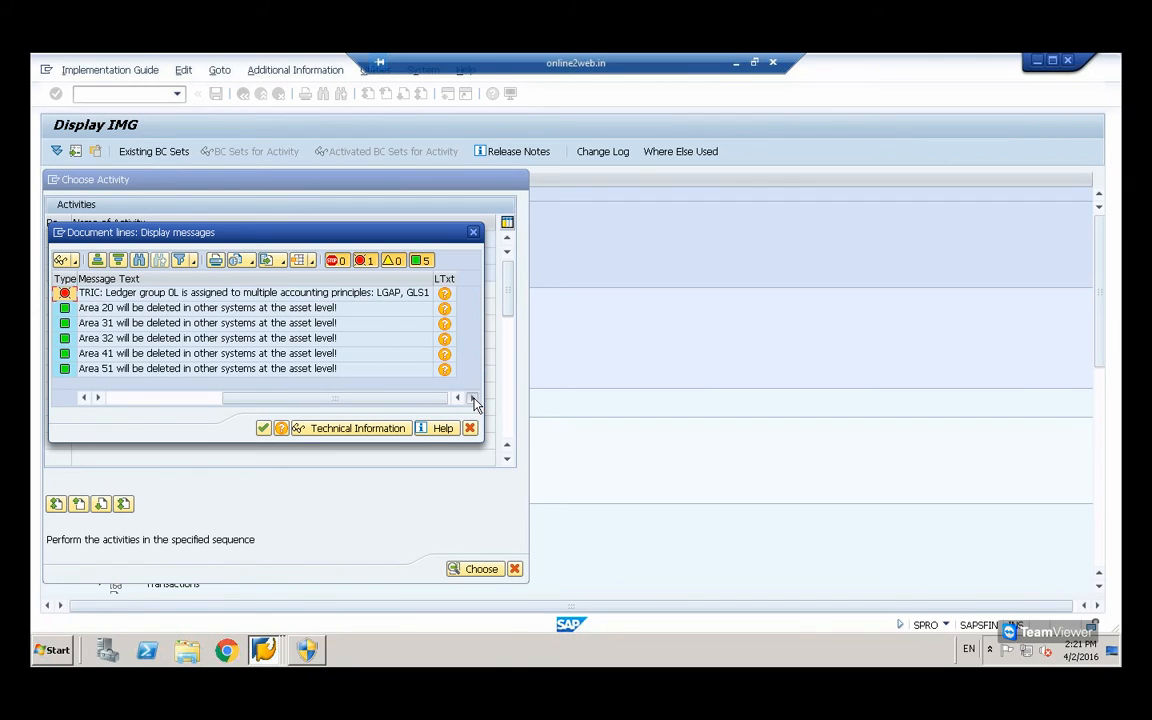
{"action": "left_click", "coordinate": [445, 296]}
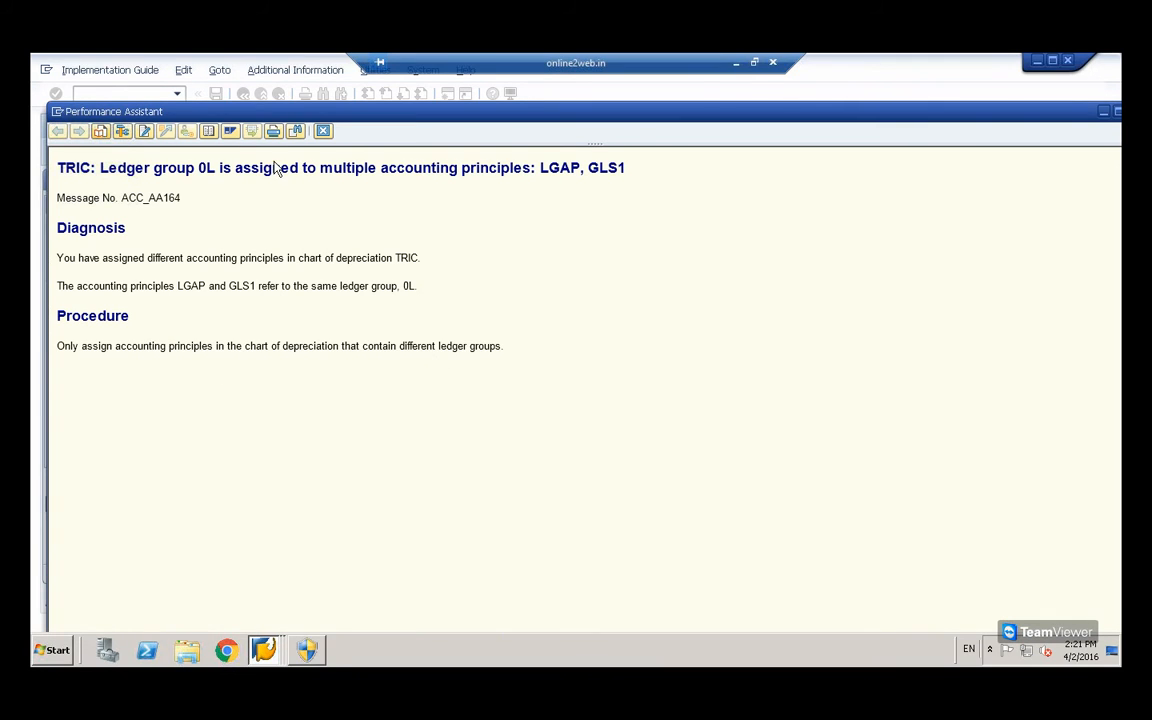
{"action": "left_click", "coordinate": [324, 132]}
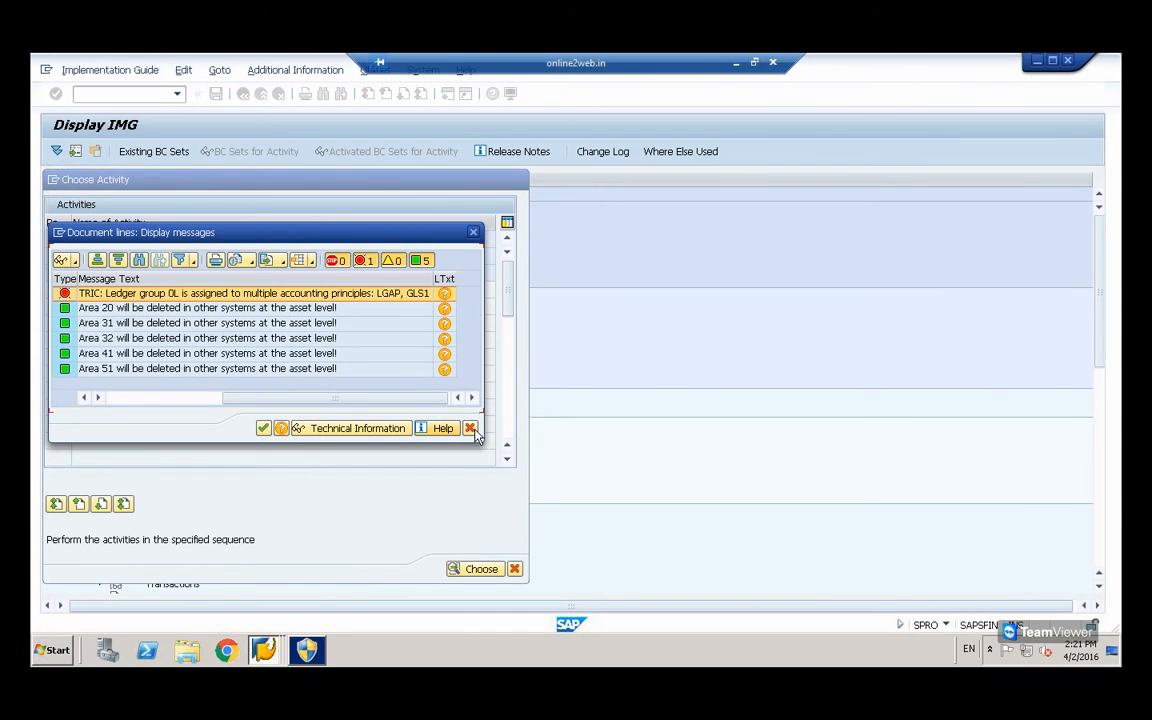
{"action": "left_click", "coordinate": [470, 428]}
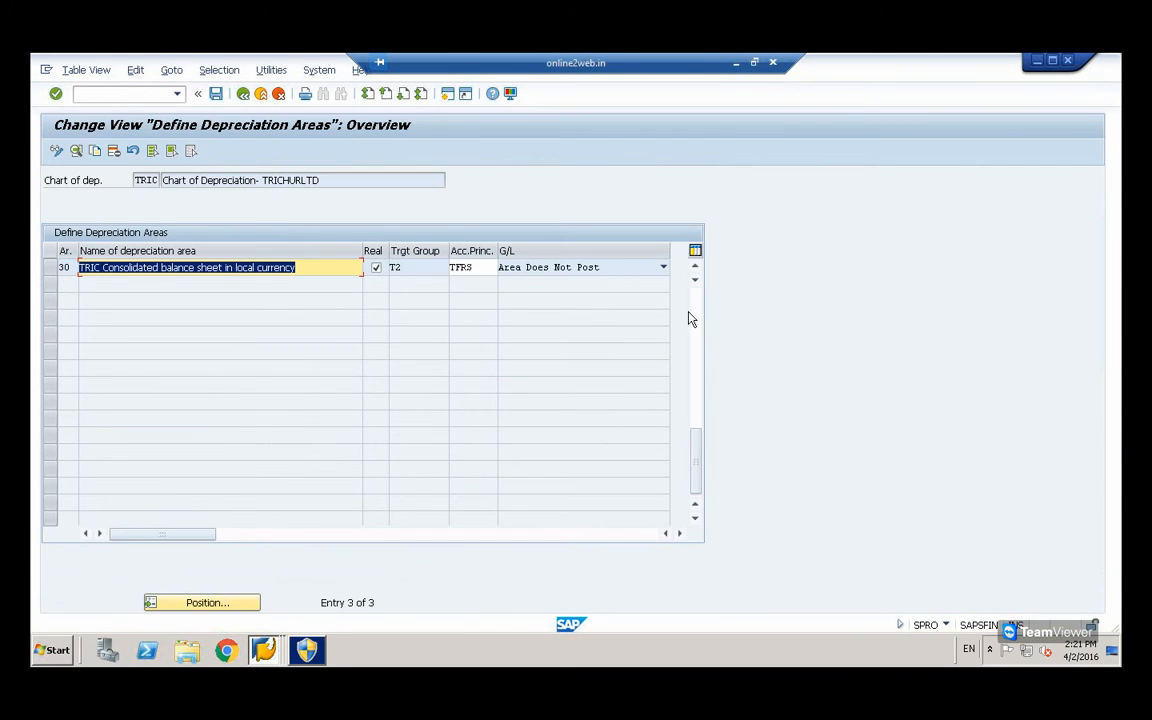
- Set the accounting principle of depreciation area 15 to LGAP in the overview of areas
{"action": "left_click_drag", "start_coordinate": [700, 447], "coordinate": [694, 288]}
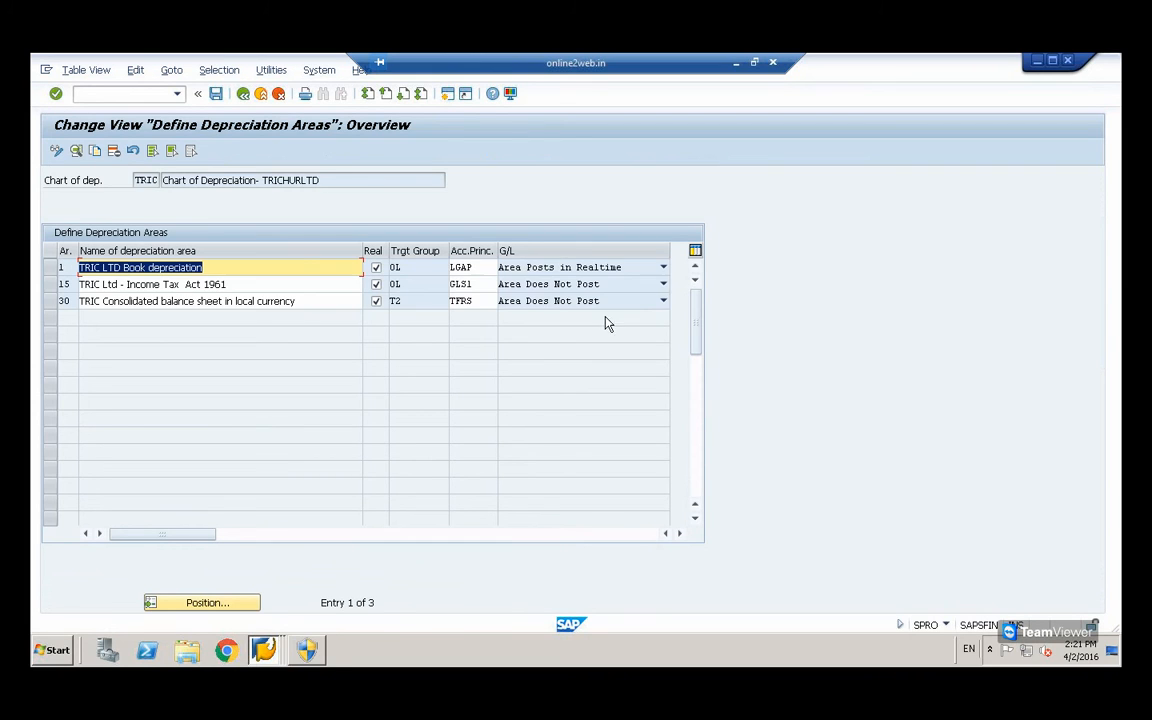
{"action": "left_click", "coordinate": [496, 284]}
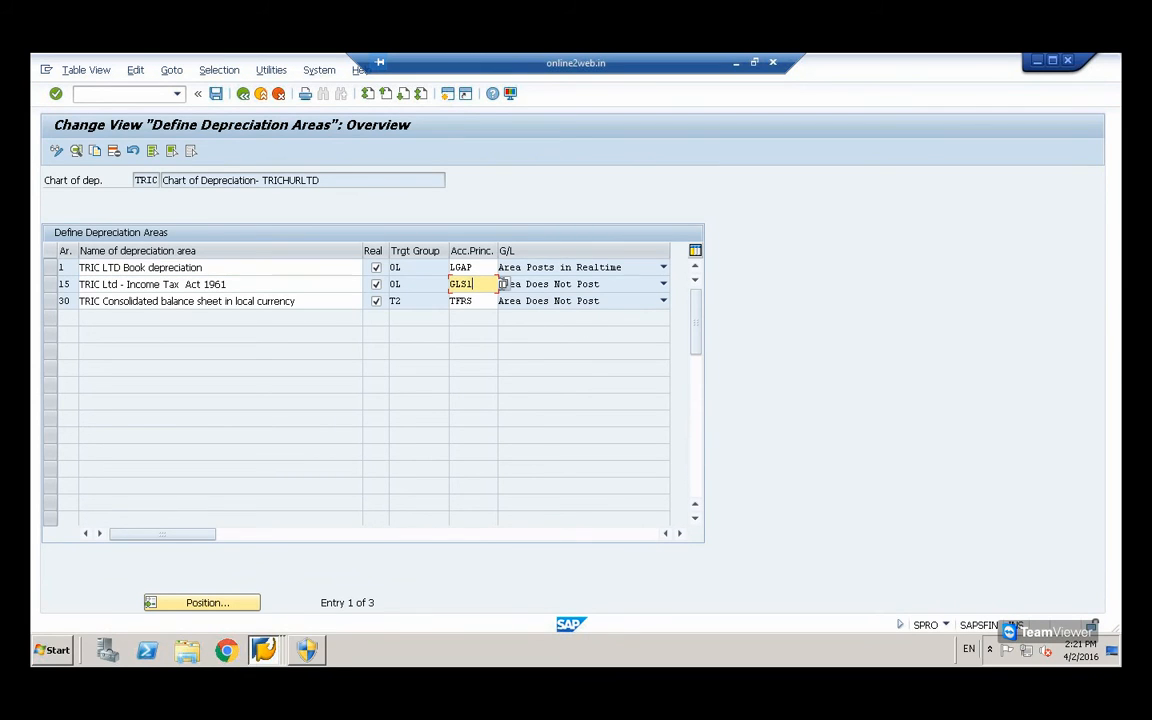
{"action": "key", "text": "BackSpace"}
{"action": "key", "text": "BackSpace"}
{"action": "key", "text": "BackSpace"}
{"action": "key", "text": "BackSpace"}
{"action": "type", "text": "LGAP"}
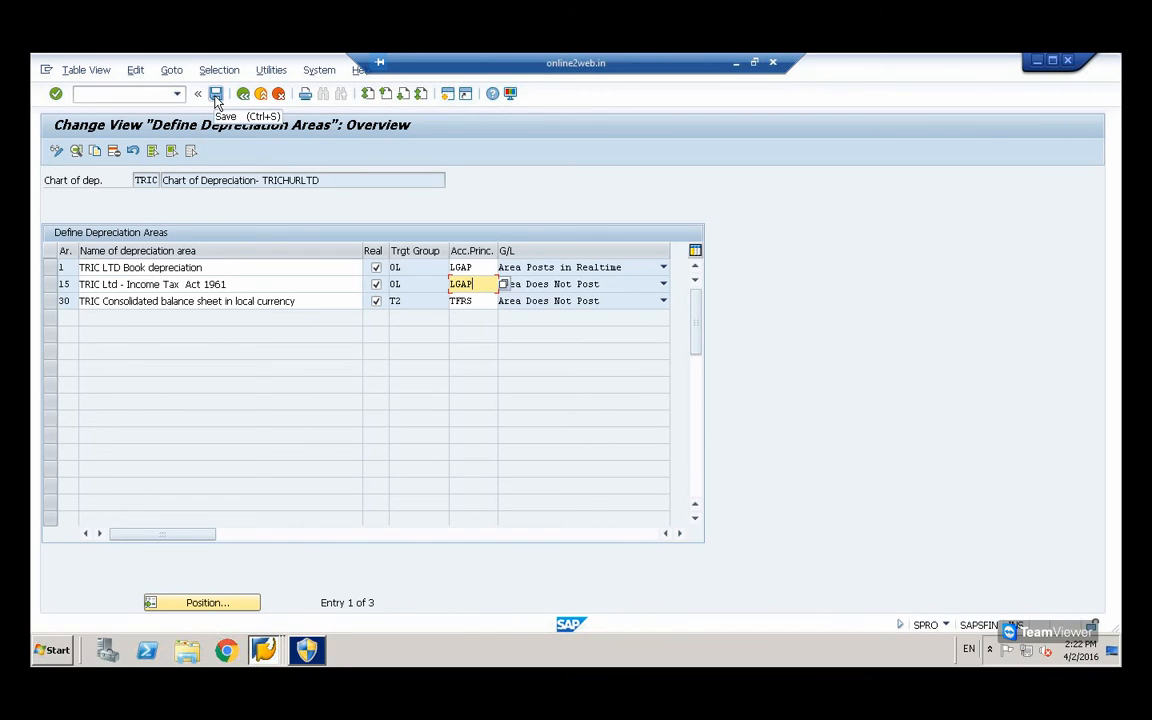
- Try to save the depreciation areas, read the long text of the TFRS APC posting error, and return to the overview of areas
{"action": "left_click", "coordinate": [216, 94]}
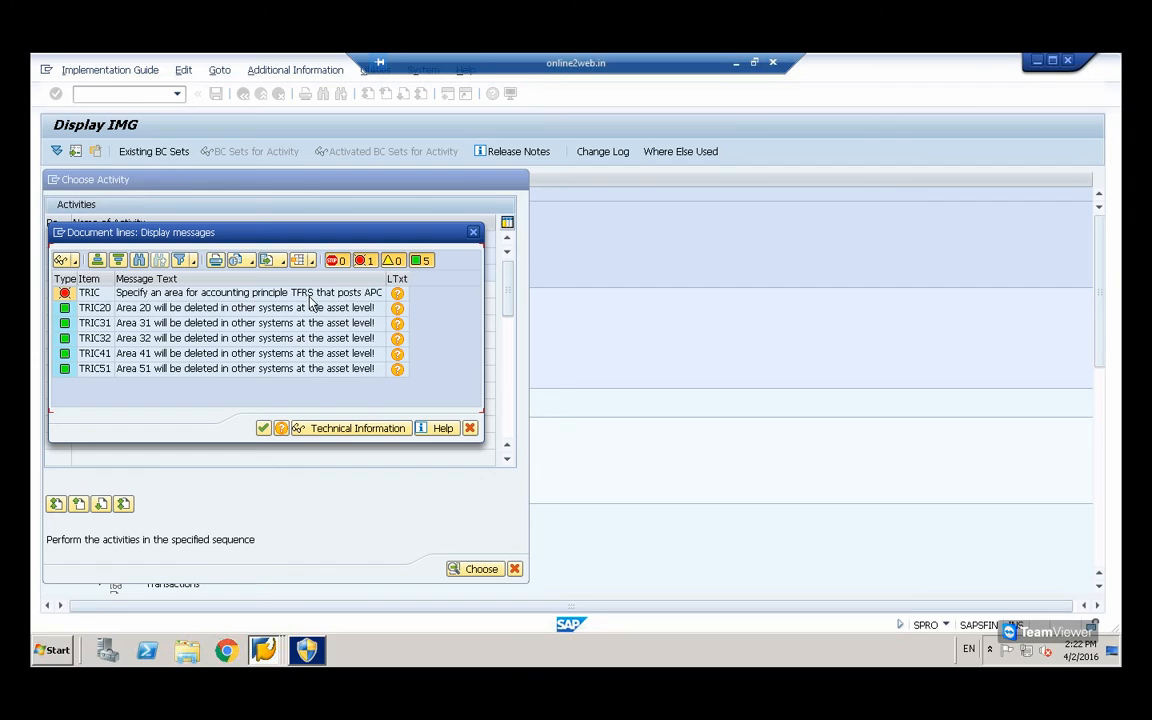
{"action": "left_click", "coordinate": [398, 294]}
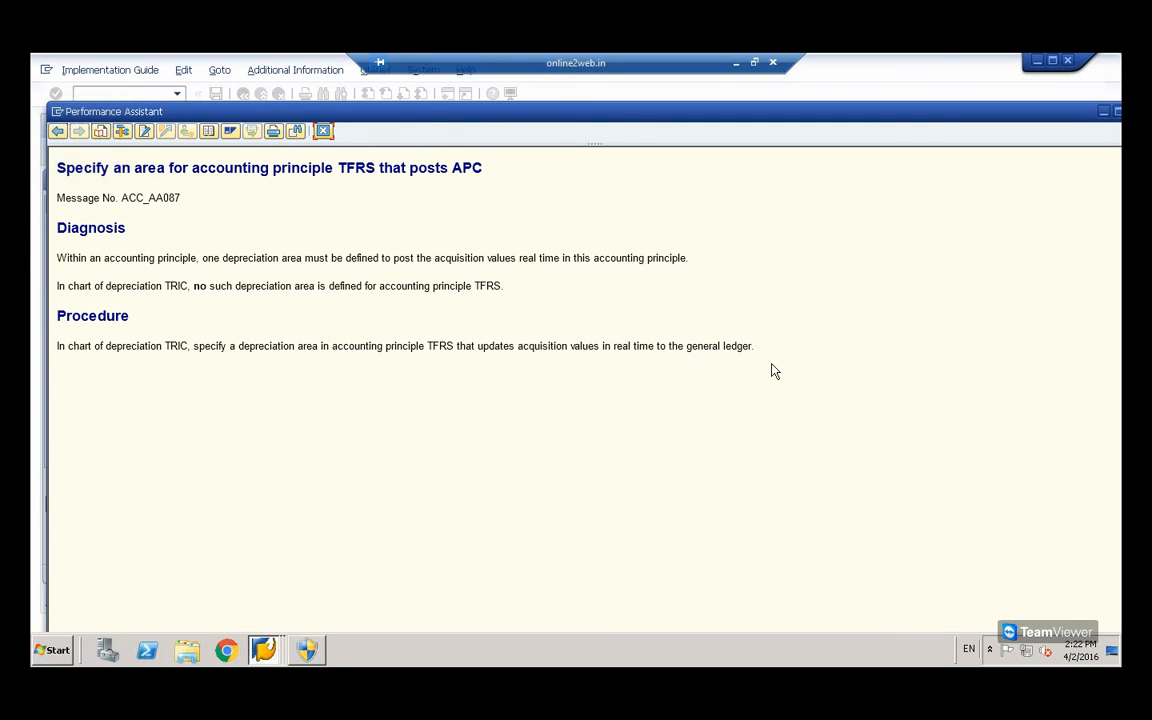
{"action": "left_click", "coordinate": [323, 130]}
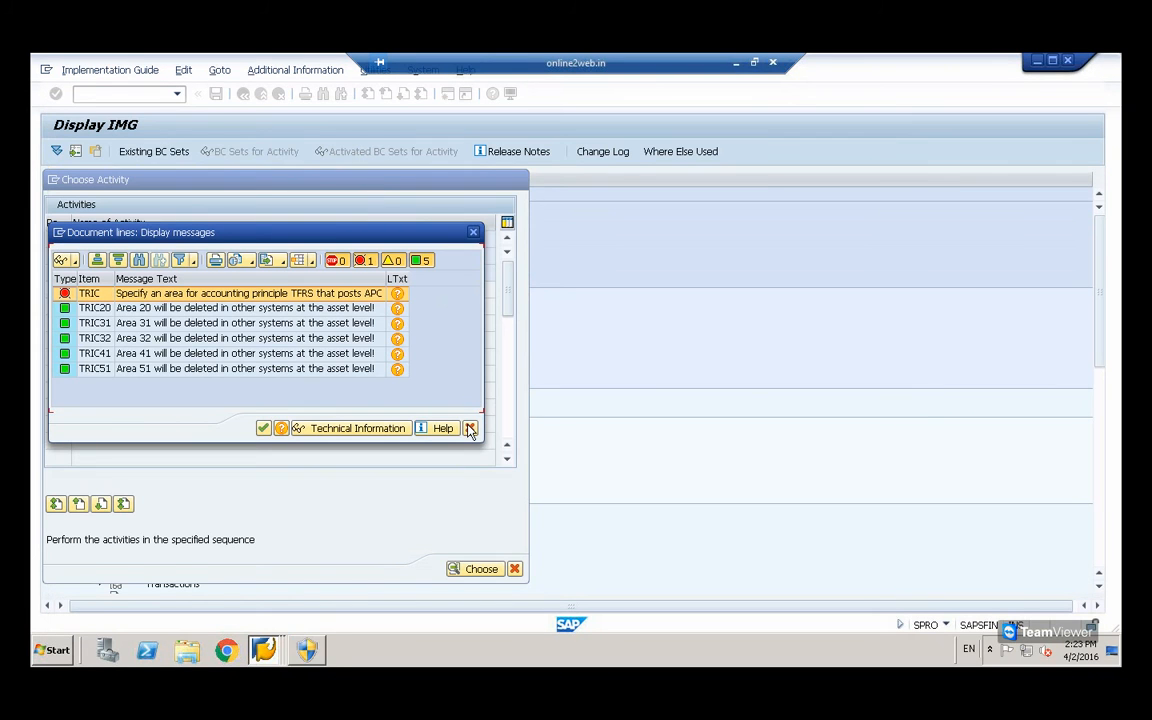
{"action": "left_click", "coordinate": [471, 429]}
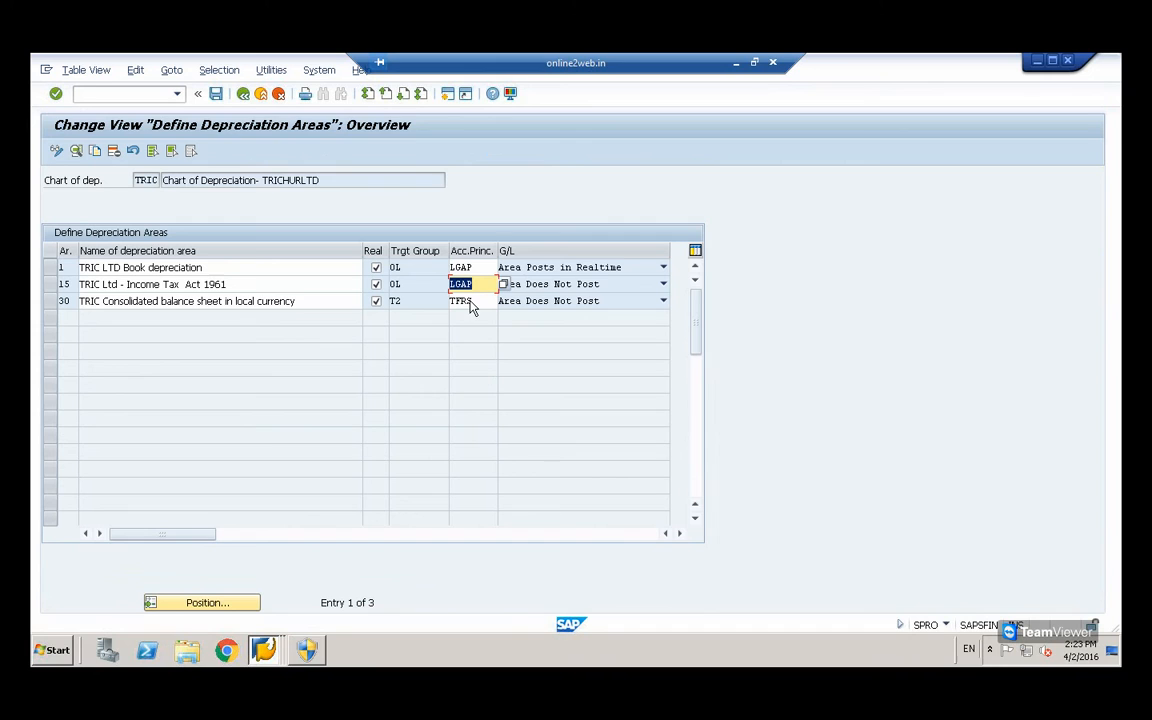
- Set the G/L posting of depreciation area 30 to Area Posts in Realtime and return to the overview of areas
{"action": "double_click", "coordinate": [255, 303]}
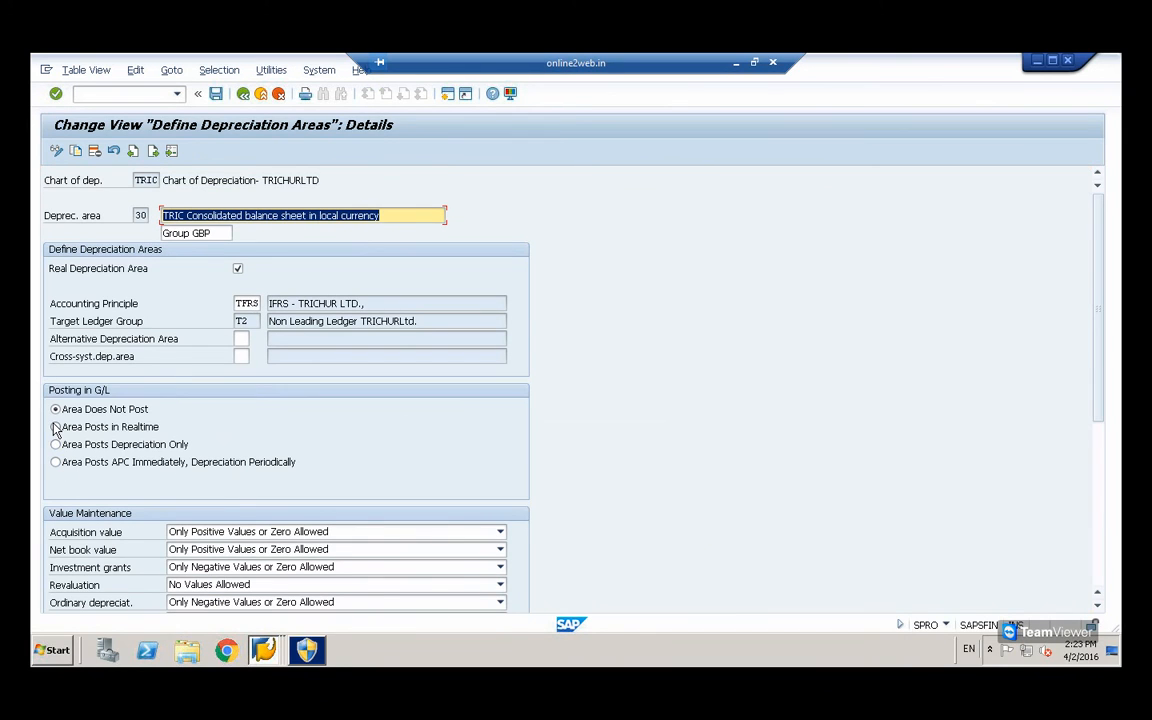
{"action": "left_click", "coordinate": [55, 427]}
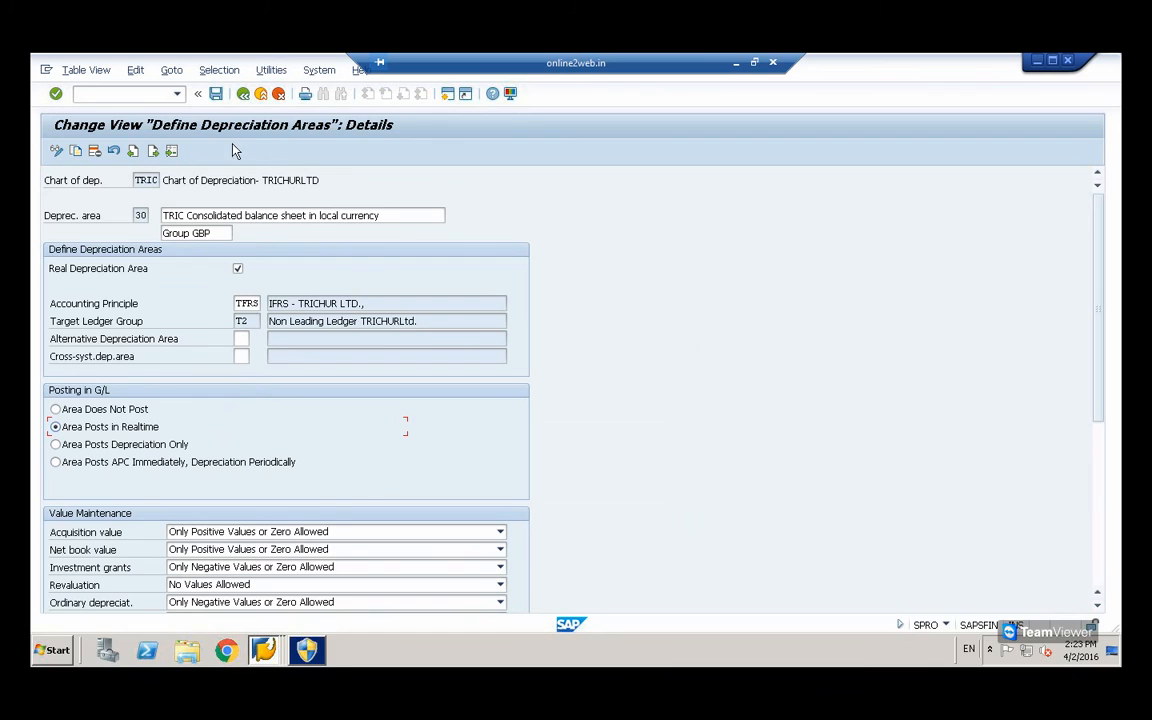
{"action": "left_click", "coordinate": [243, 94]}
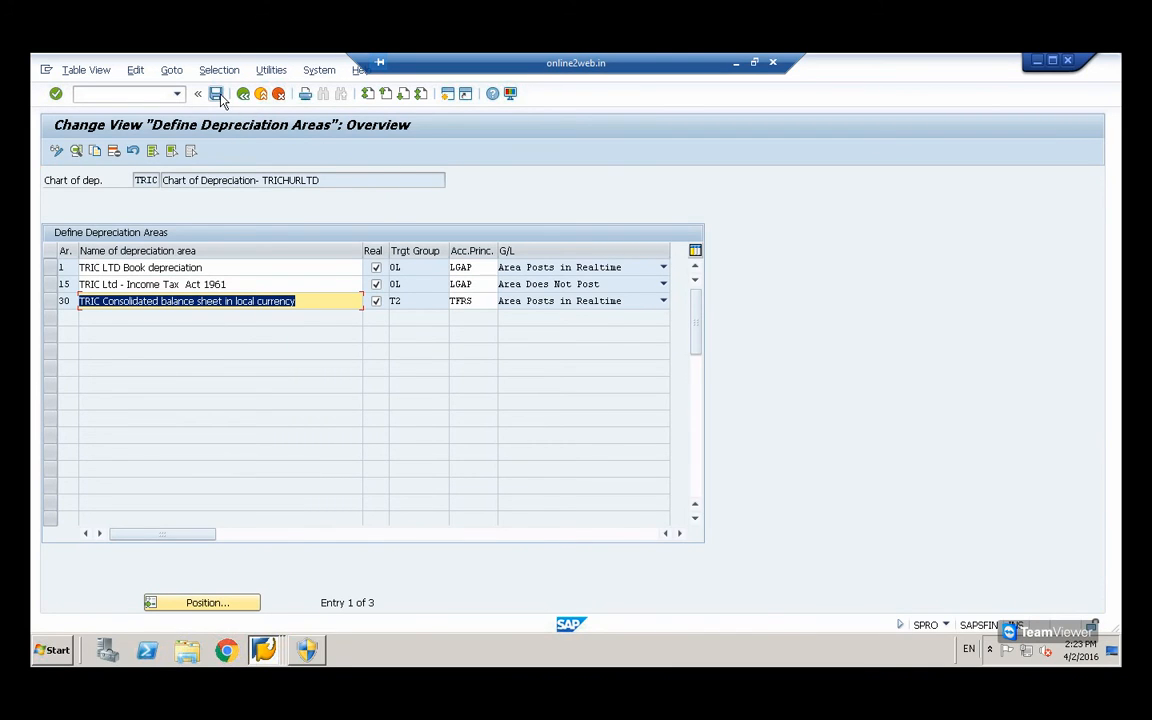
- Save the depreciation areas of chart TRIC, accepting the message list and the proposed customizing request
{"action": "left_click", "coordinate": [243, 94]}
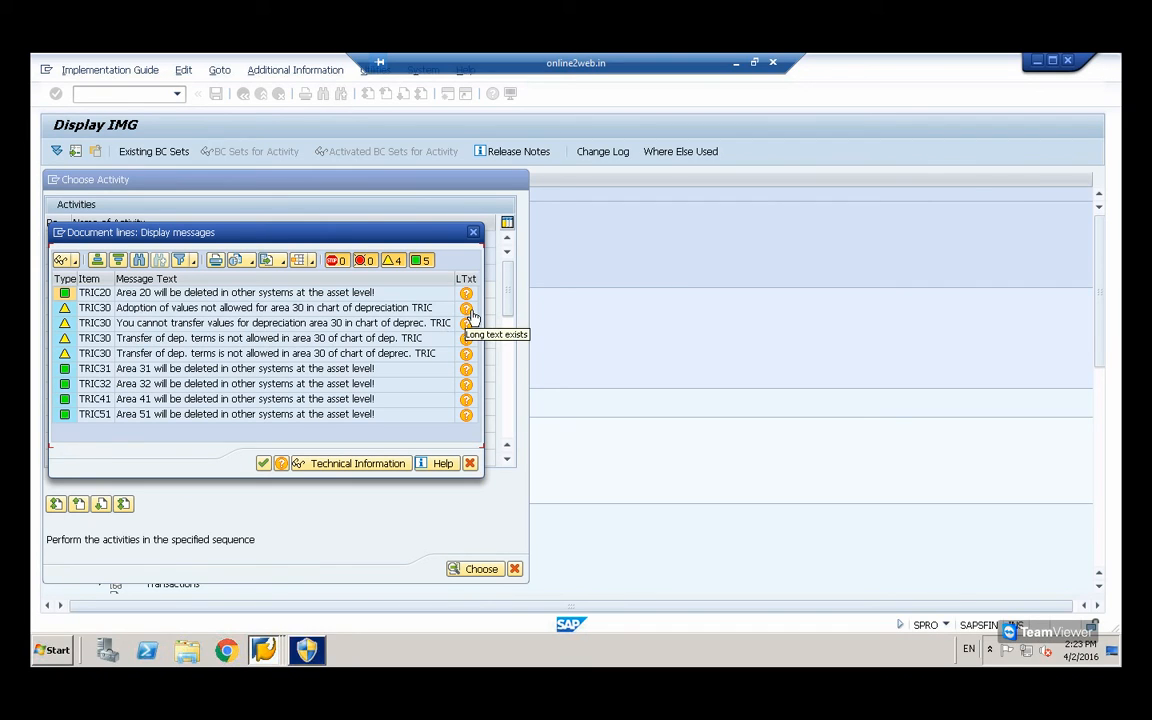
{"action": "left_click", "coordinate": [263, 463]}
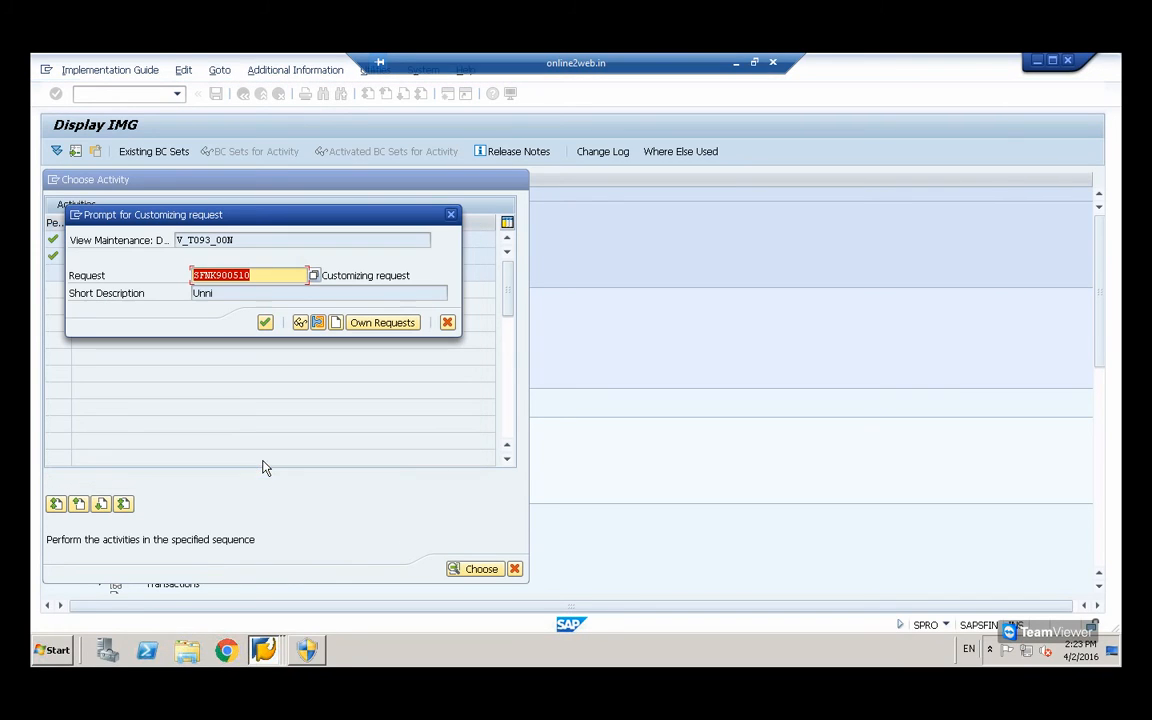
{"action": "left_click", "coordinate": [265, 323]}
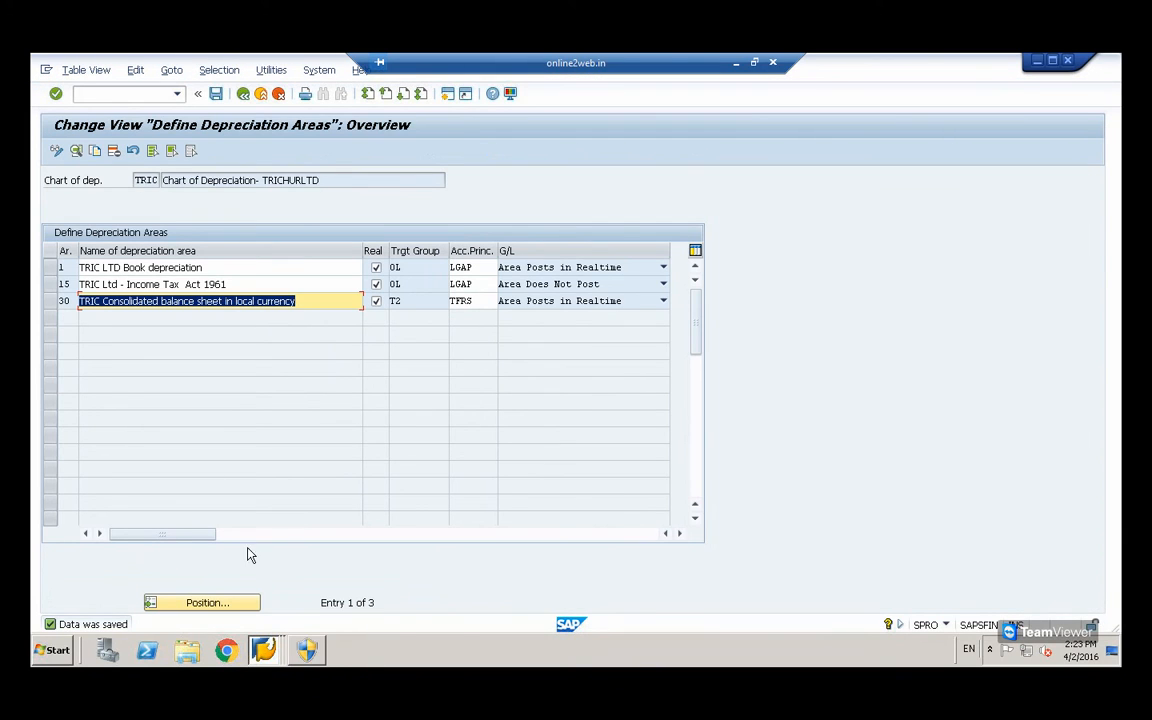
- Leave the depreciation area activities and open Assign Chart of Depreciation to Company Code in the implementation guide
{"action": "left_click", "coordinate": [243, 95]}
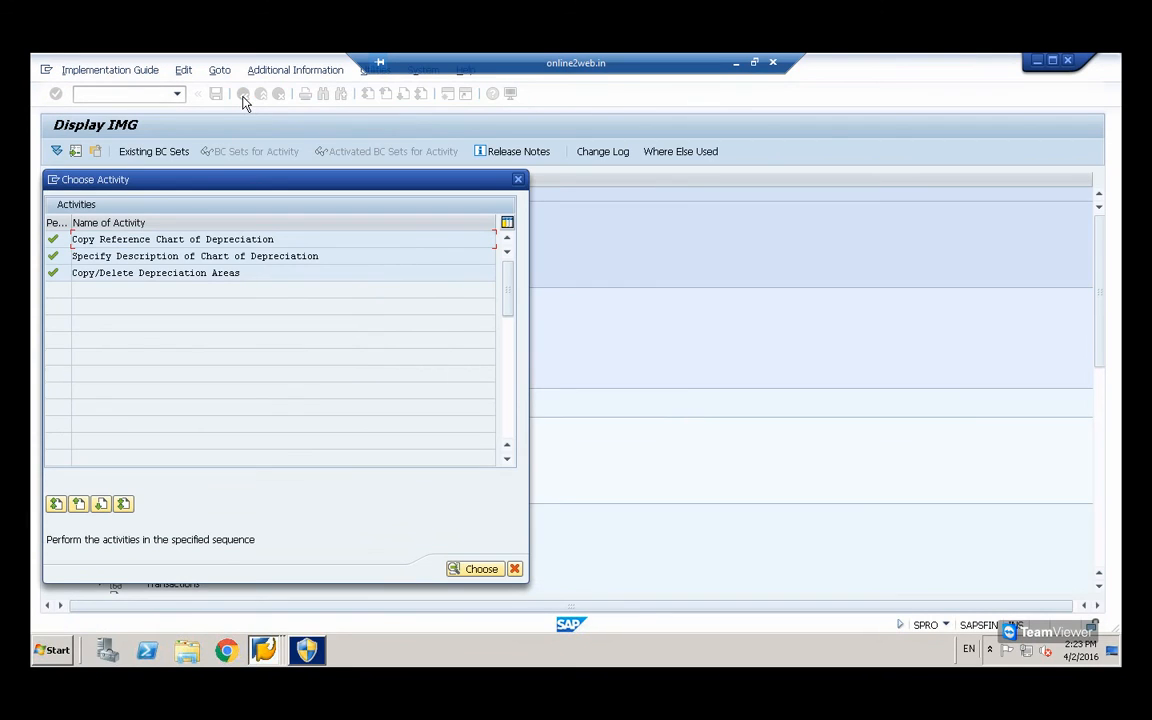
{"action": "left_click", "coordinate": [514, 568]}
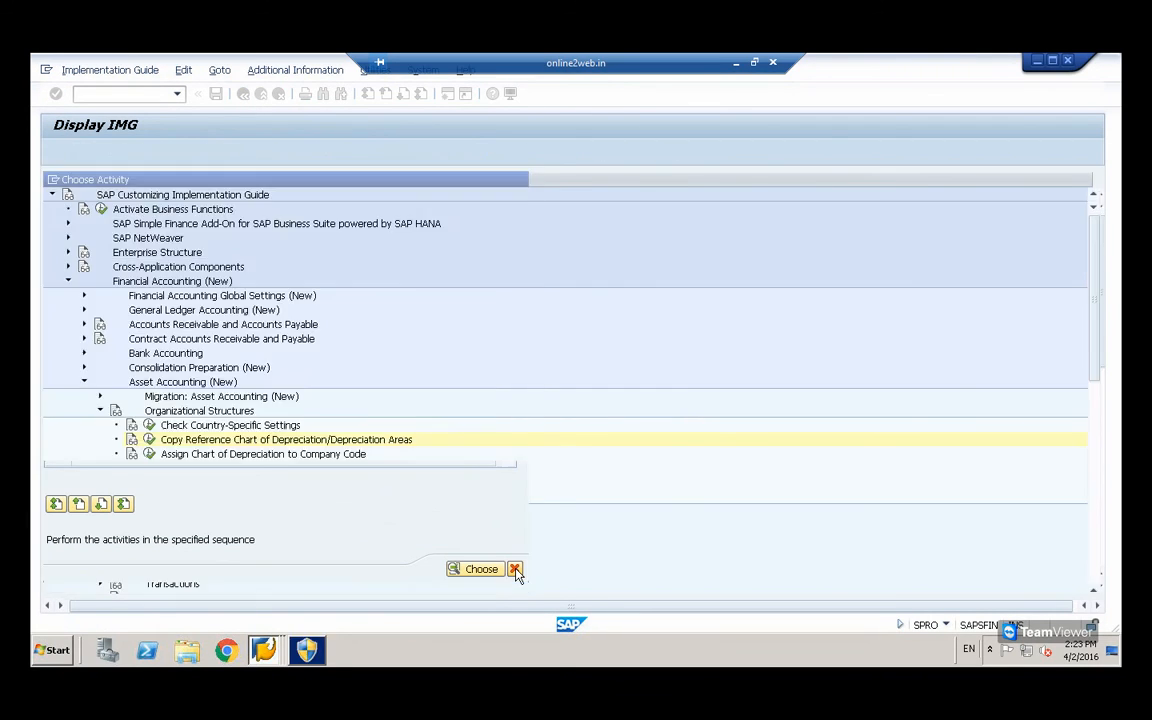
{"action": "left_click", "coordinate": [150, 454]}
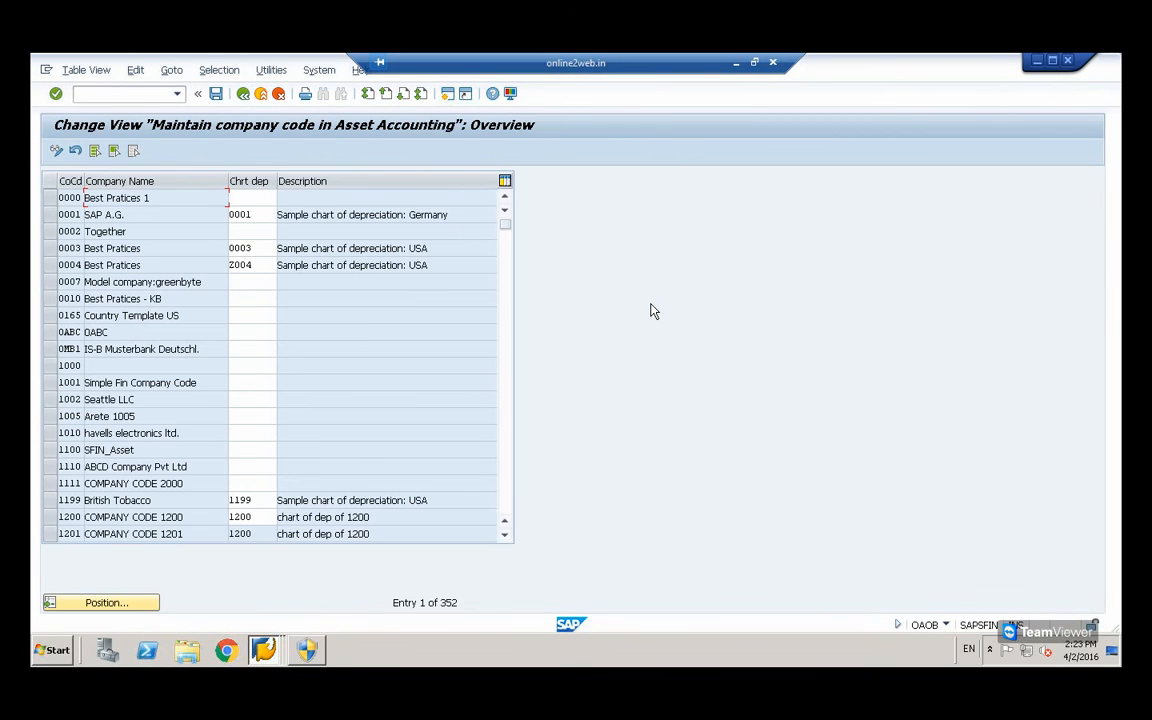
- Find company code TRIC, assign chart of depreciation TRIC to it, and try to save the assignment
{"action": "left_click", "coordinate": [122, 603]}
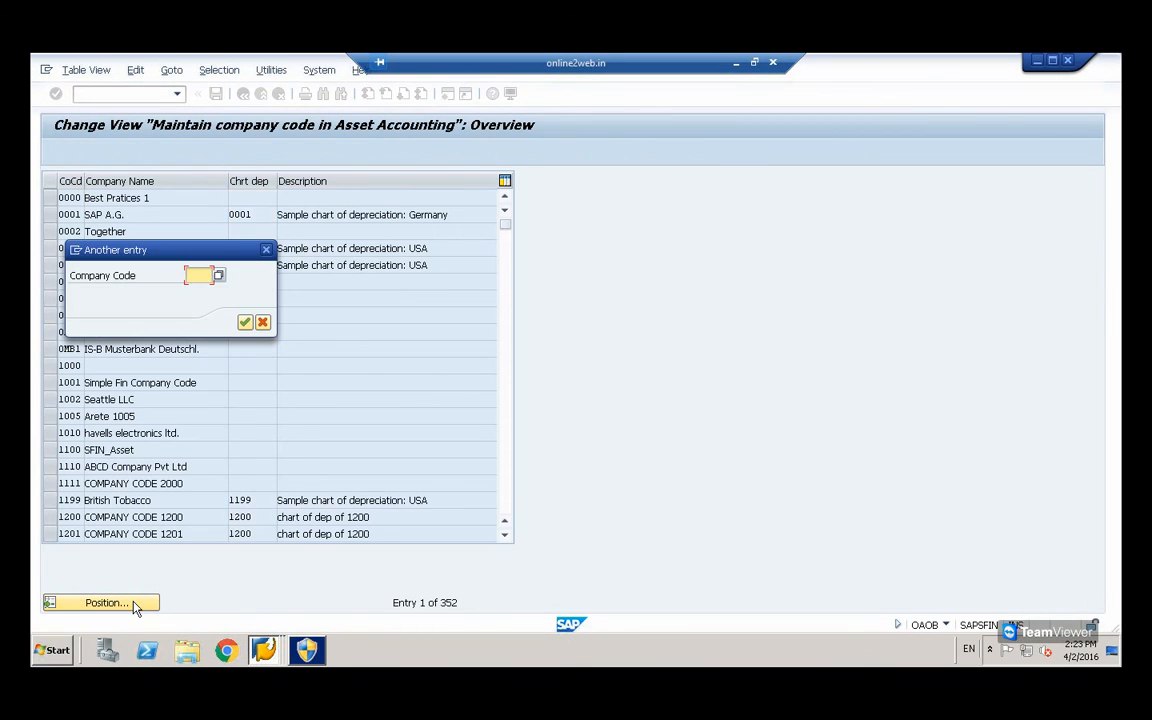
{"action": "type", "text": "tric"}
{"action": "left_click", "coordinate": [244, 322]}
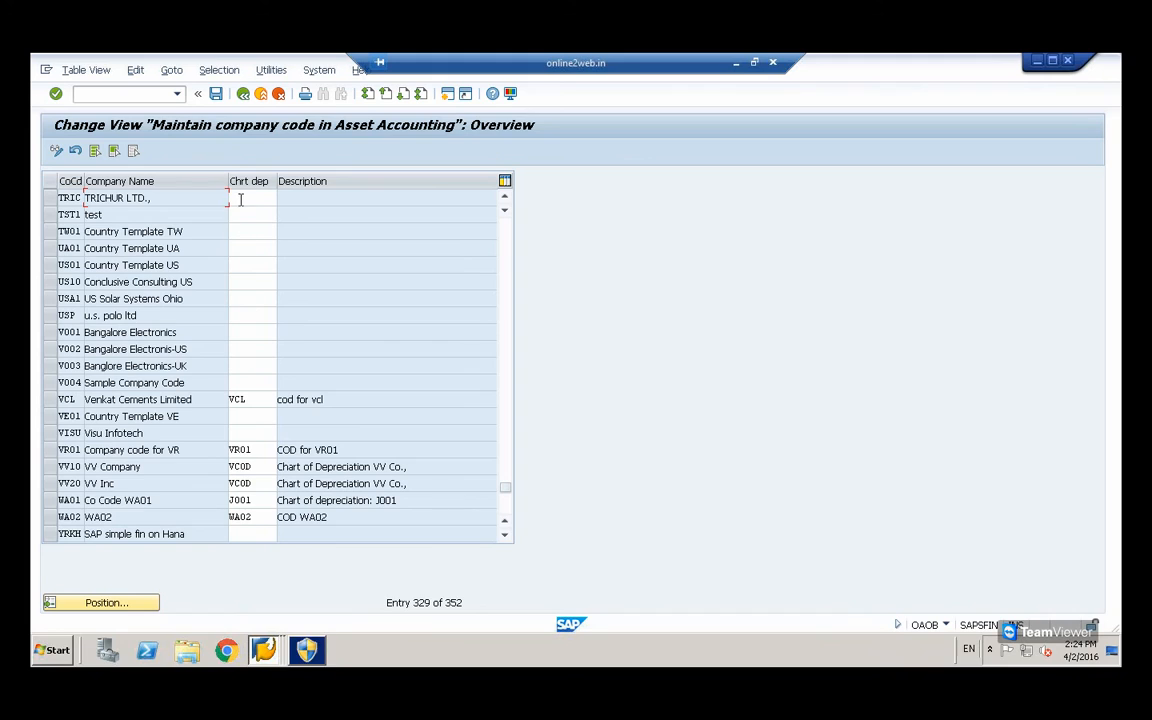
{"action": "left_click", "coordinate": [240, 199]}
{"action": "type", "text": "TRIC"}
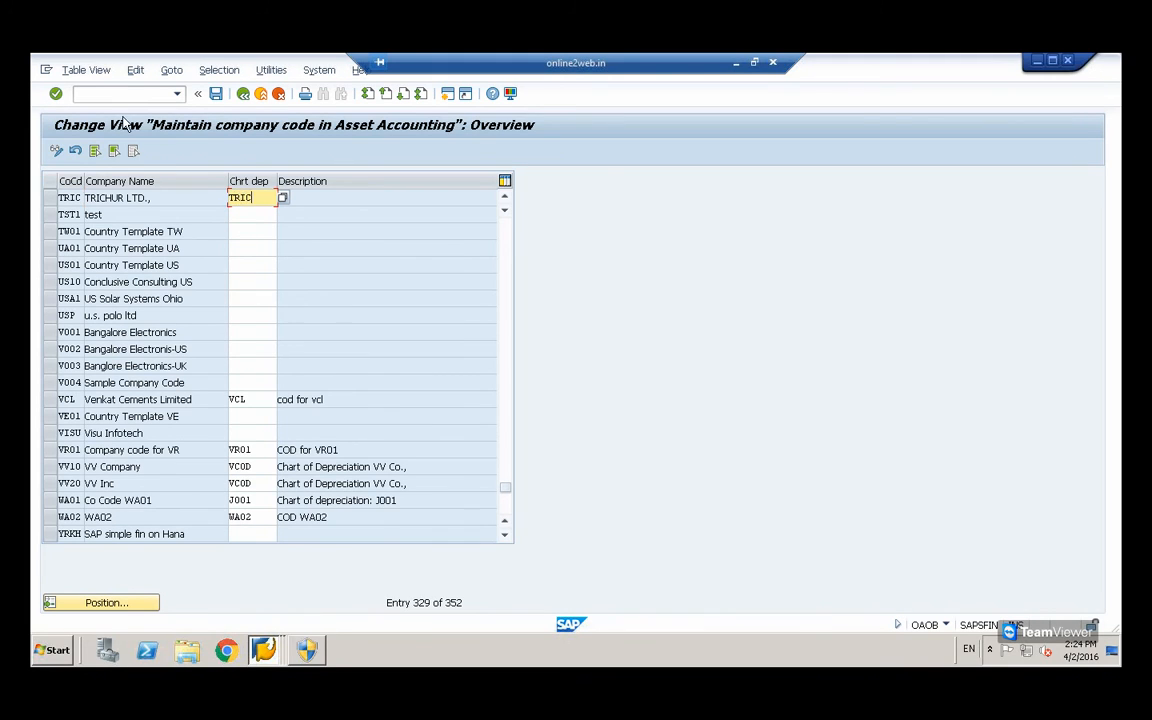
{"action": "left_click", "coordinate": [56, 94]}
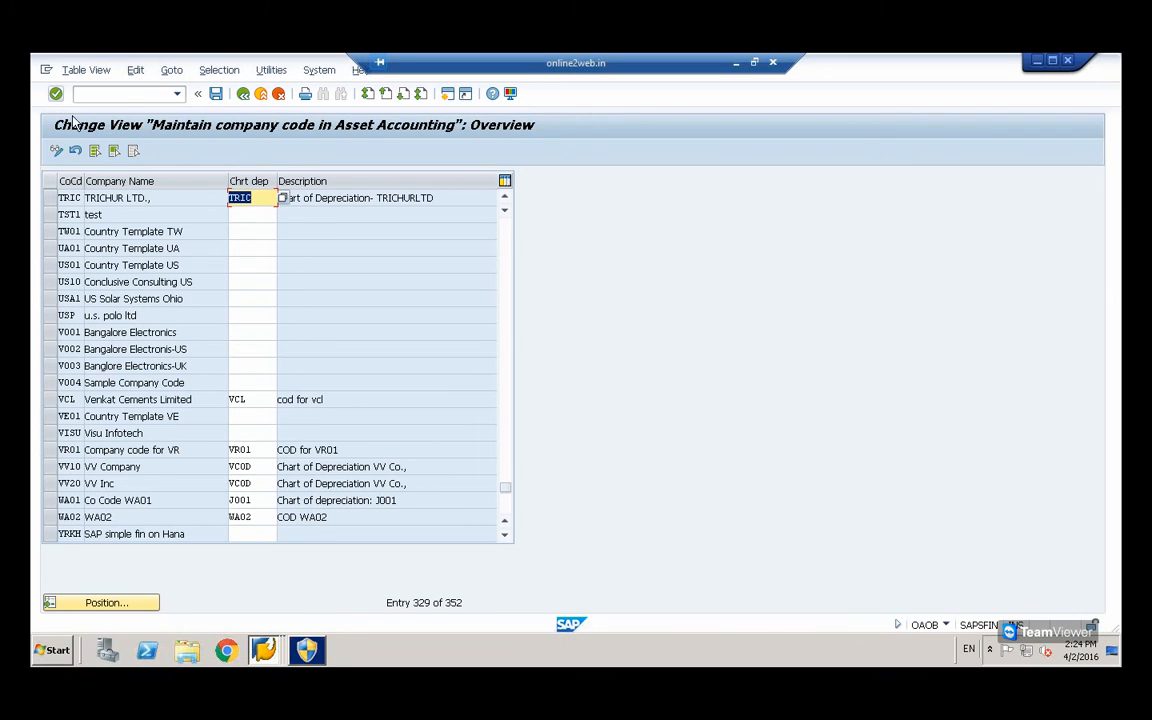
{"action": "left_click", "coordinate": [219, 104]}
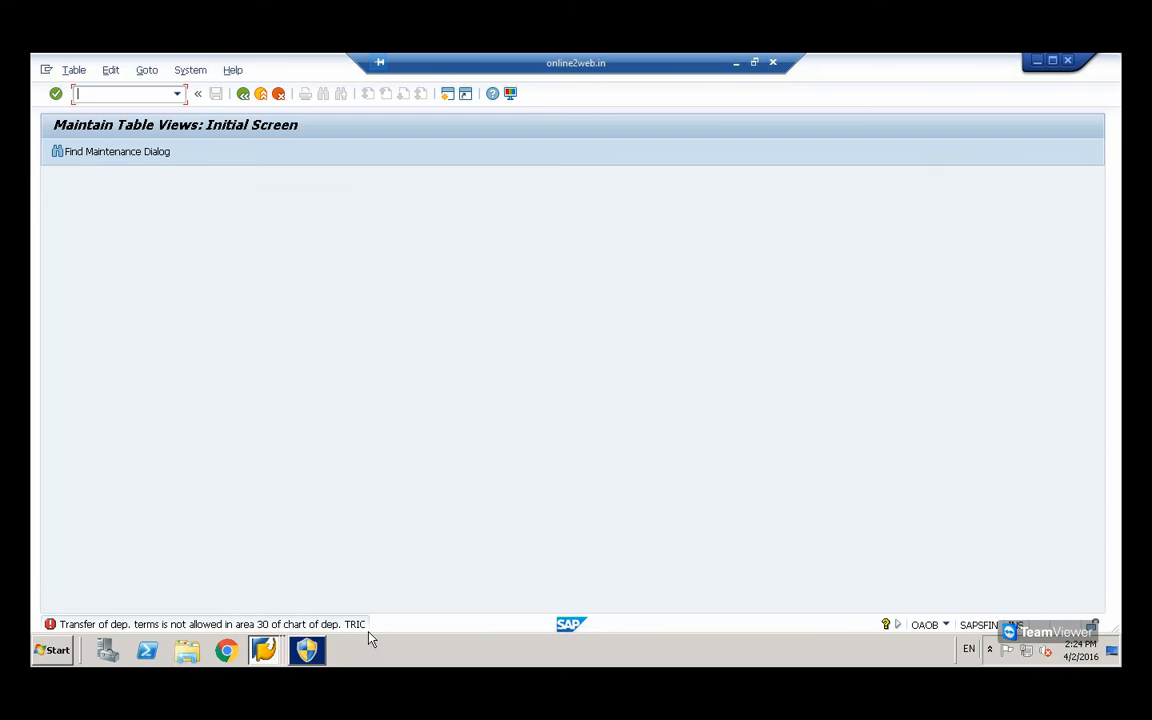
- Read the long text of the area 30 transfer error and open the Specify Transfer of Depreciation Terms activity from it
{"action": "left_click", "coordinate": [88, 626]}
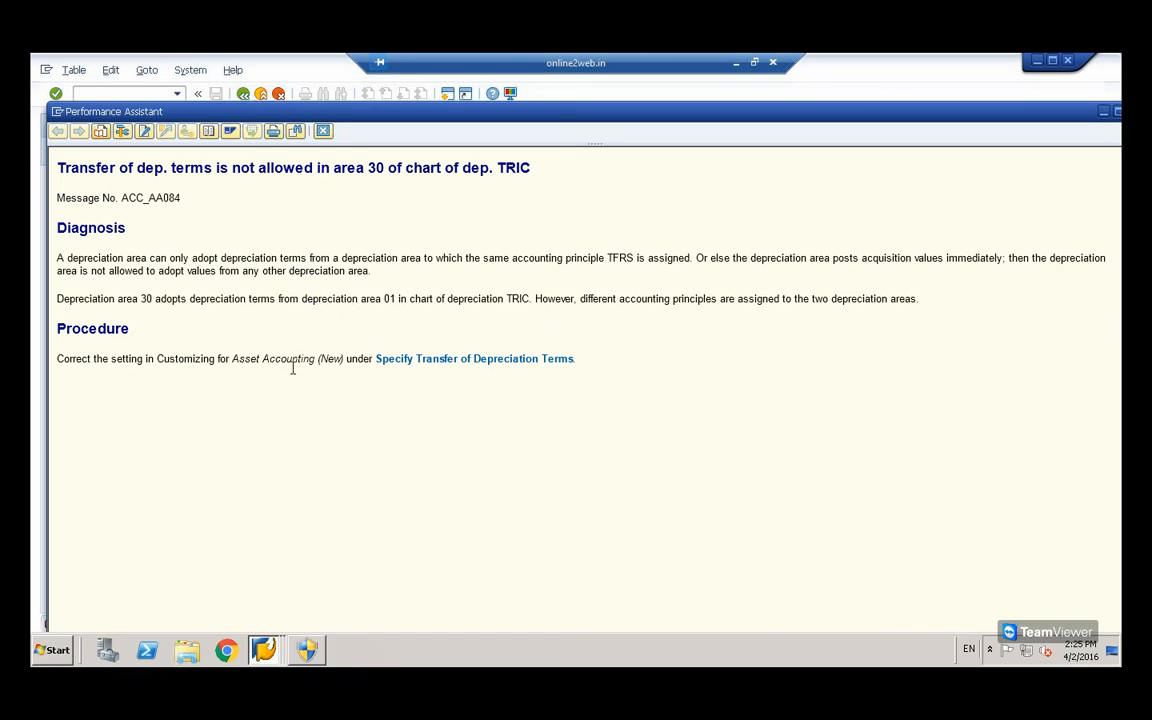
{"action": "left_click", "coordinate": [461, 360]}
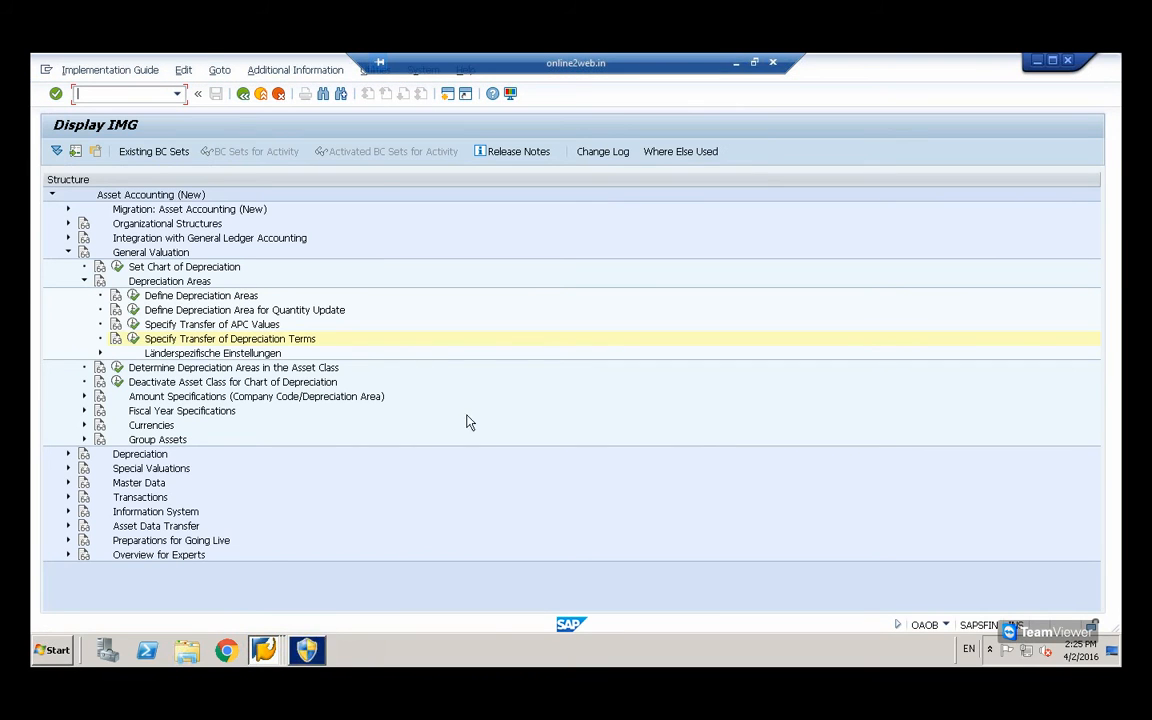
{"action": "left_click", "coordinate": [133, 340]}
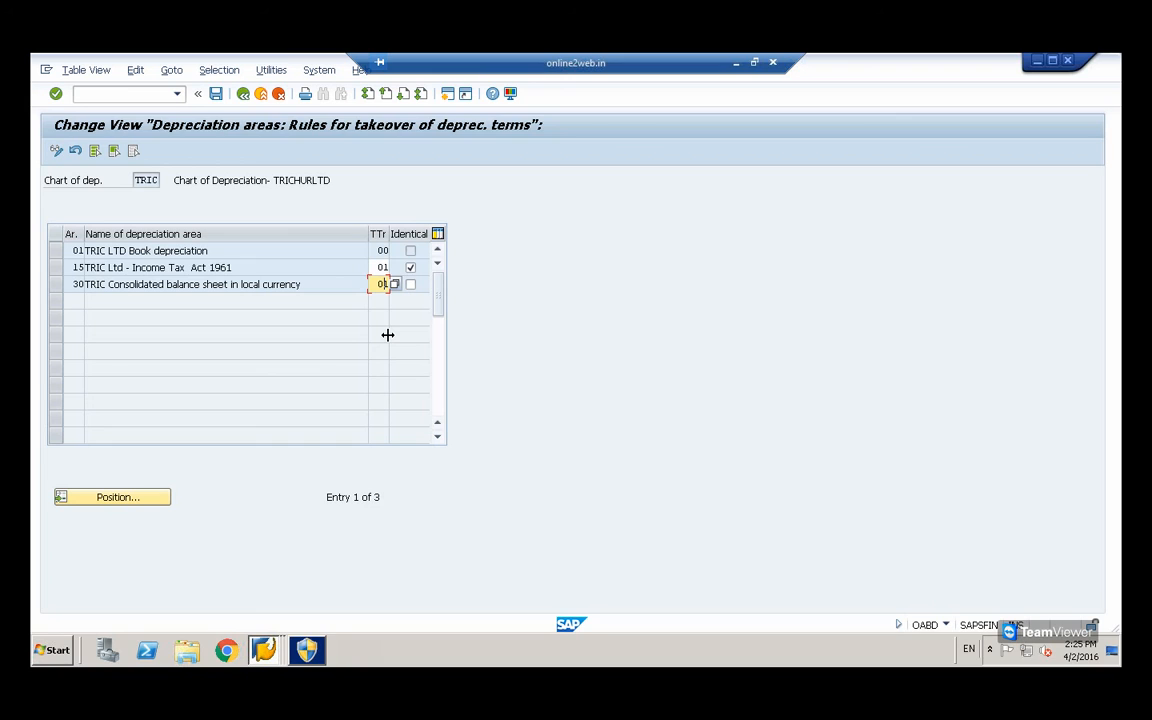
- Try to set the source area for transferring depreciation terms to area 30 to 00 and save
{"action": "left_click", "coordinate": [400, 285]}
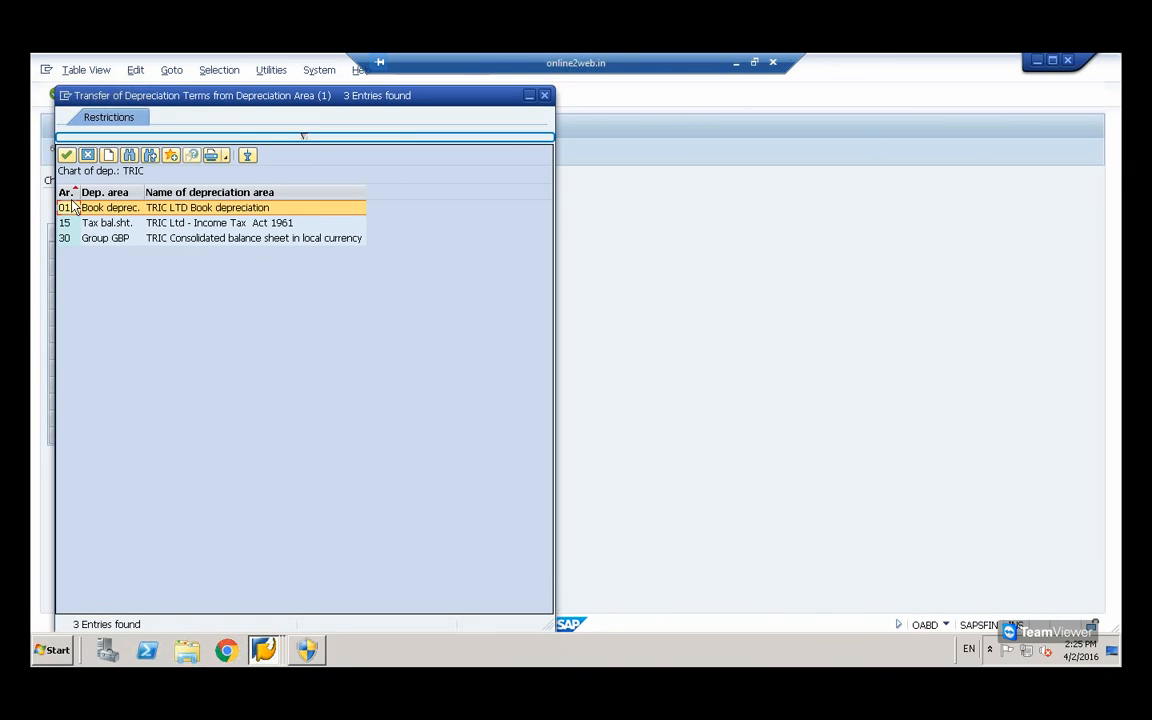
{"action": "left_click", "coordinate": [67, 155]}
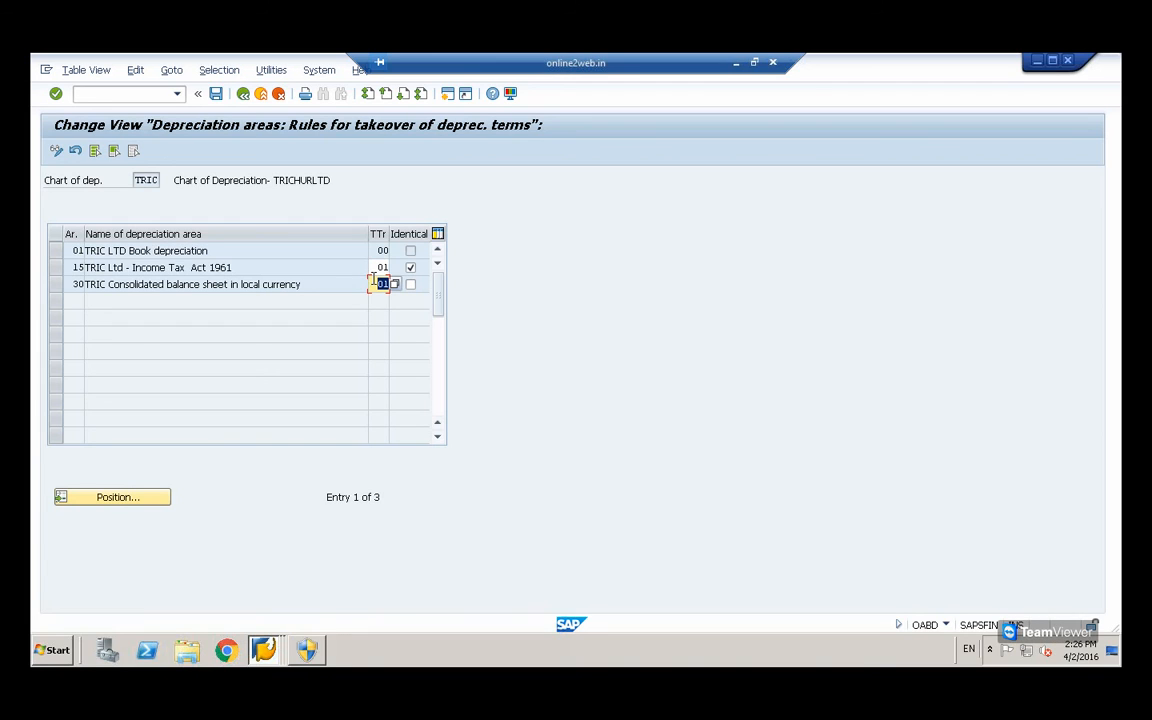
{"action": "type", "text": "00"}
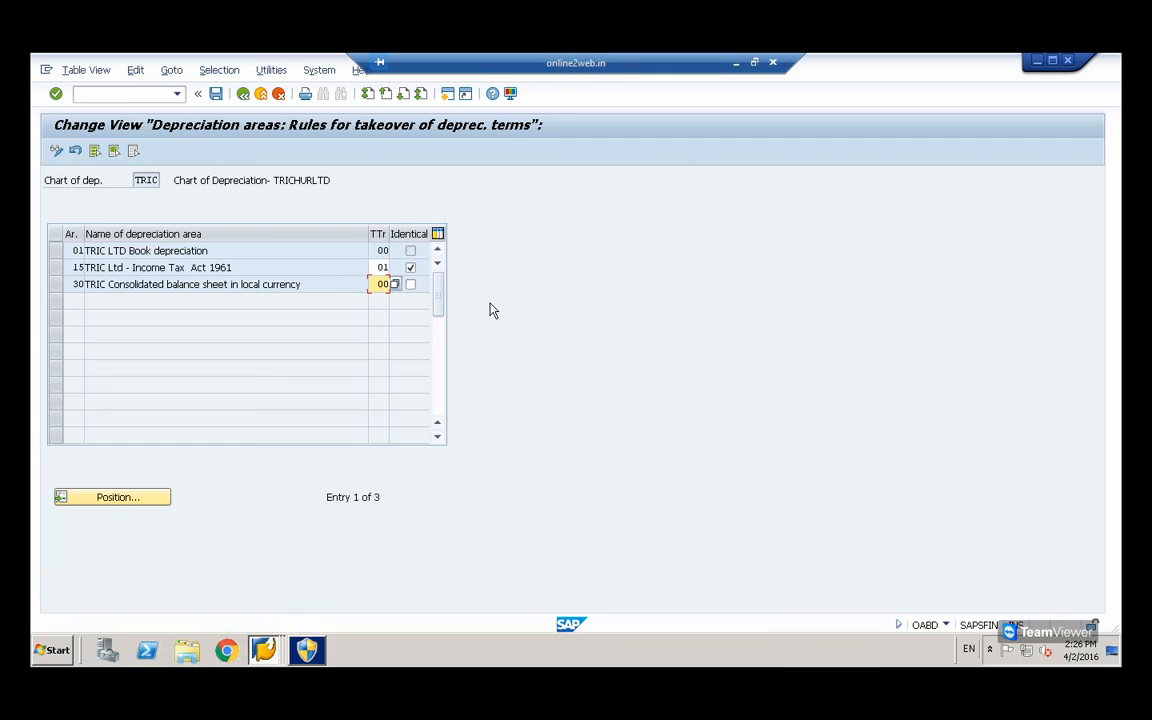
{"action": "left_click", "coordinate": [215, 95]}
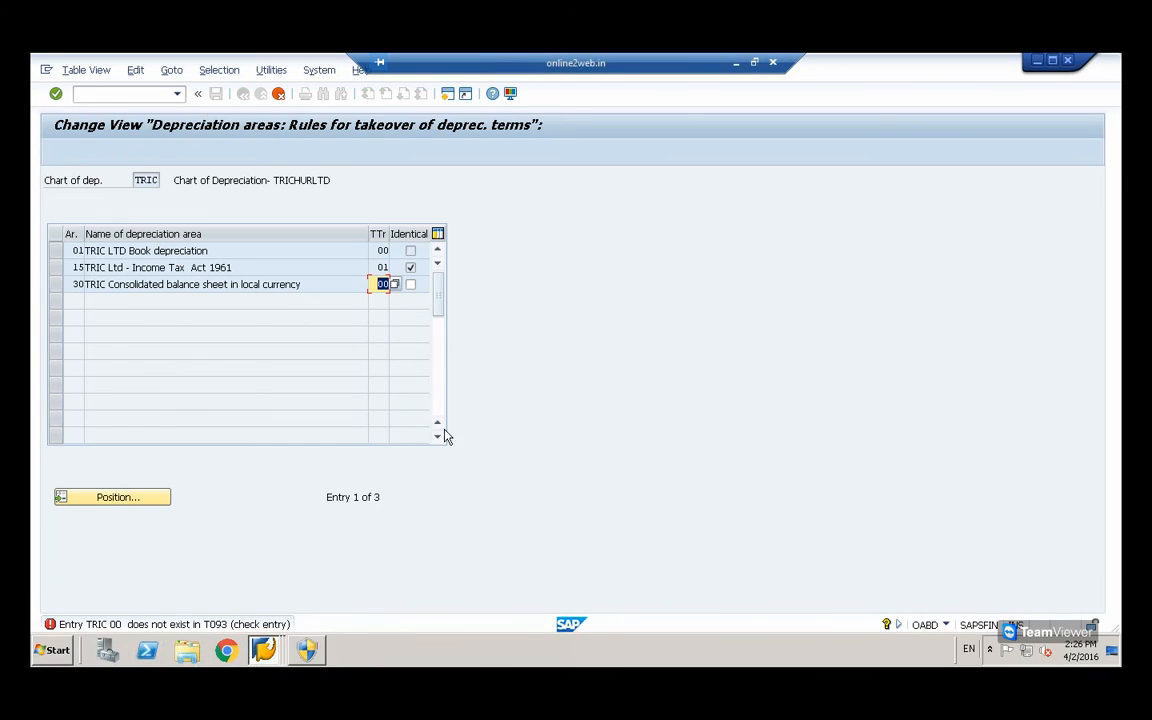
- Set the source area for depreciation terms of area 30 to 30, accept the proposed customizing request, and acknowledge the asset class information
{"action": "left_click", "coordinate": [394, 284]}
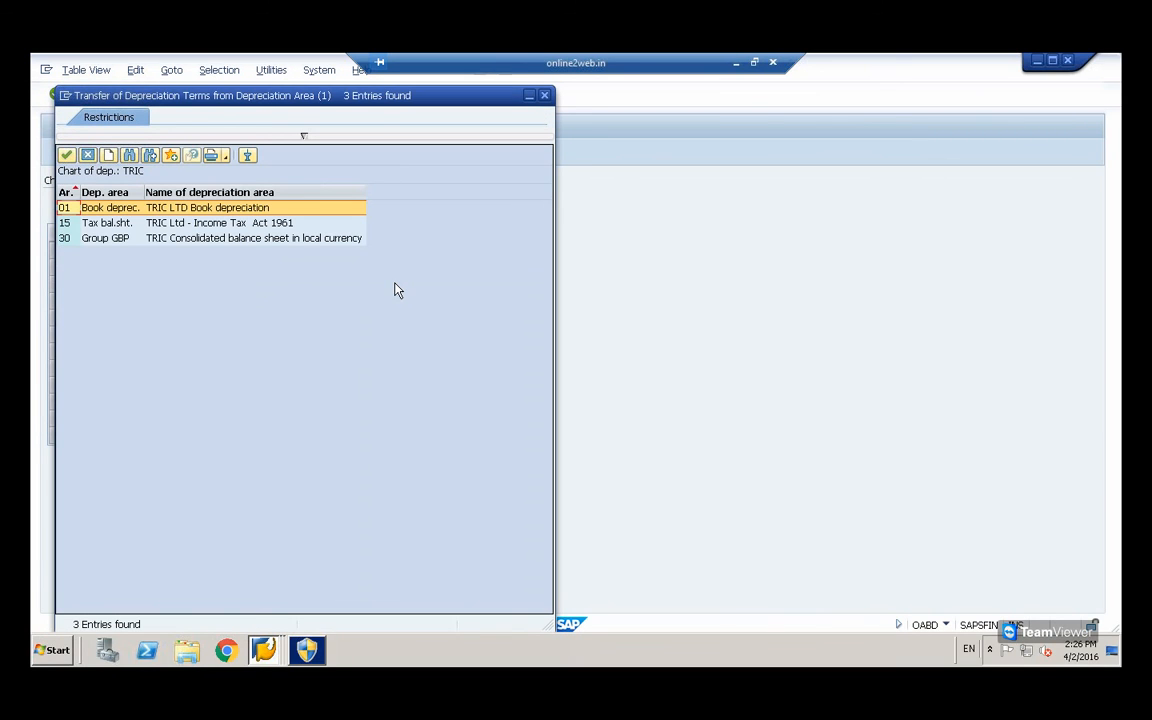
{"action": "left_click", "coordinate": [545, 97]}
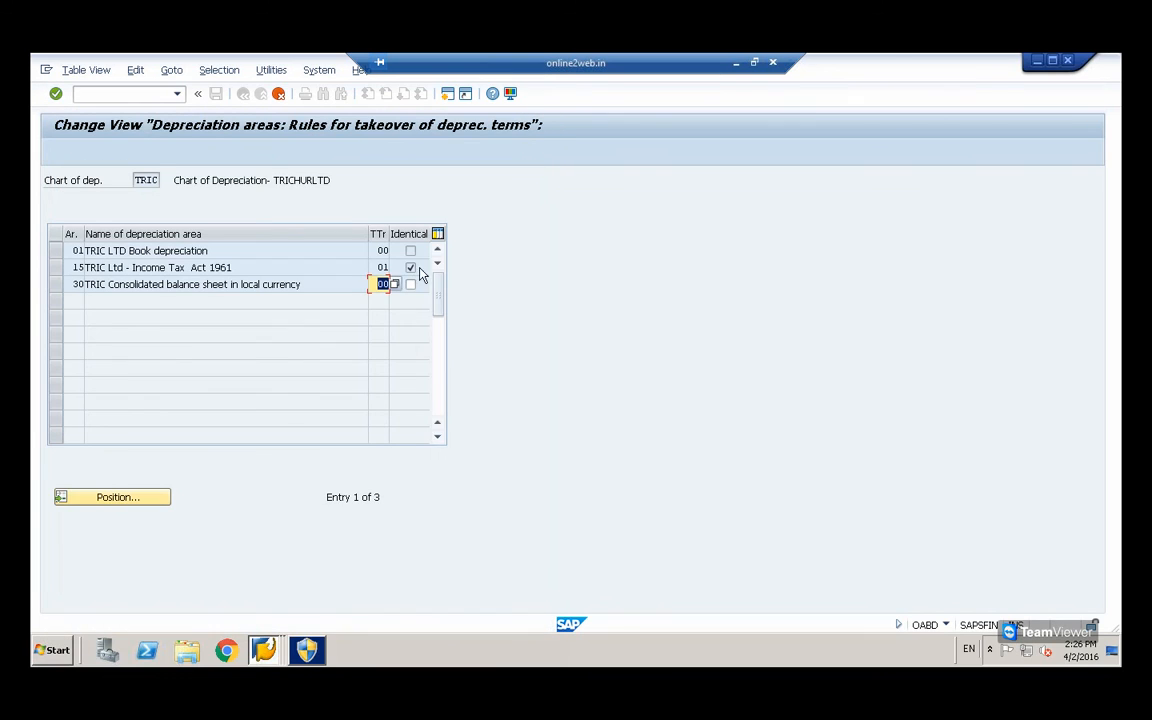
{"action": "type", "text": "3"}
{"action": "left_click", "coordinate": [56, 93]}
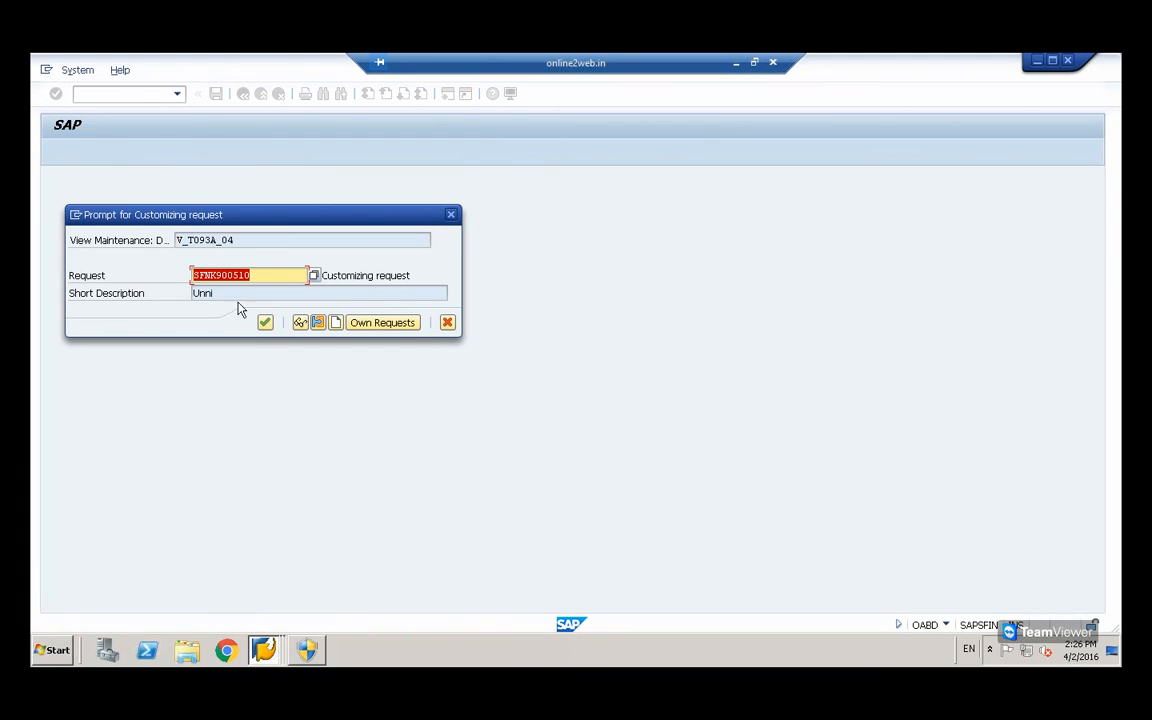
{"action": "left_click", "coordinate": [265, 322]}
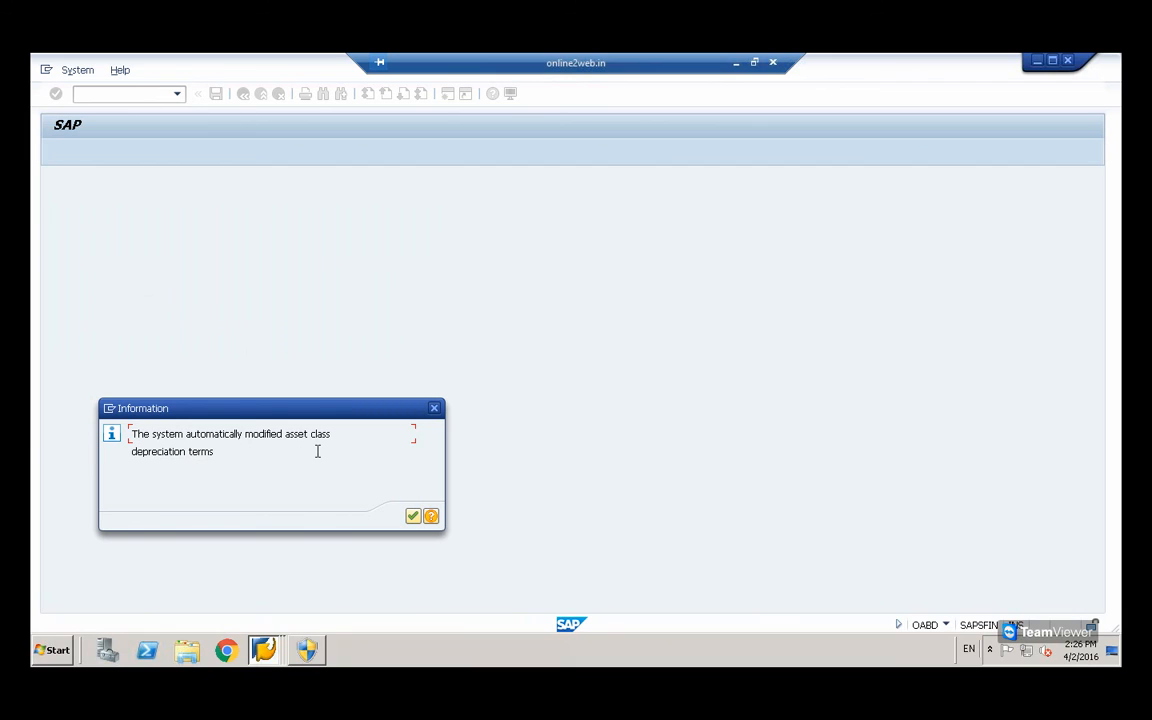
{"action": "left_click", "coordinate": [412, 515]}
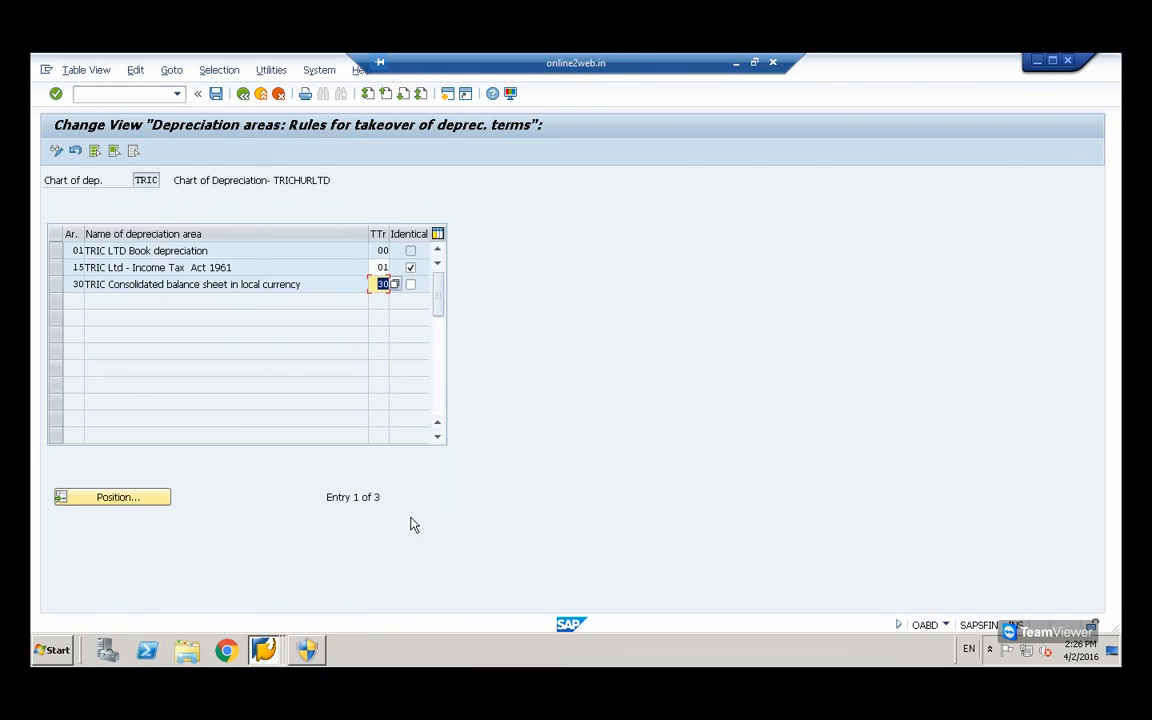
- Return to the implementation guide and reopen Assign Chart of Depreciation to Company Code under Organizational Structures
{"action": "left_click", "coordinate": [243, 94]}
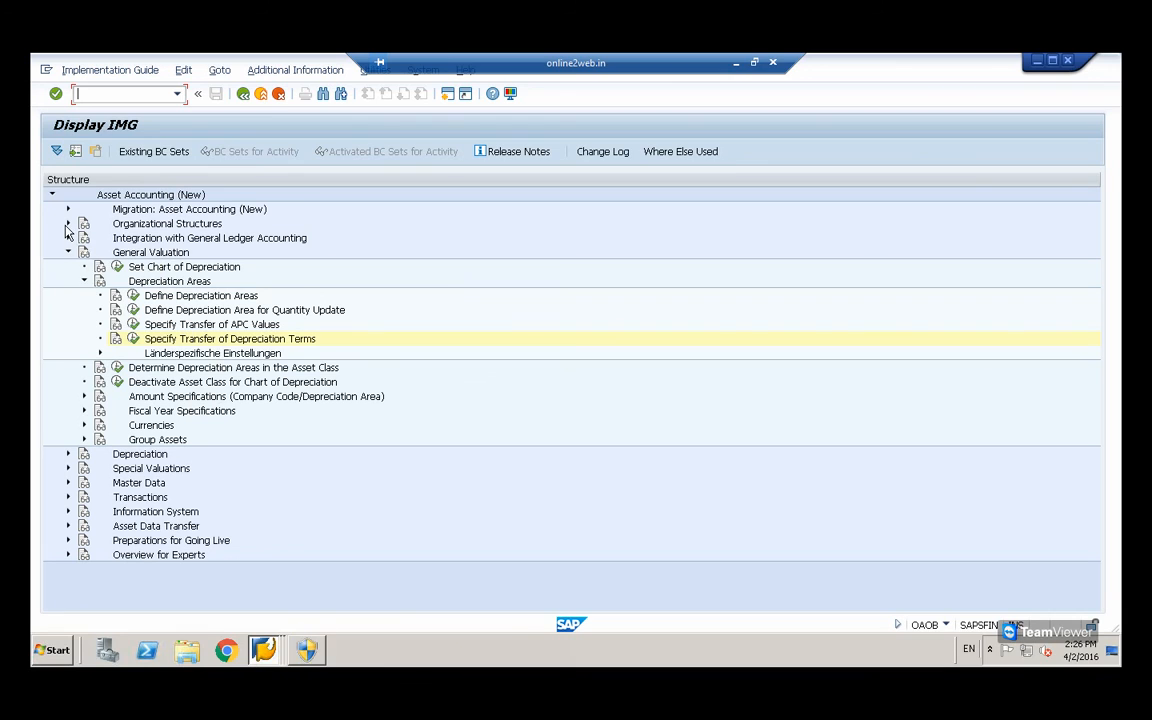
{"action": "left_click", "coordinate": [68, 224]}
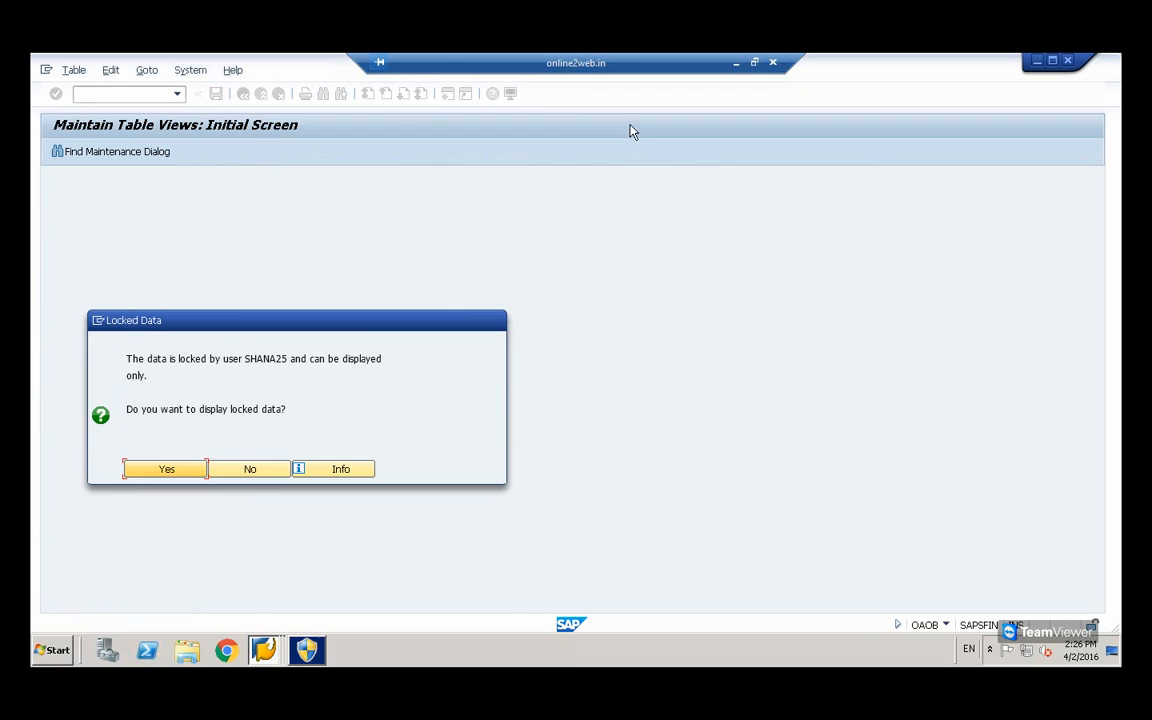
- Switch to the SAP session with the accounting principles for ledger T3 and start transaction SM12 there for the lock entries
{"action": "left_click", "coordinate": [281, 652]}
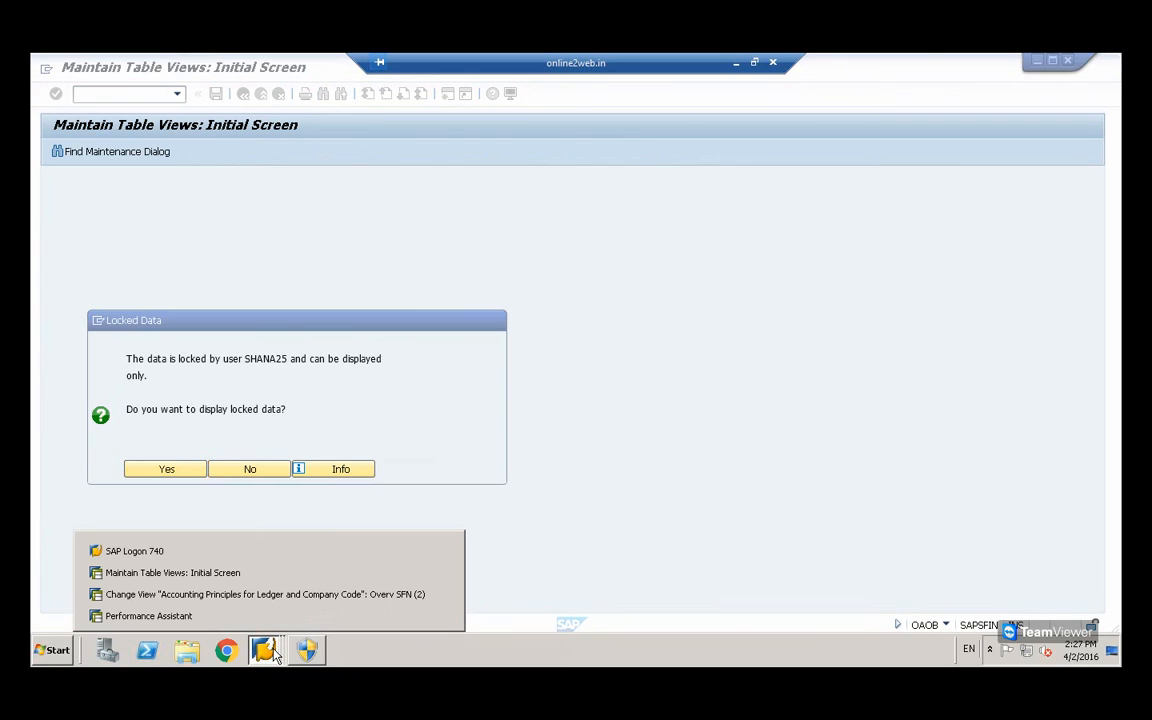
{"action": "left_click", "coordinate": [183, 595]}
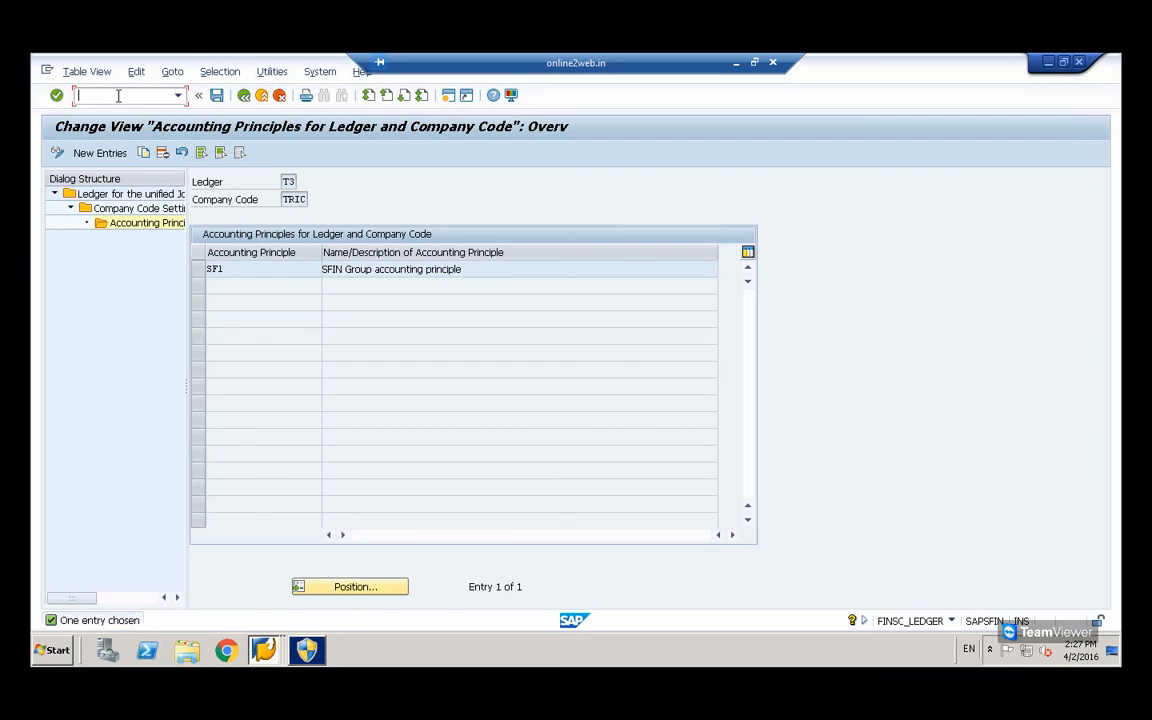
{"action": "type", "text": "/nsm12"}
{"action": "key", "text": "Return"}
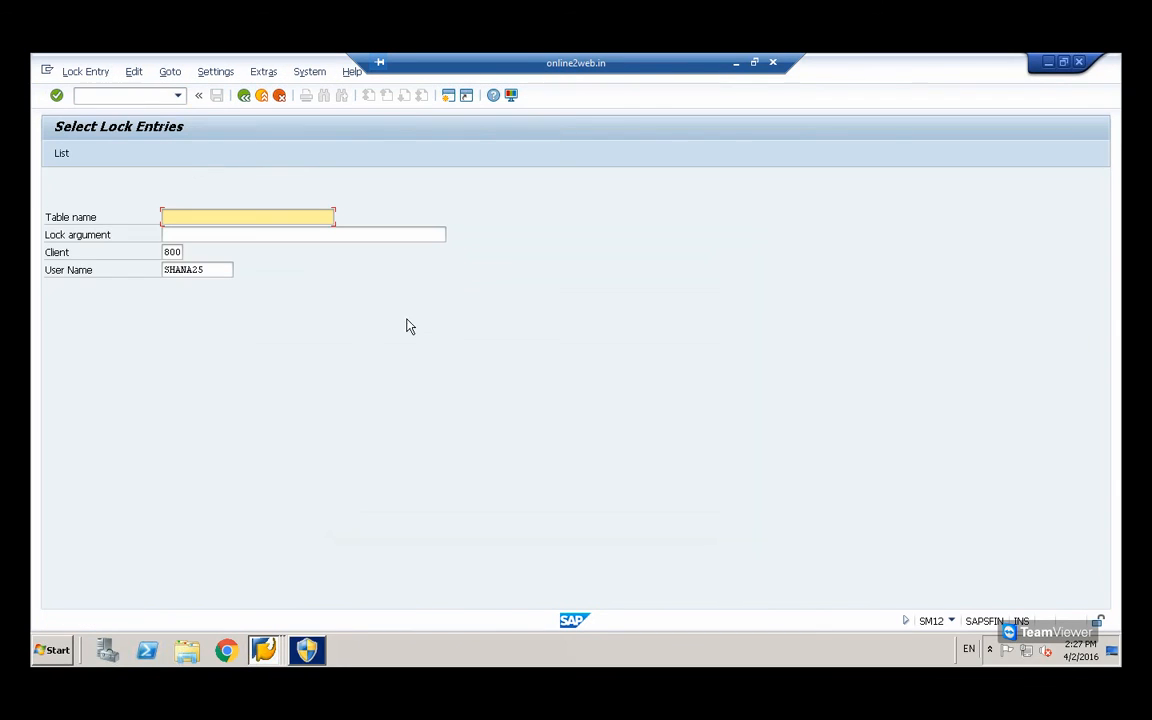
- List the current user's lock entries in client 800, delete the entries for T001 and T093C, and close the deletion notice
{"action": "left_click", "coordinate": [66, 156]}
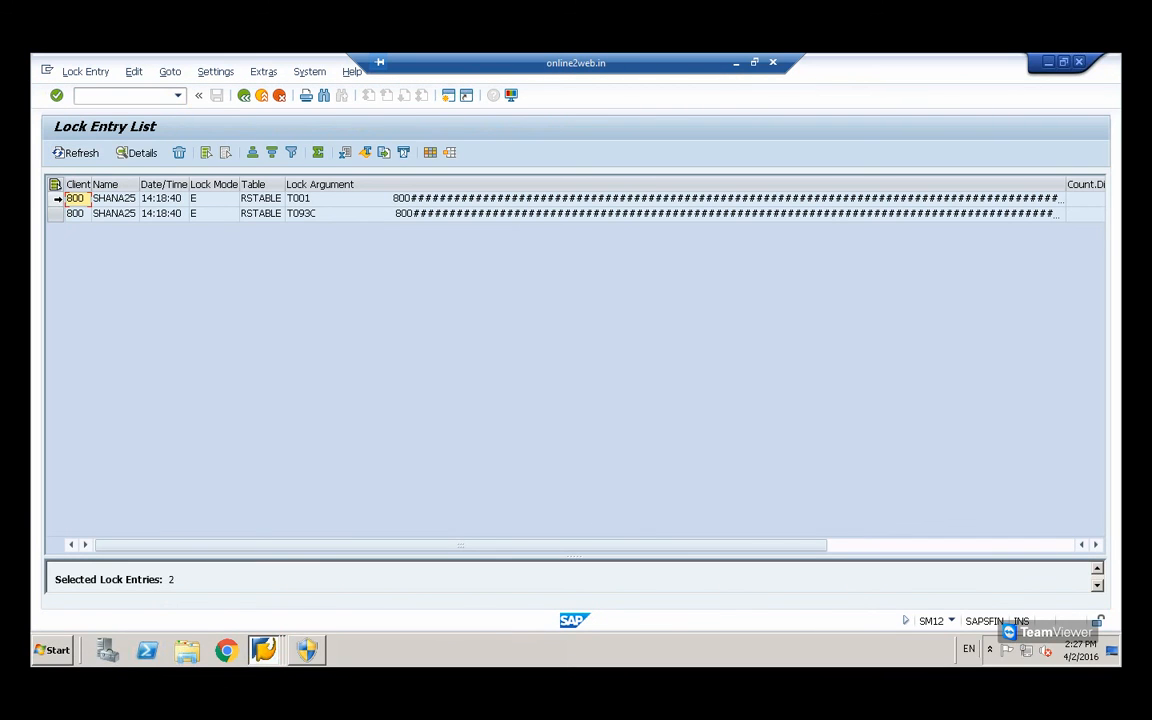
{"action": "left_click", "coordinate": [55, 198]}
{"action": "left_click", "coordinate": [55, 213], "text": "ctrl"}
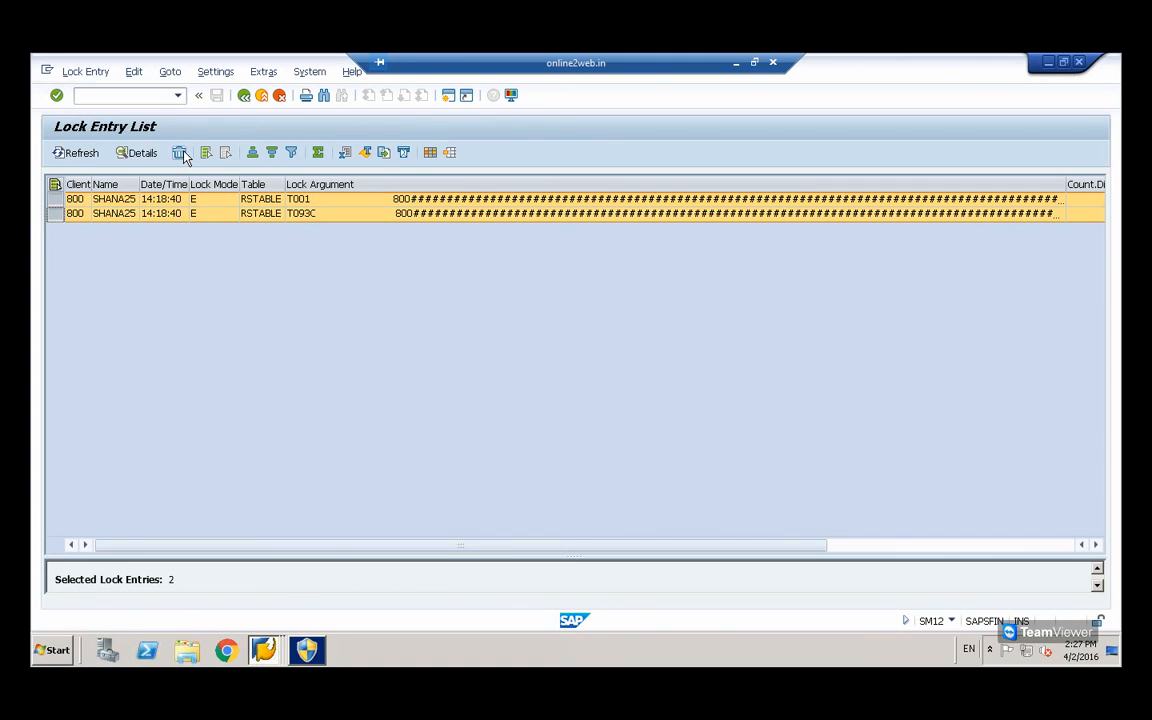
{"action": "left_click", "coordinate": [180, 153]}
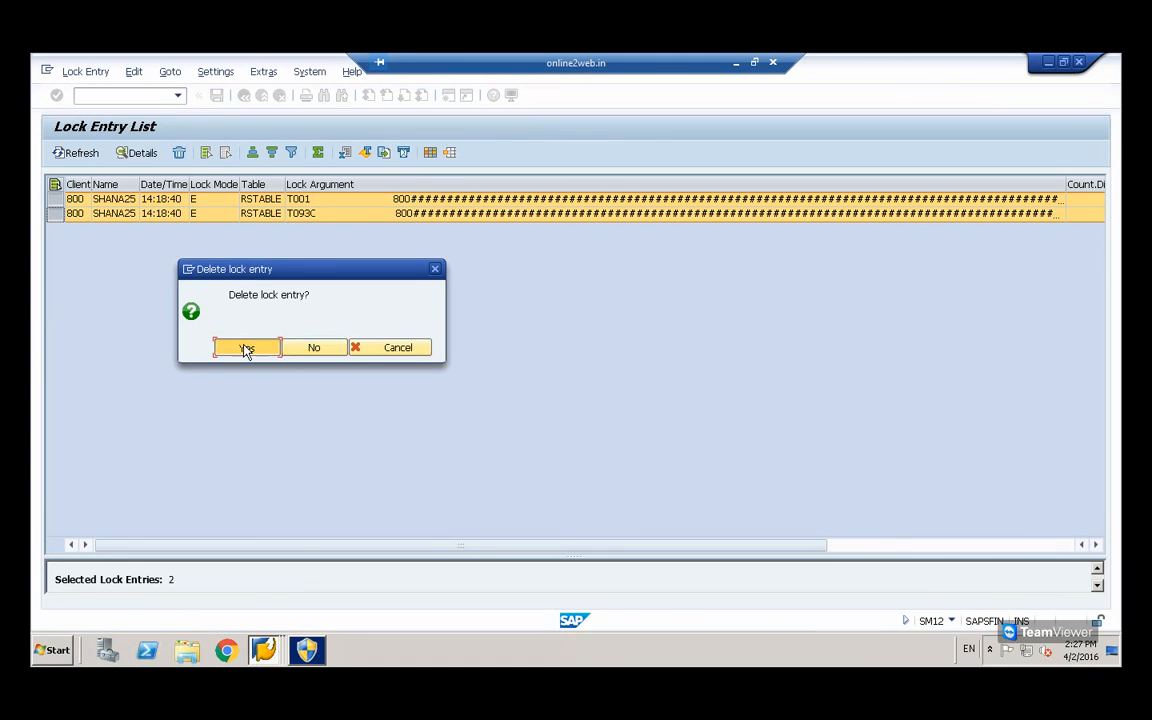
{"action": "left_click", "coordinate": [246, 348]}
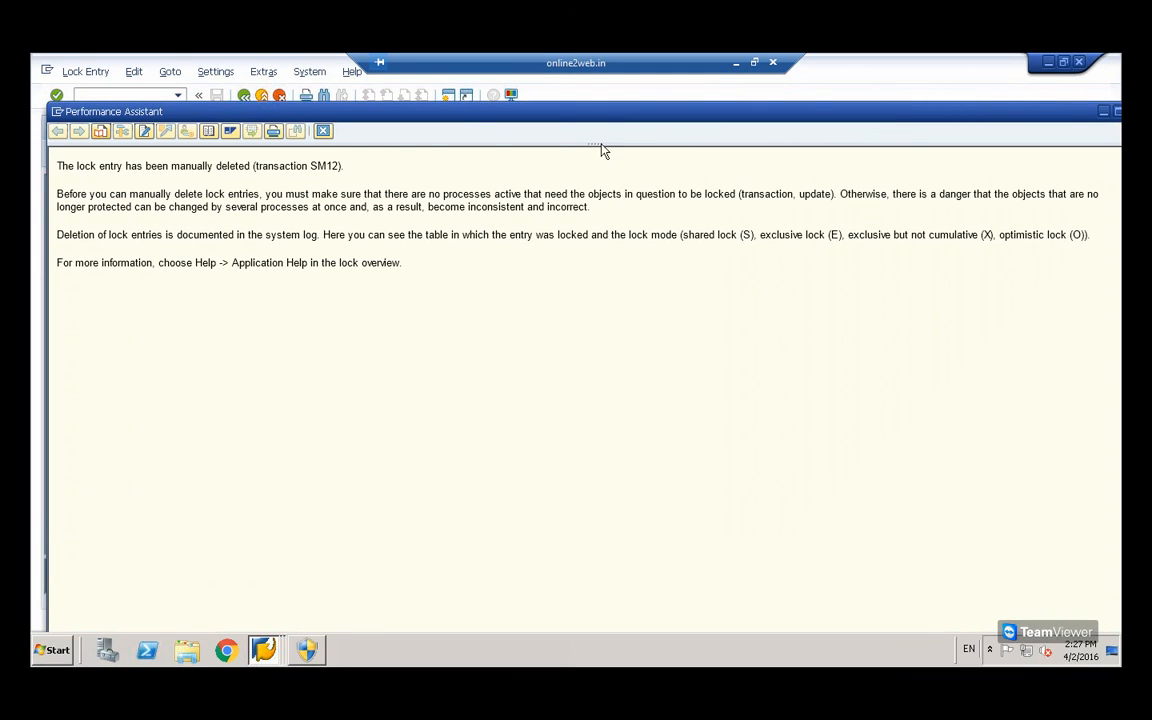
{"action": "left_click", "coordinate": [323, 133]}
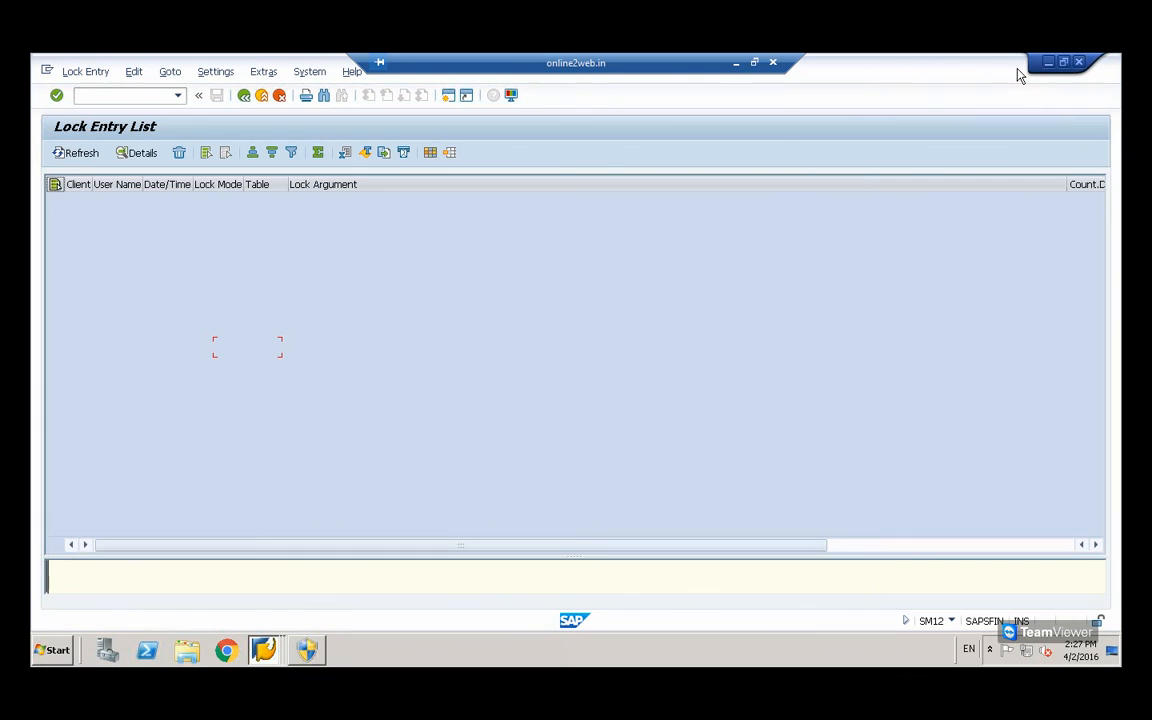
- Return to the session with the locked-data prompt, decline displaying locked data, and reopen Assign Chart of Depreciation to Company Code
{"action": "left_click", "coordinate": [1048, 64]}
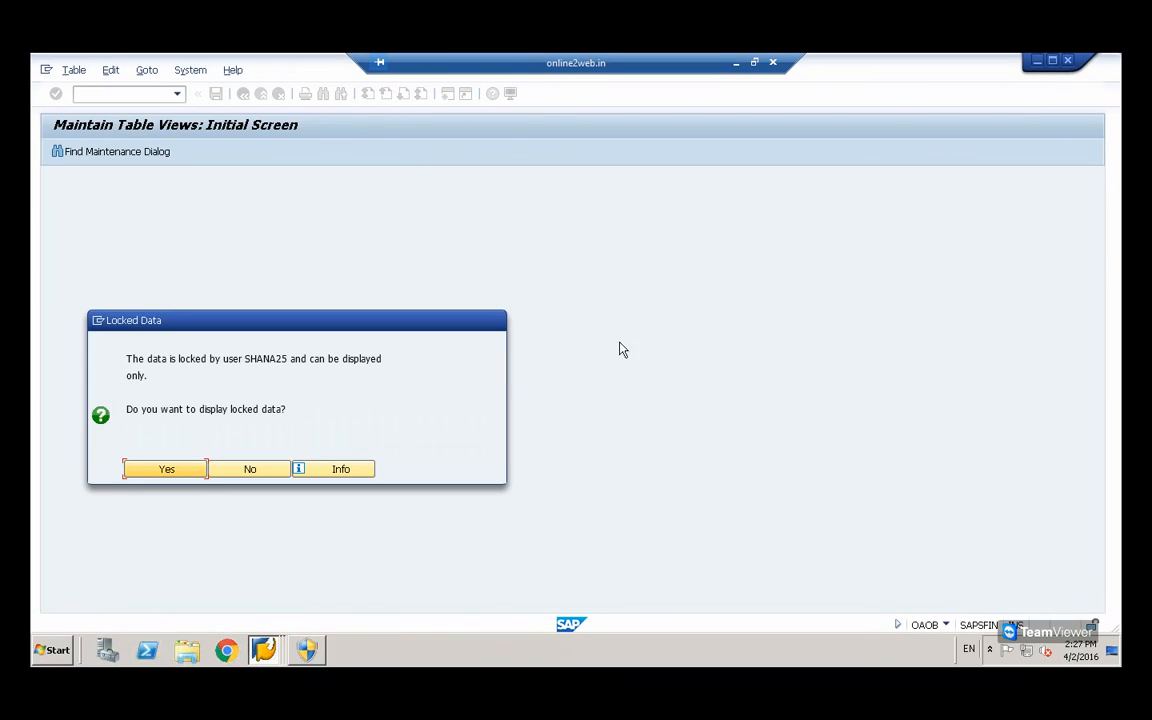
{"action": "left_click", "coordinate": [257, 476]}
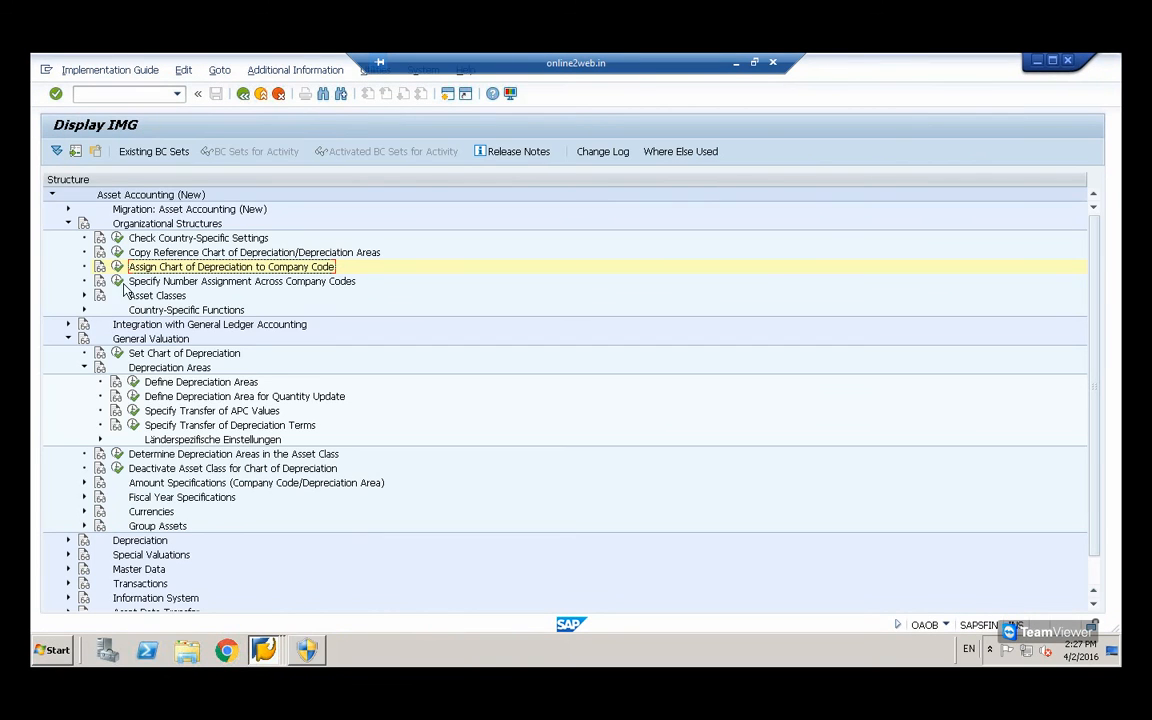
{"action": "left_click", "coordinate": [116, 267]}
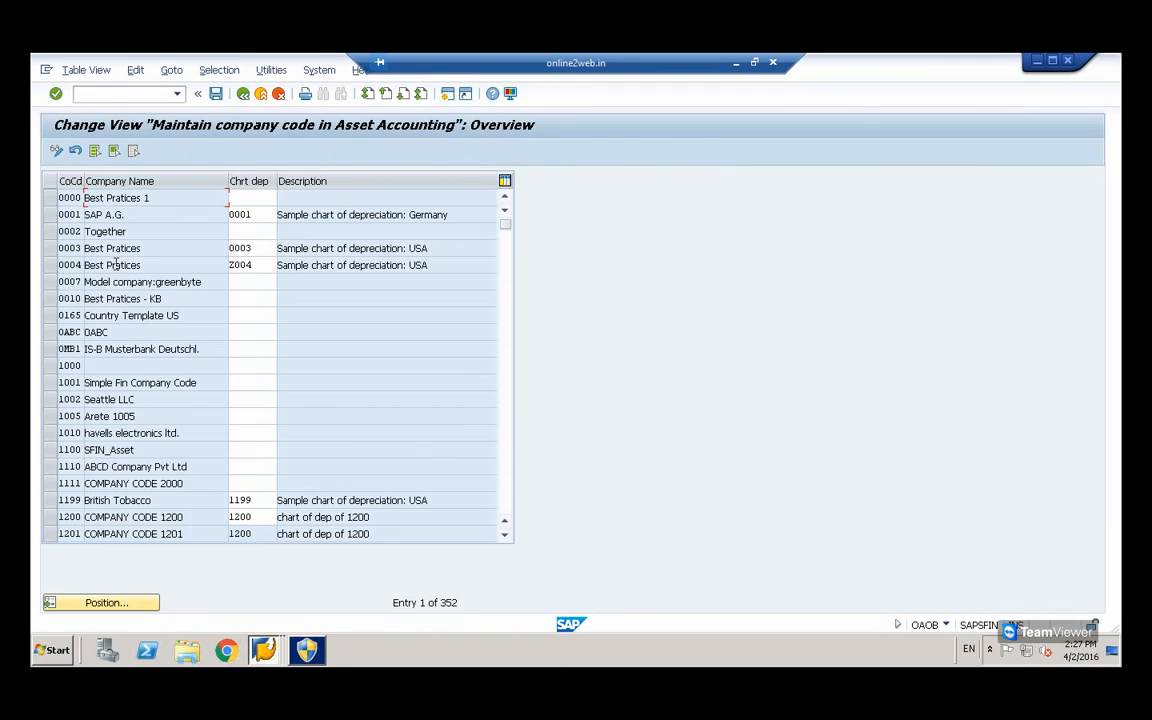
- Try to assign chart of depreciation TRIC to company code TRIC and save, and open the long text of the resulting message
{"action": "left_click", "coordinate": [113, 605]}
{"action": "type", "text": "tric"}
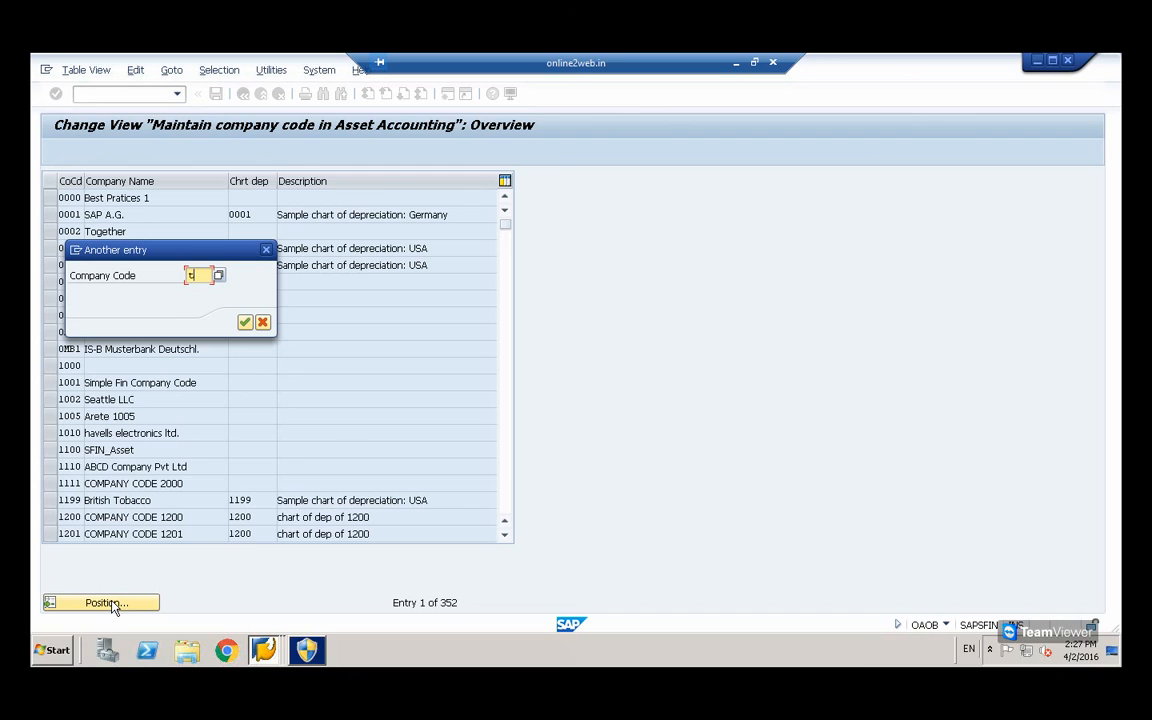
{"action": "left_click", "coordinate": [245, 323]}
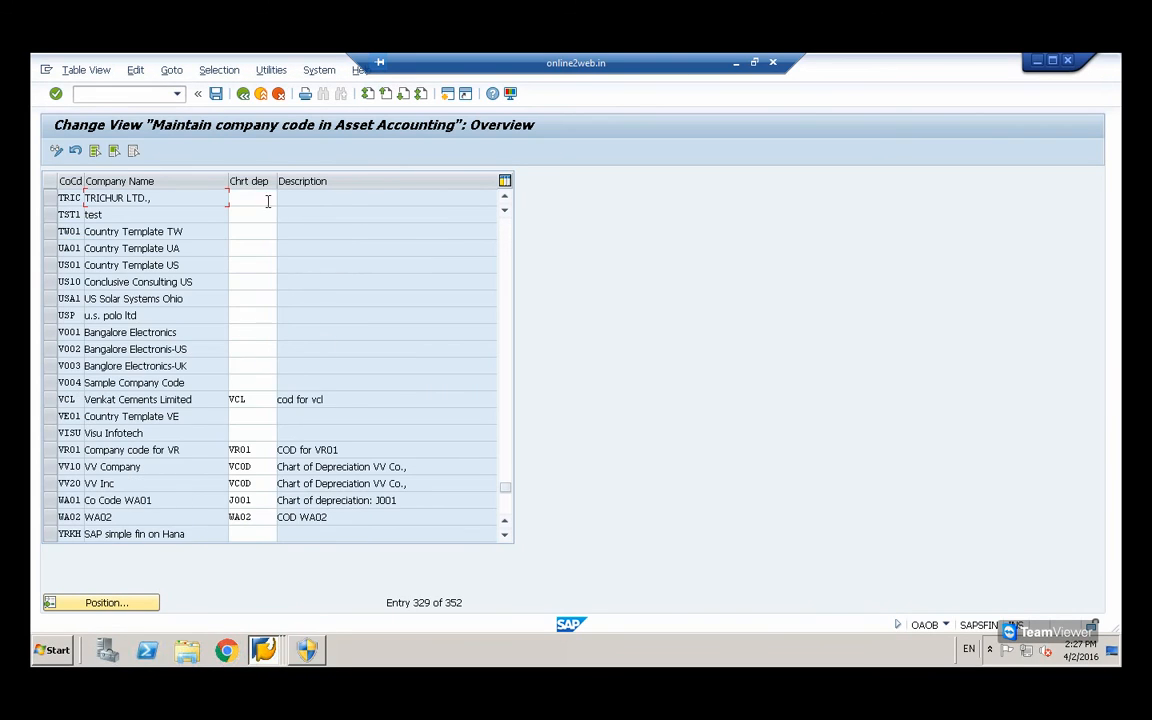
{"action": "type", "text": "TRIC"}
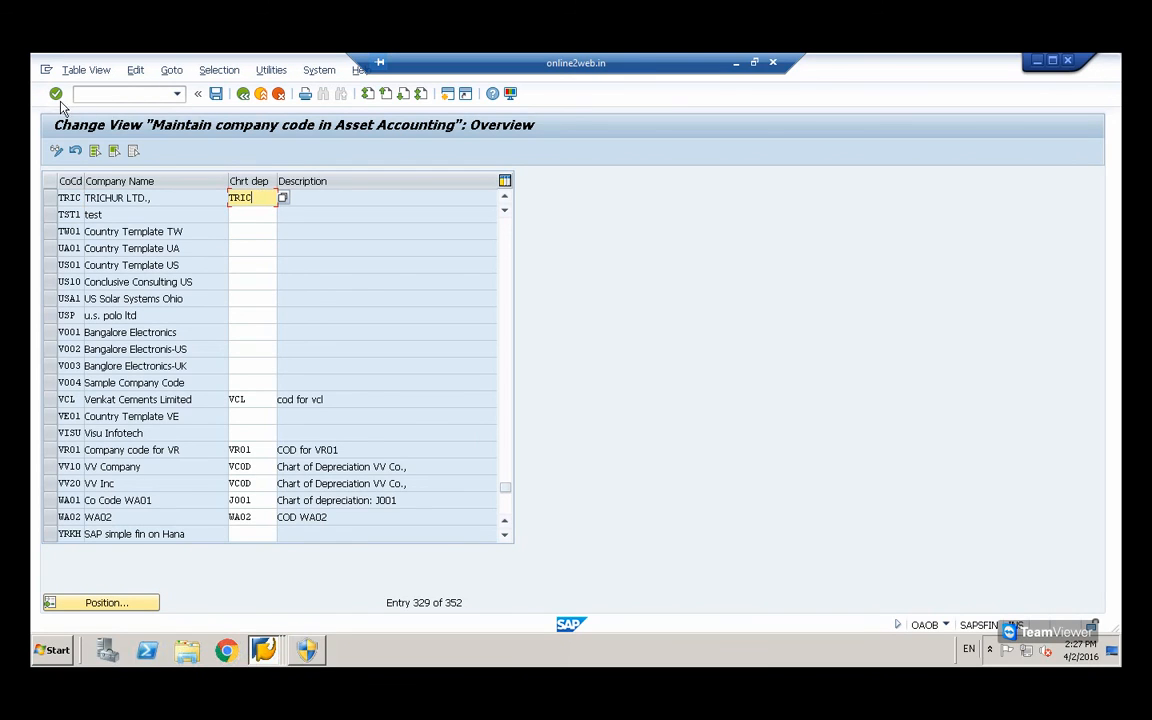
{"action": "left_click", "coordinate": [55, 94]}
{"action": "left_click", "coordinate": [215, 94]}
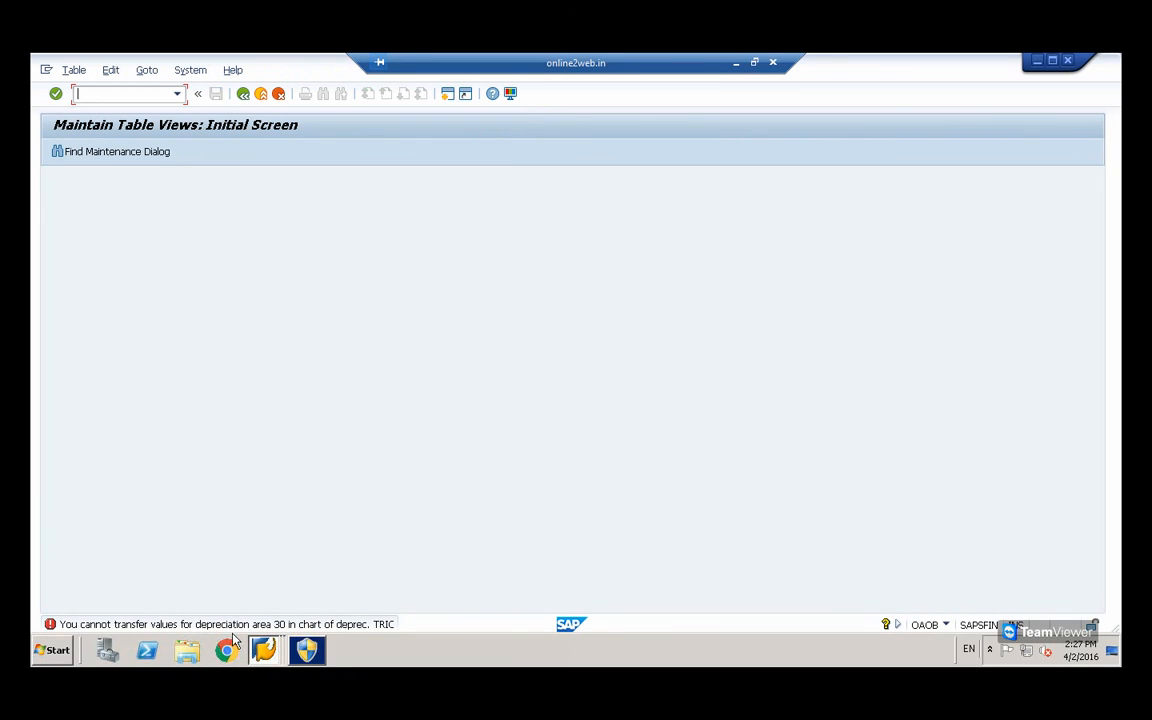
{"action": "double_click", "coordinate": [62, 626]}
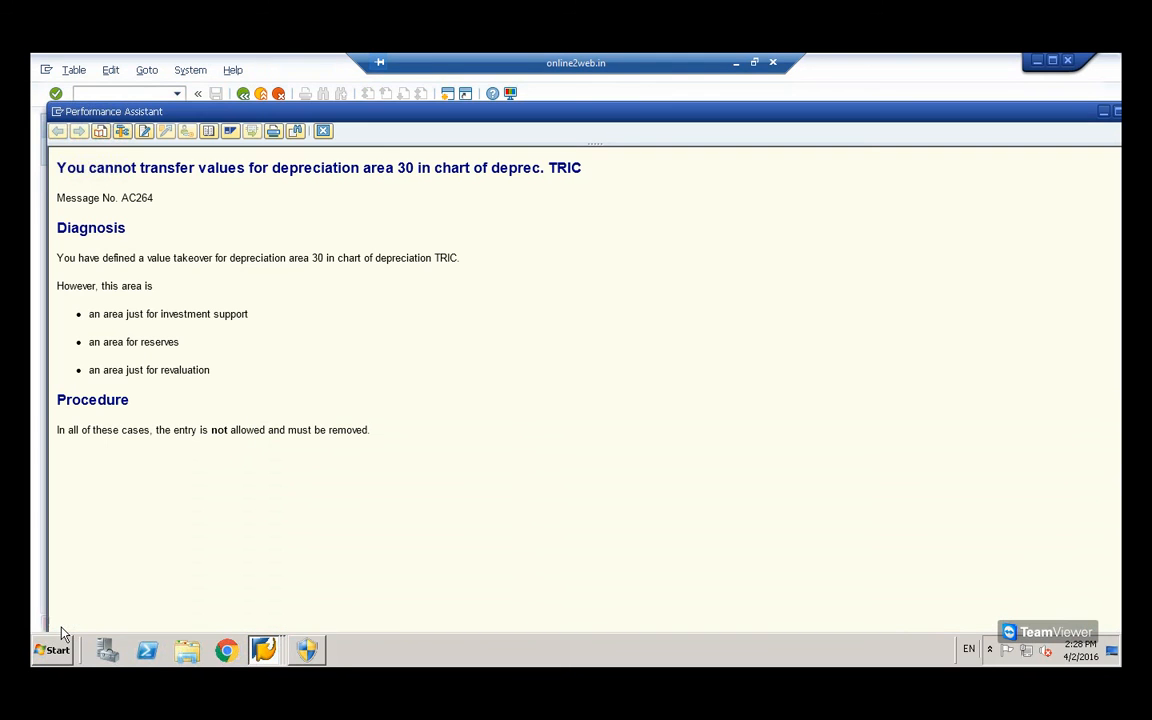